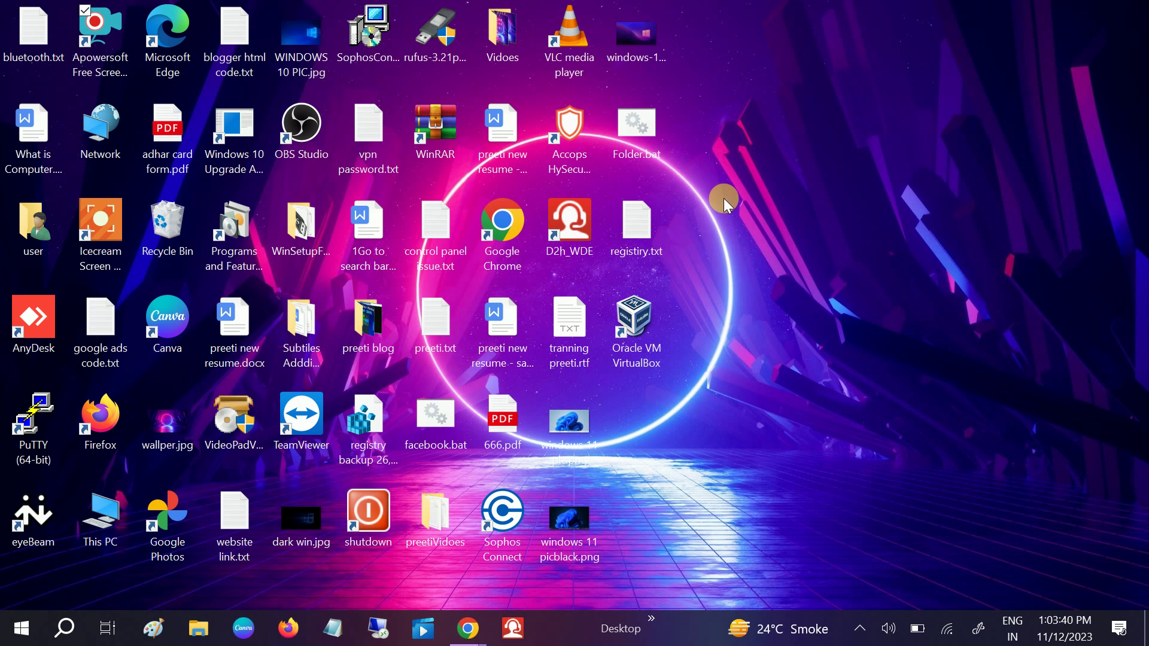
# Try adding a Bluetooth device from Bluetooth & other devices settings, check the tray, then close Settings.
pyautogui.click(71, 628)
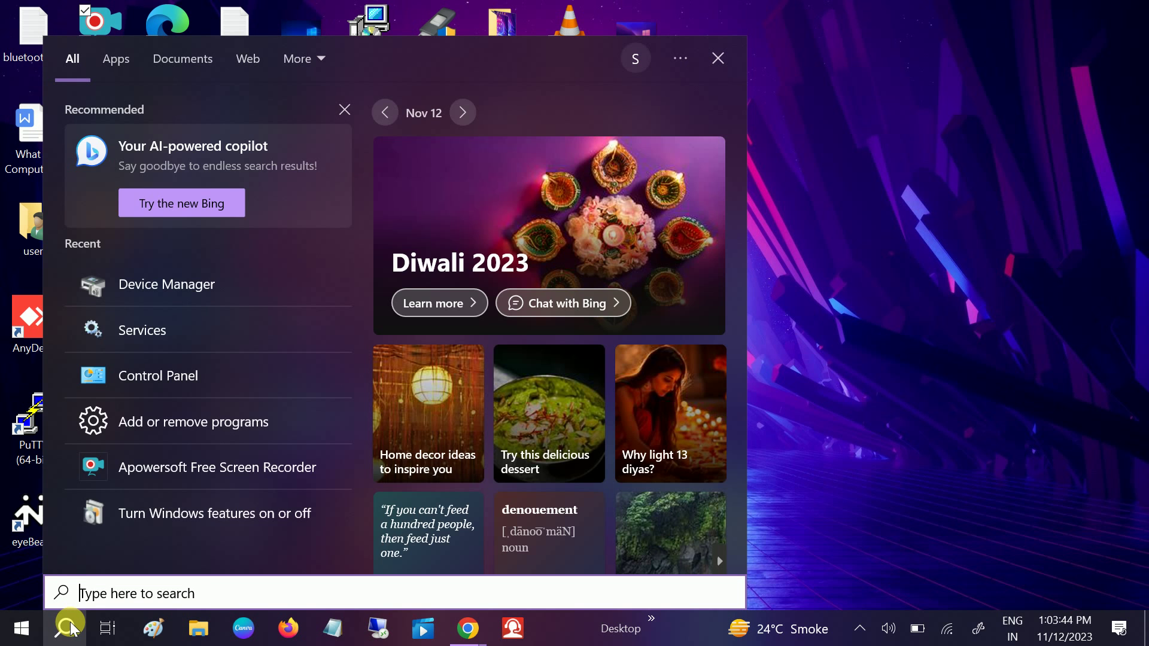
pyautogui.write('blue')
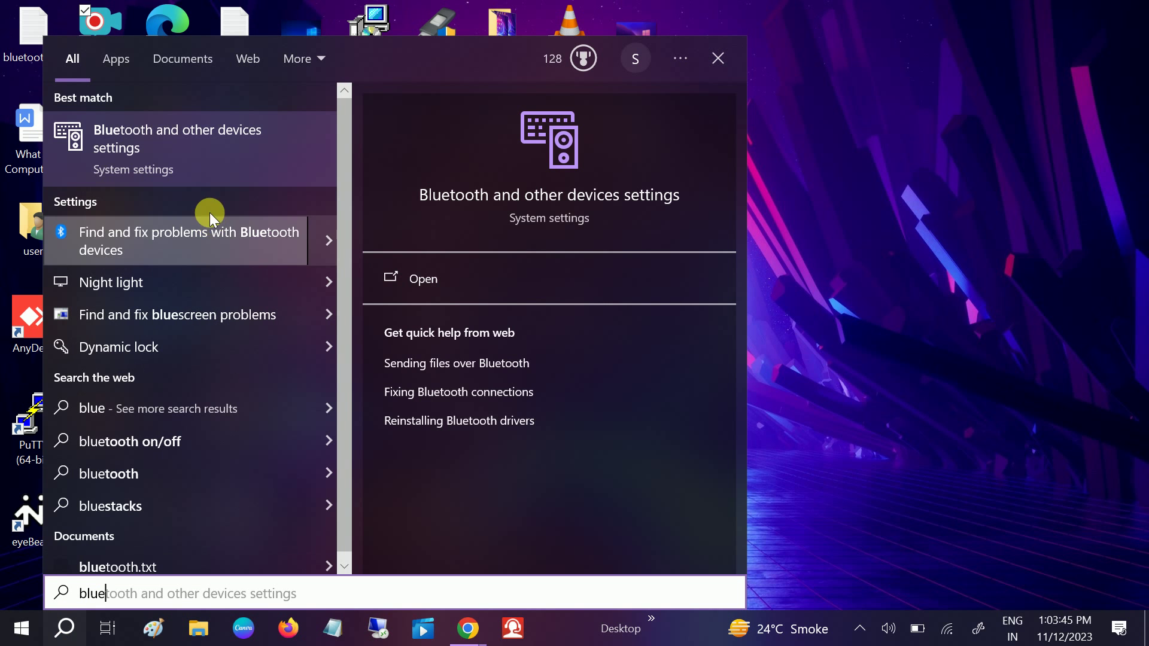
pyautogui.click(202, 164)
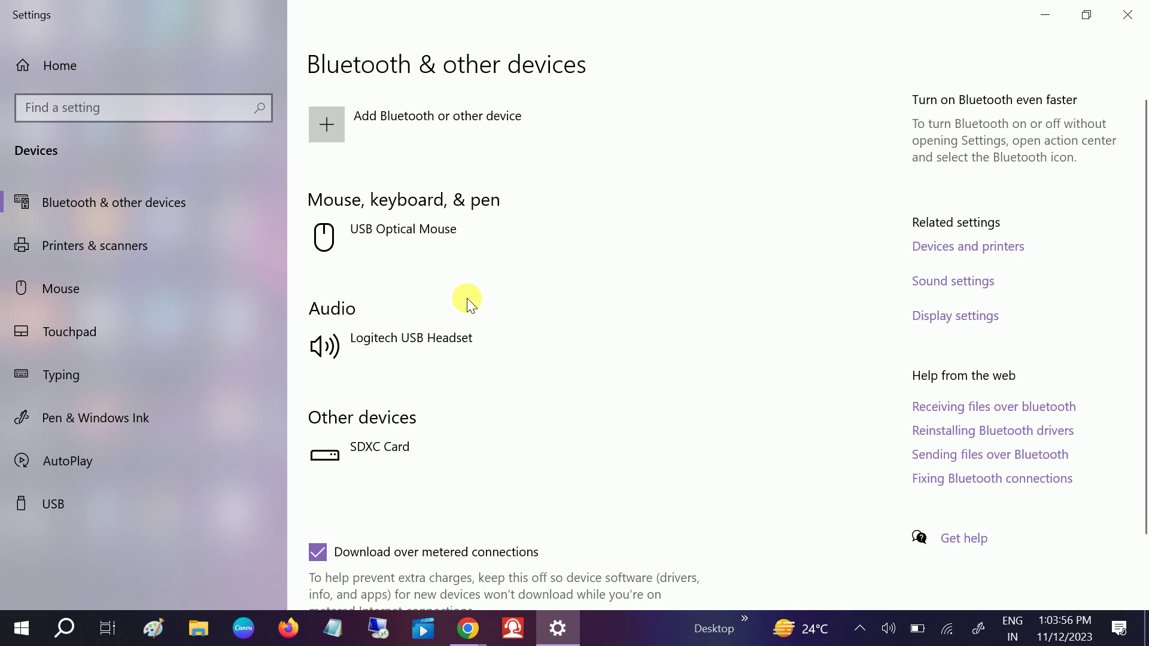
pyautogui.click(419, 120)
pyautogui.click(425, 159)
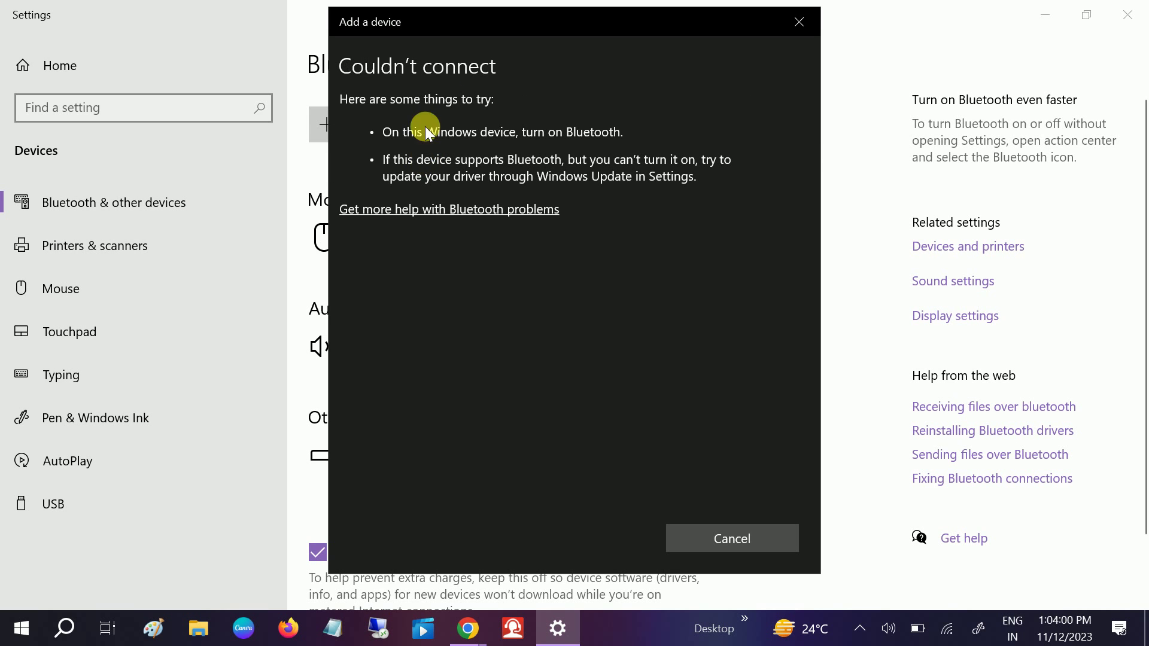
pyautogui.click(736, 541)
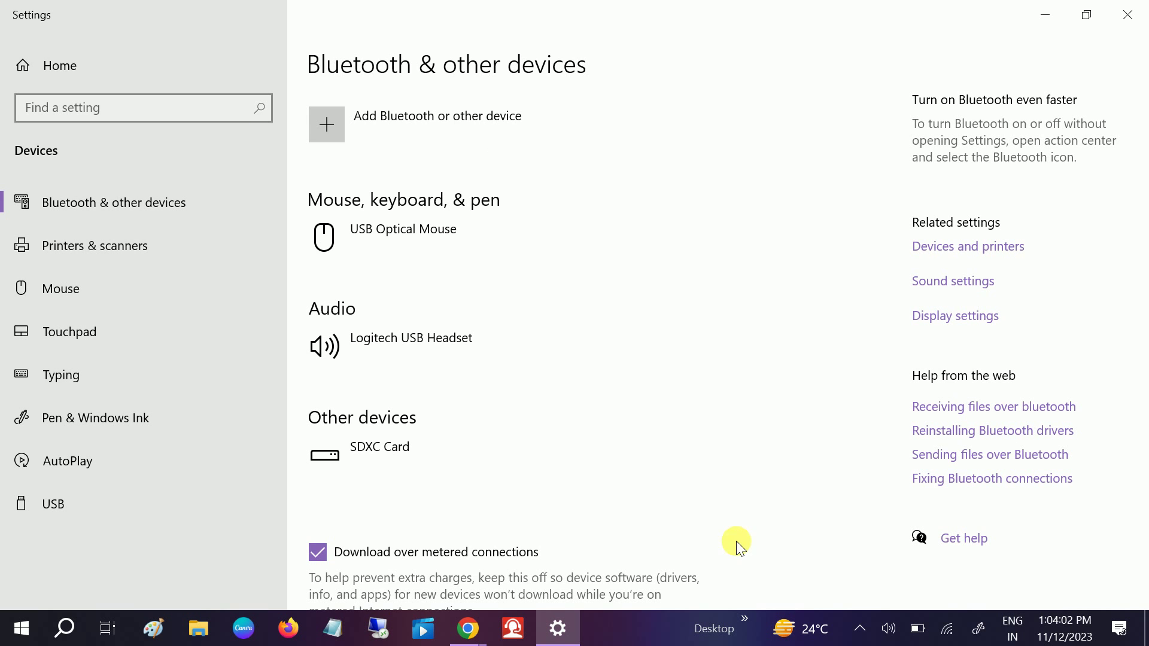
pyautogui.click(859, 627)
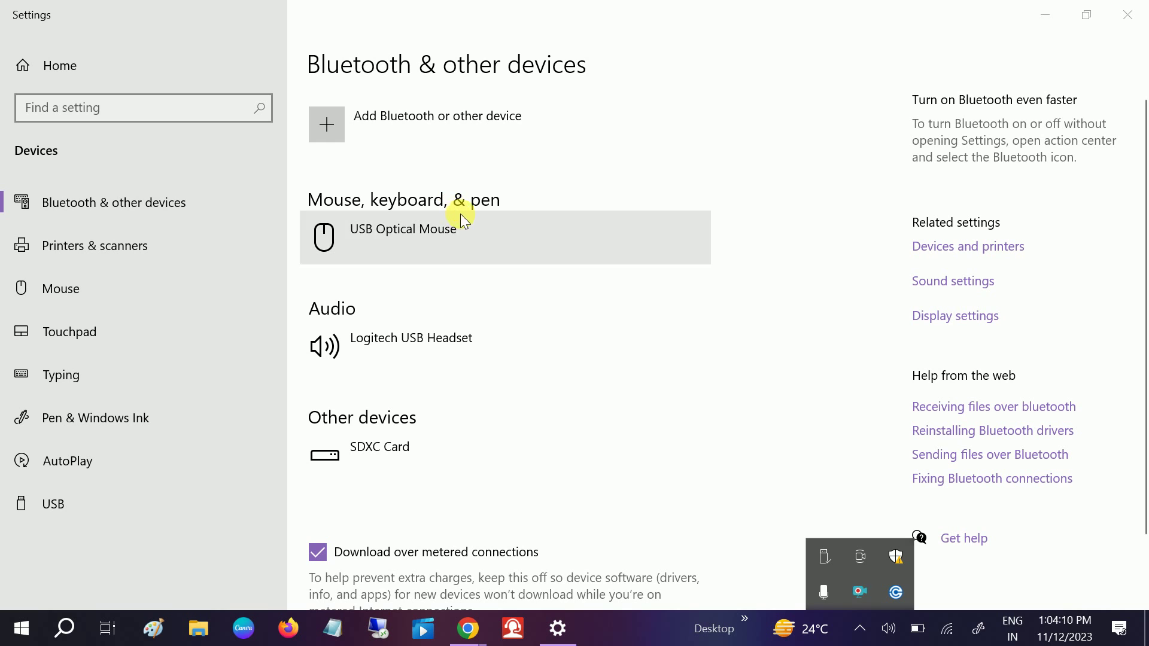
pyautogui.click(518, 141)
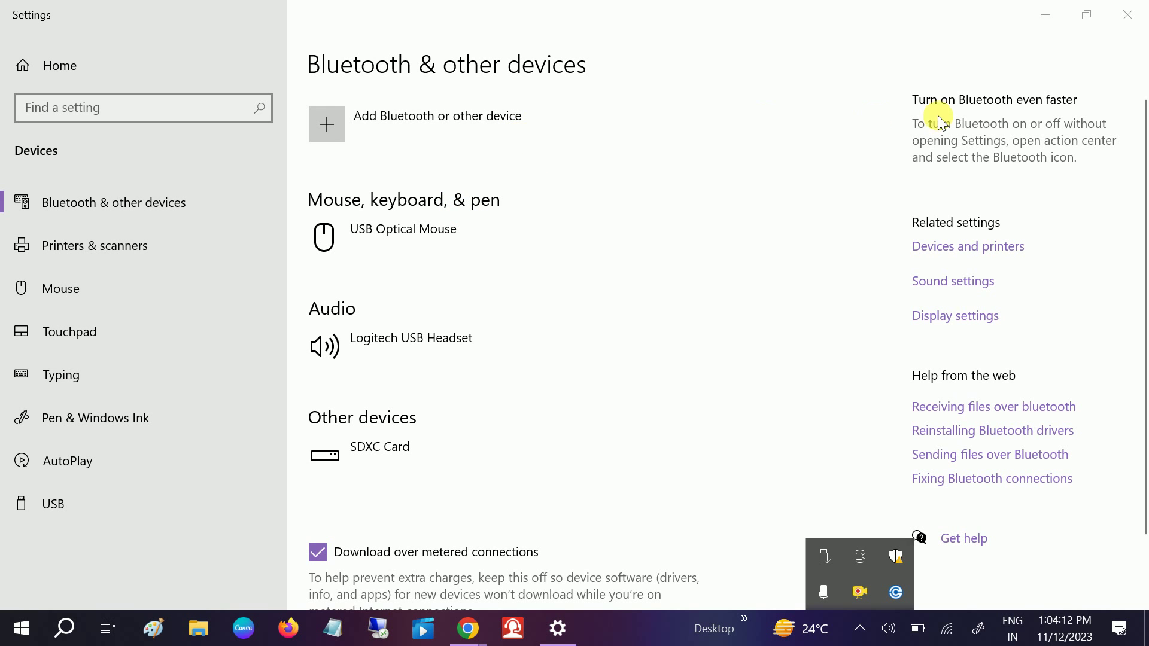
pyautogui.click(1131, 14)
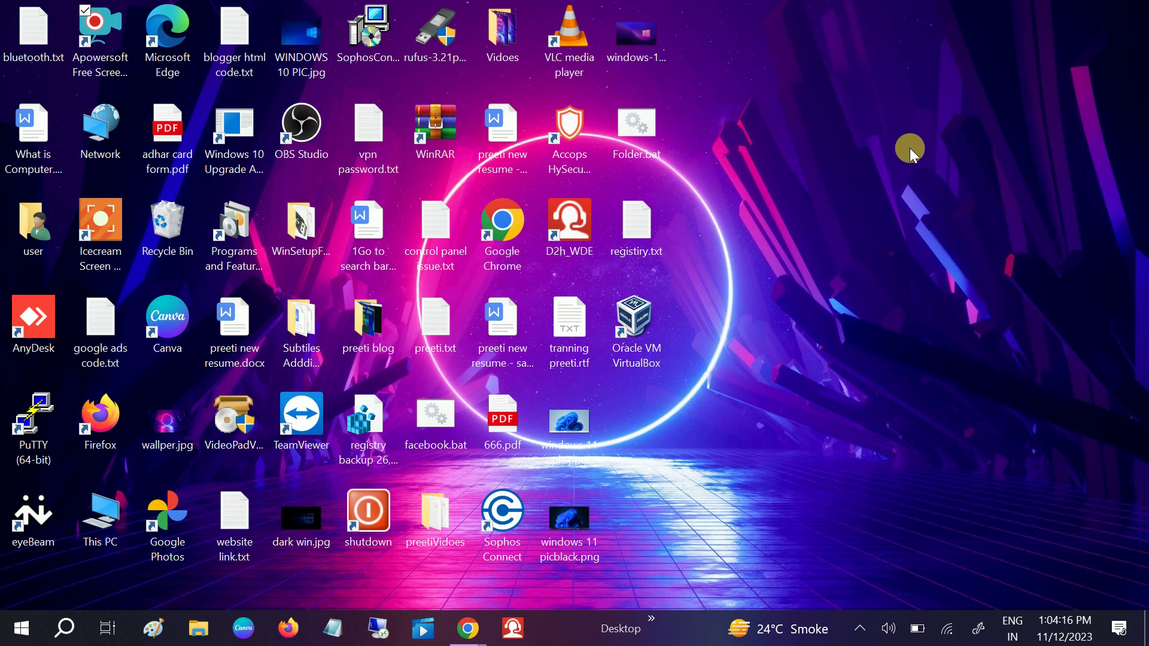
# Open Control Panel in Large icons view and go to Troubleshooting's Hardware and Sound list.
pyautogui.click(67, 635)
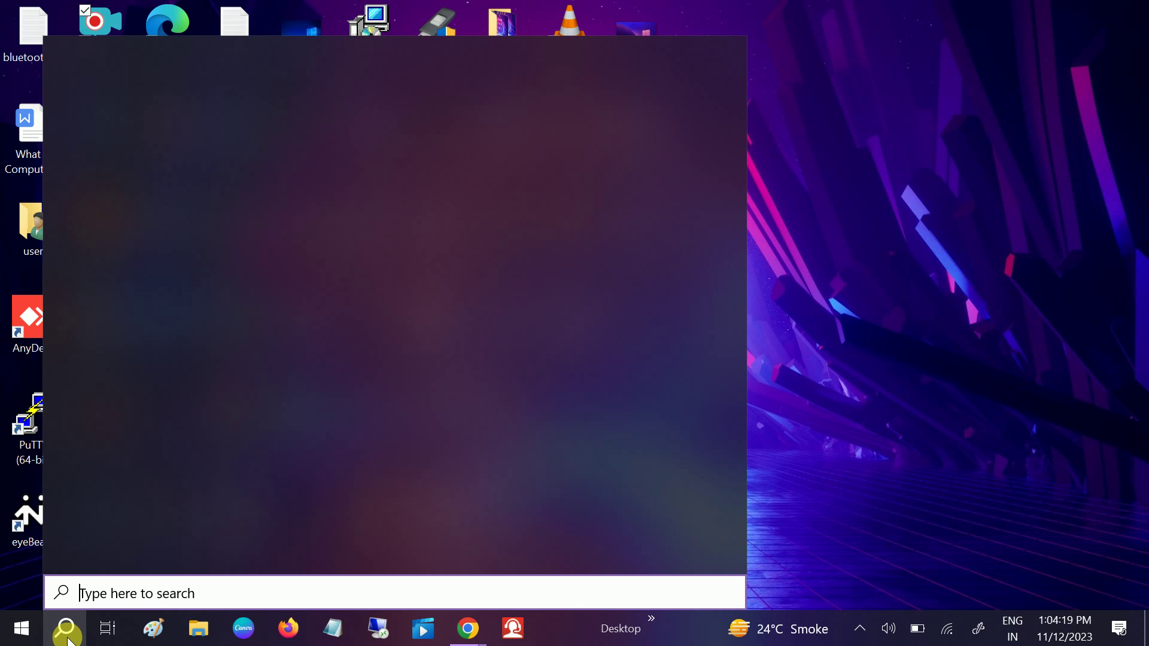
pyautogui.write('cont')
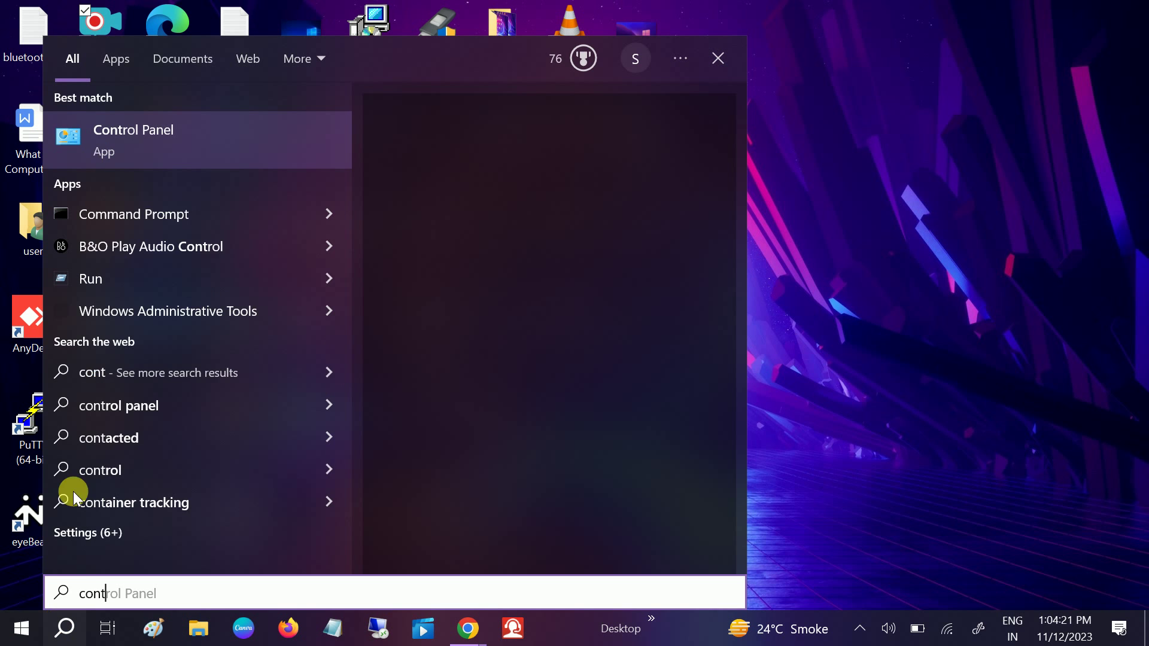
pyautogui.click(191, 138)
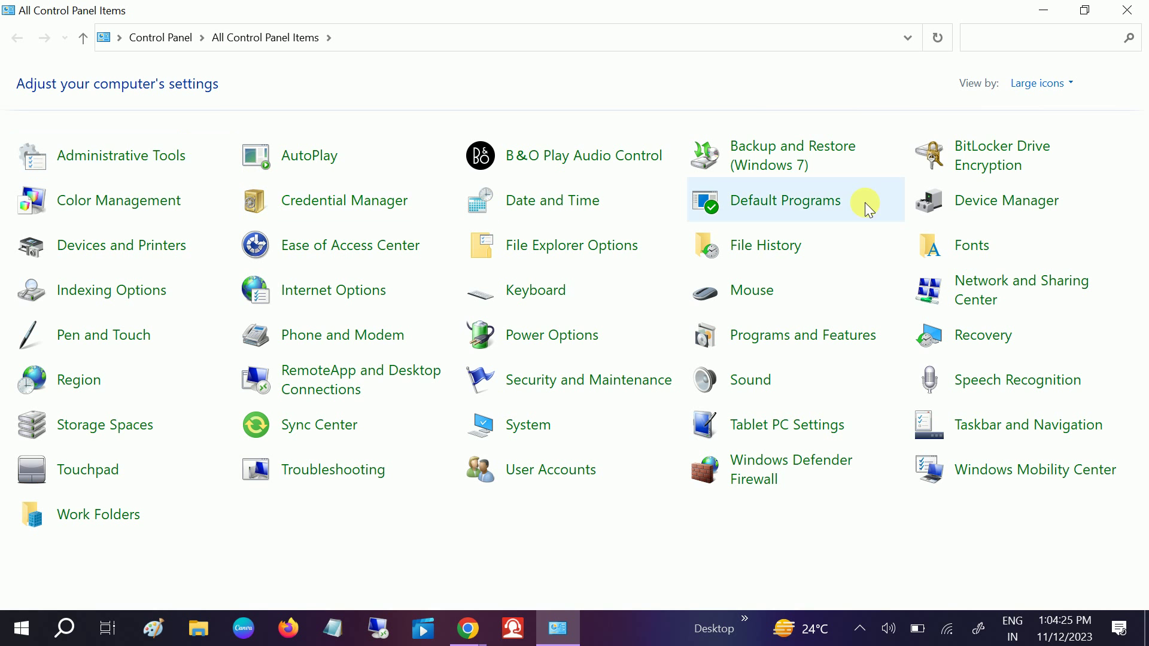
pyautogui.click(1054, 90)
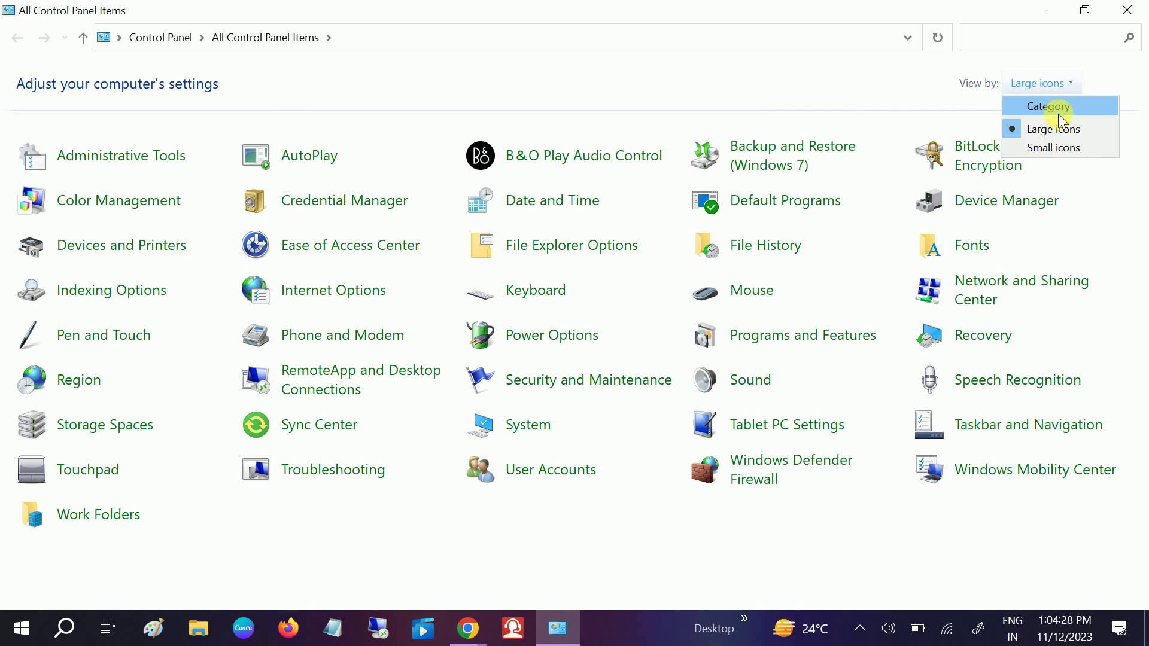
pyautogui.click(1050, 108)
pyautogui.click(848, 85)
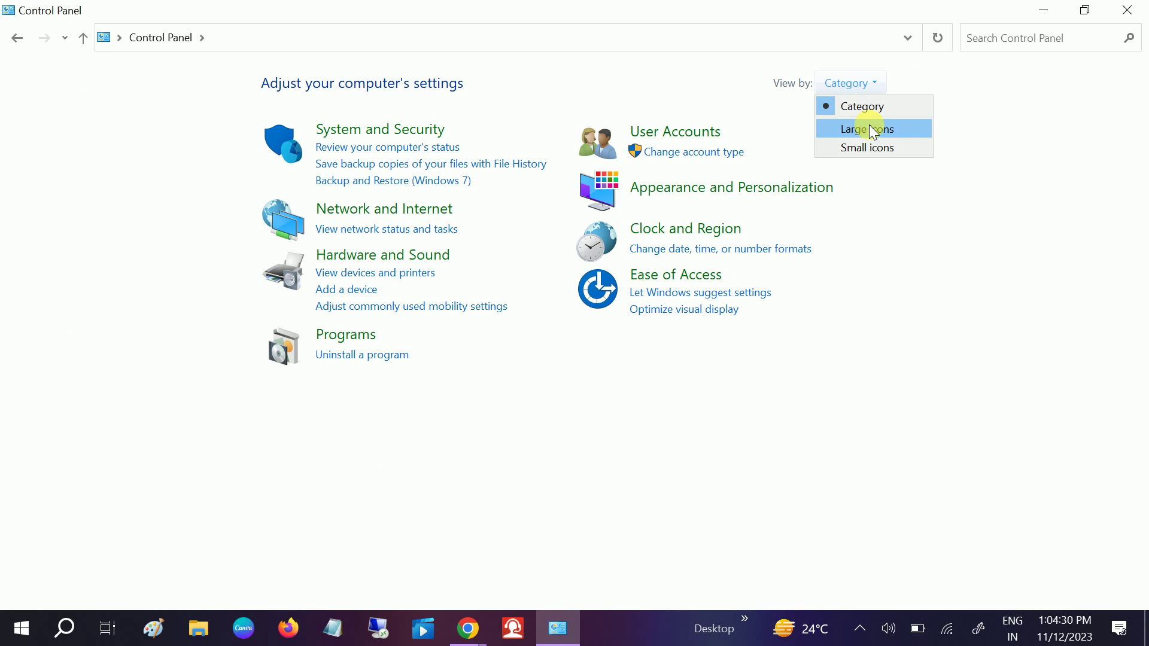
pyautogui.click(869, 127)
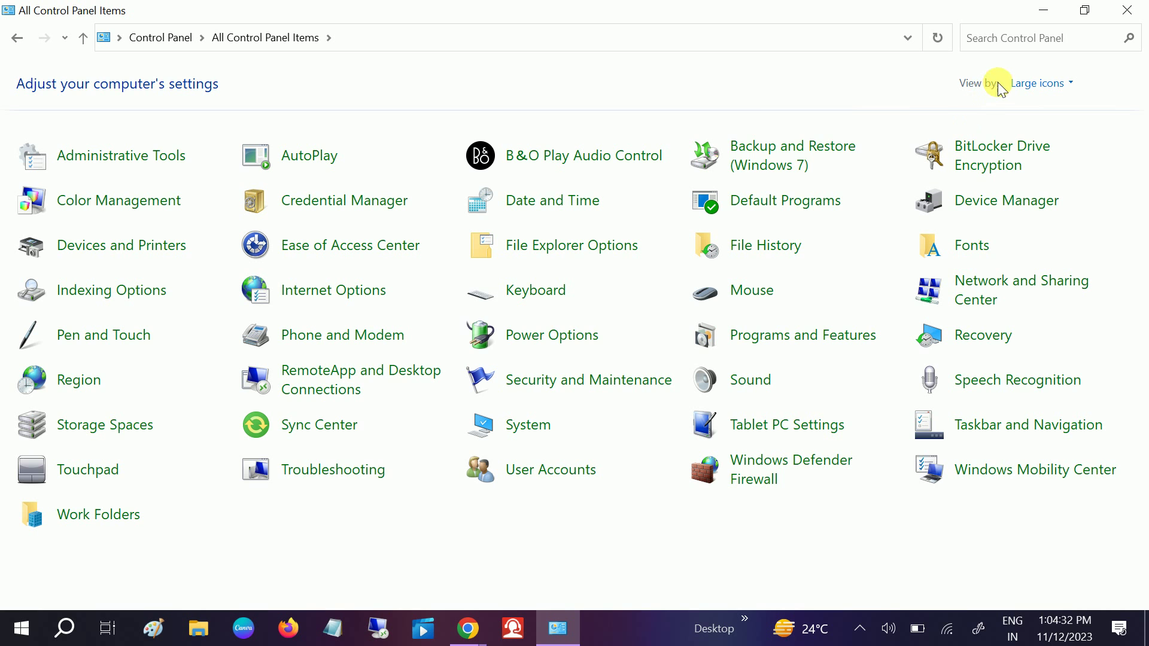
pyautogui.click(340, 479)
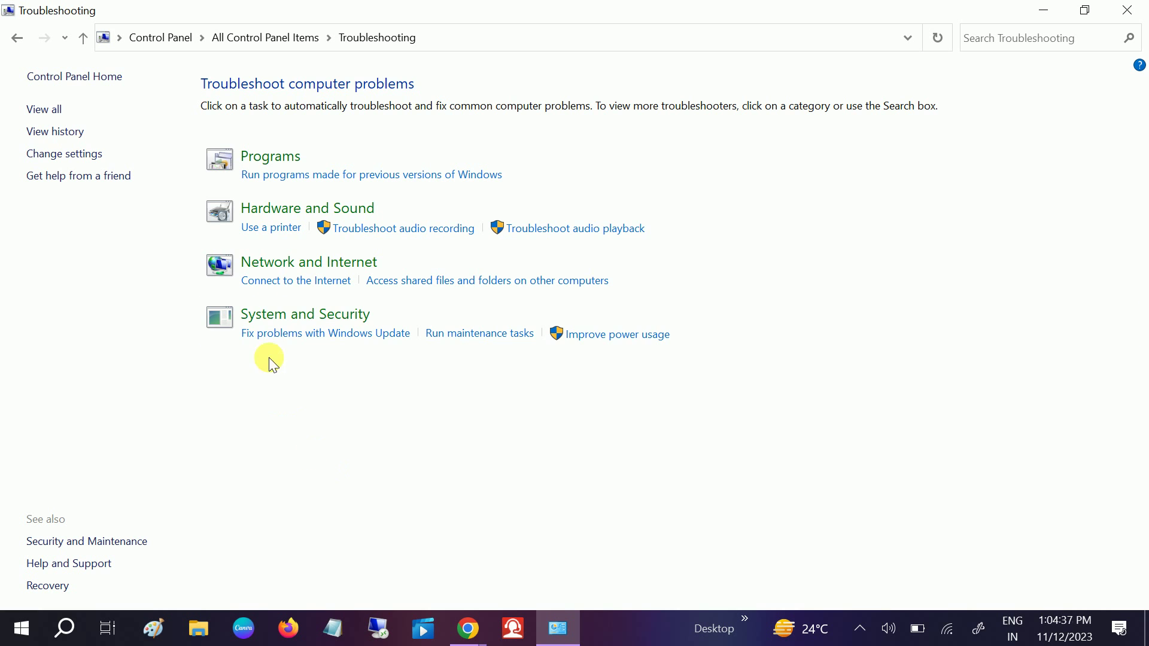
pyautogui.click(289, 215)
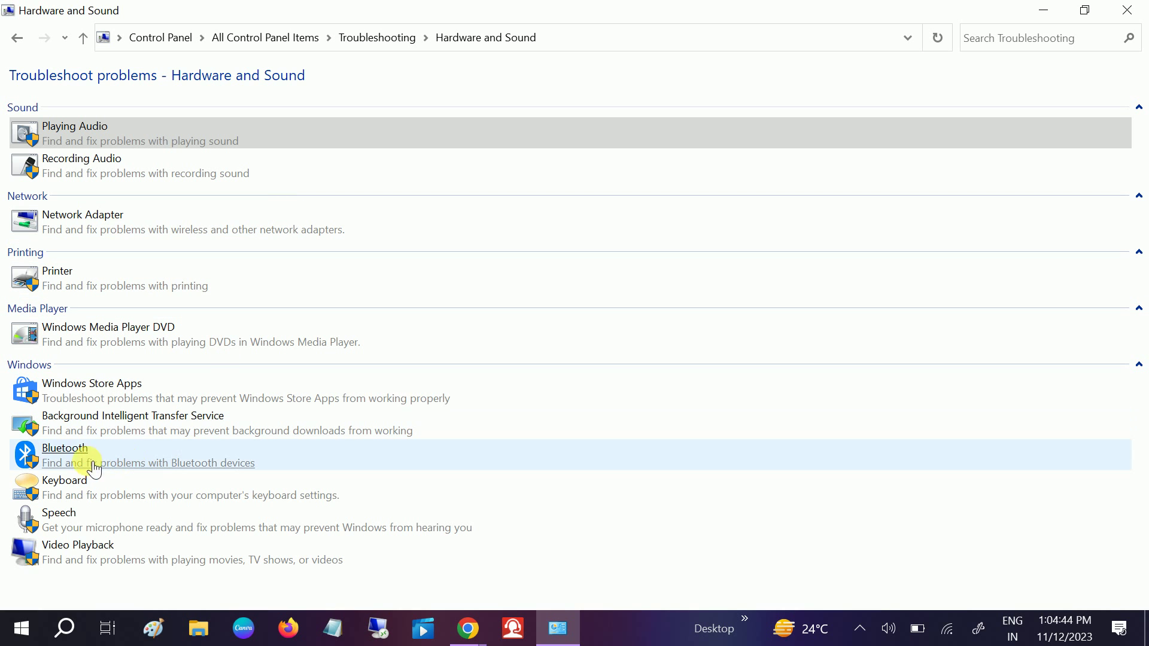
# Run the Bluetooth troubleshooter until it reports no Bluetooth capability, then close Control Panel.
pyautogui.click(73, 459)
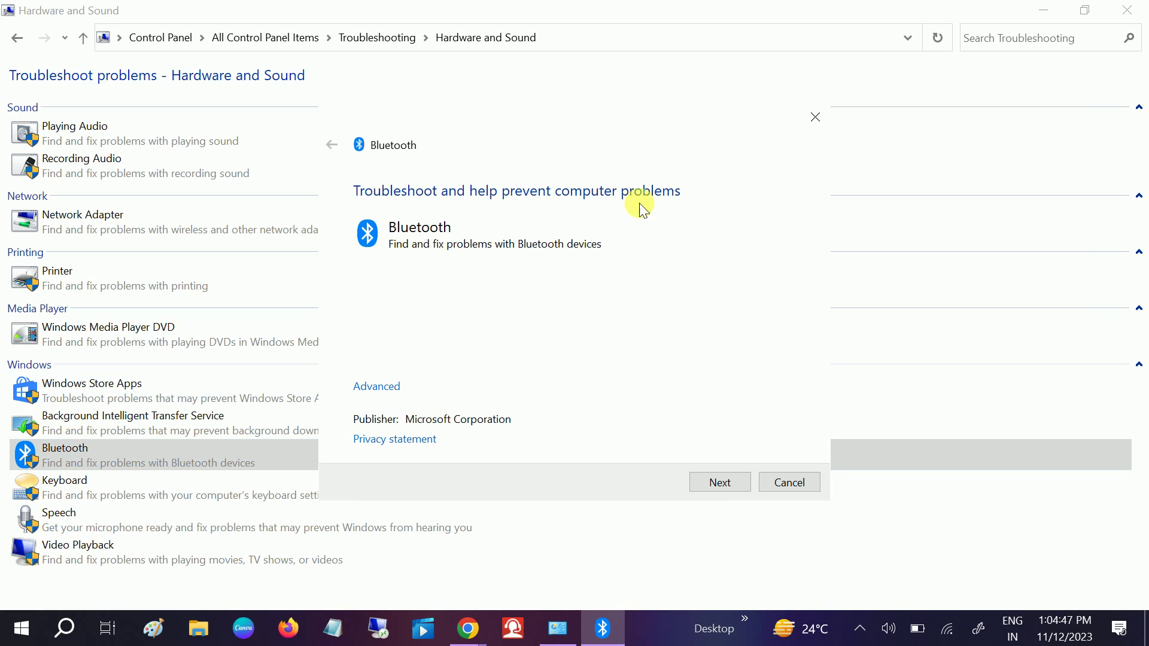
pyautogui.click(717, 486)
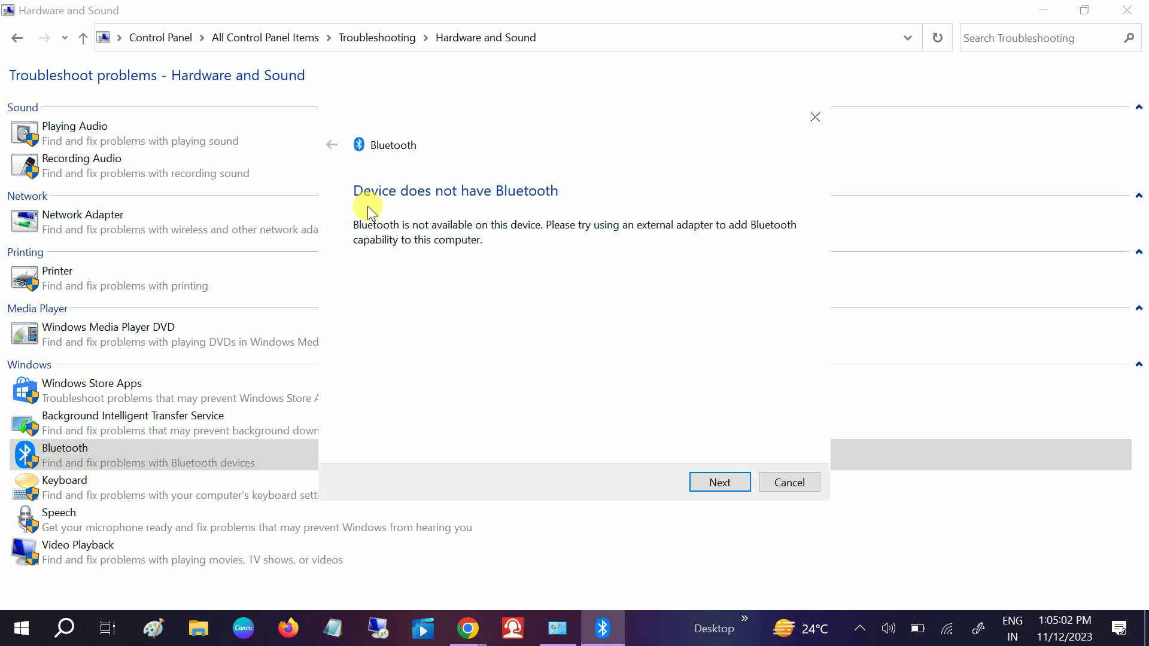
pyautogui.click(717, 483)
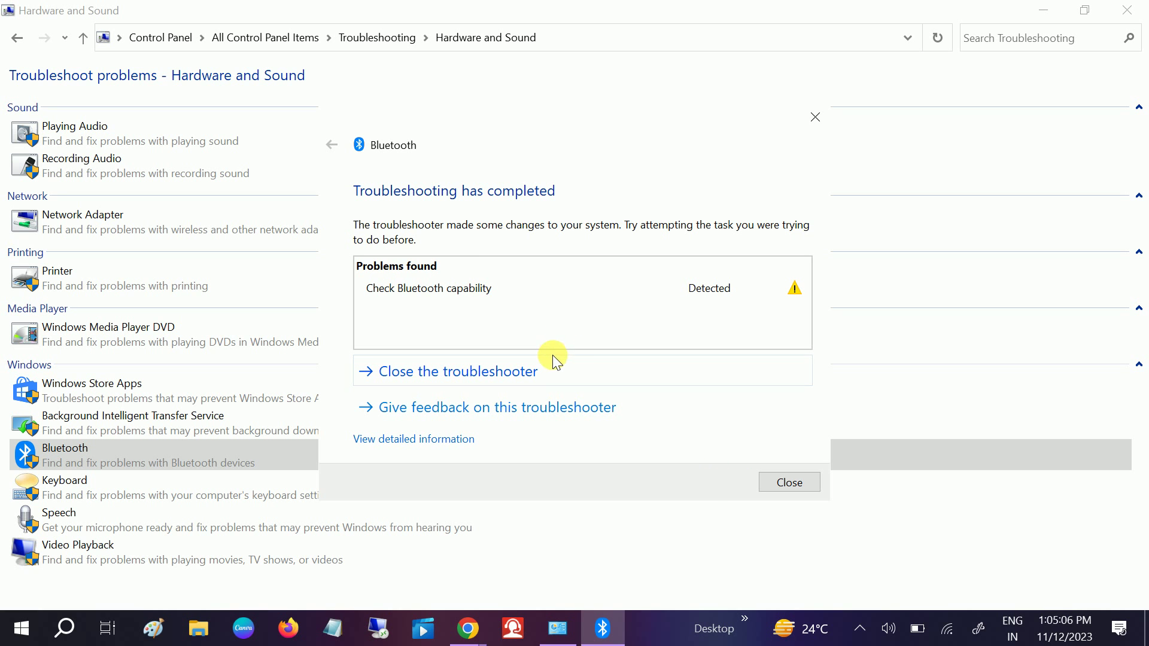
pyautogui.click(789, 482)
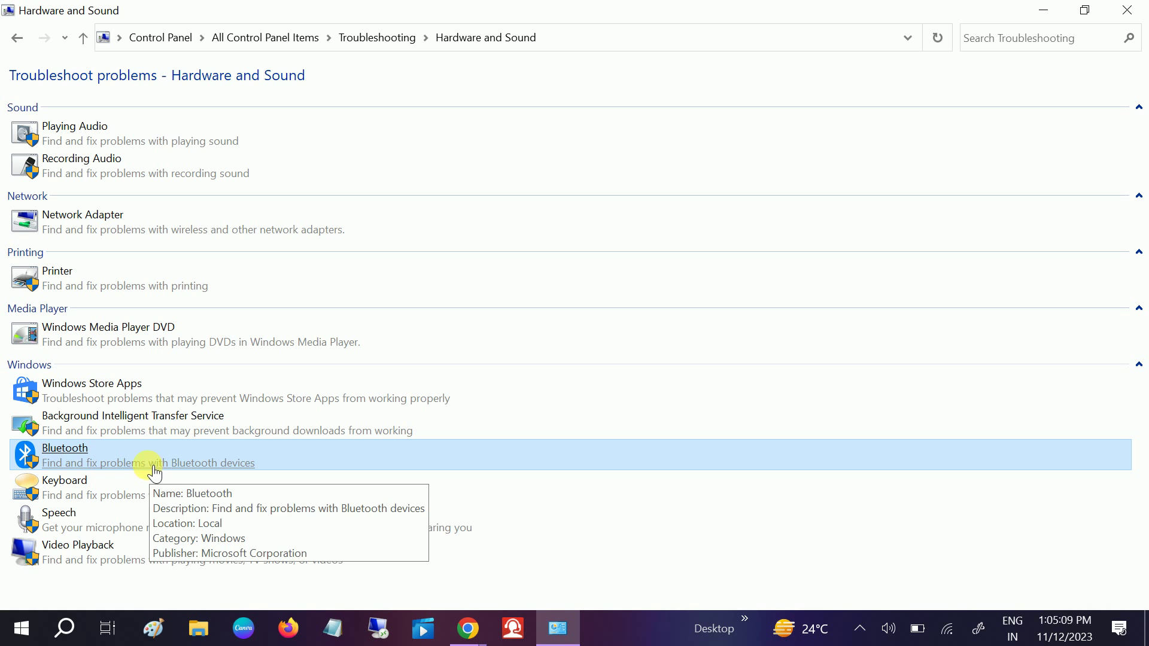
pyautogui.click(1130, 18)
# Search 'services' in Windows Search and launch the Services app from Best match.
pyautogui.click(68, 632)
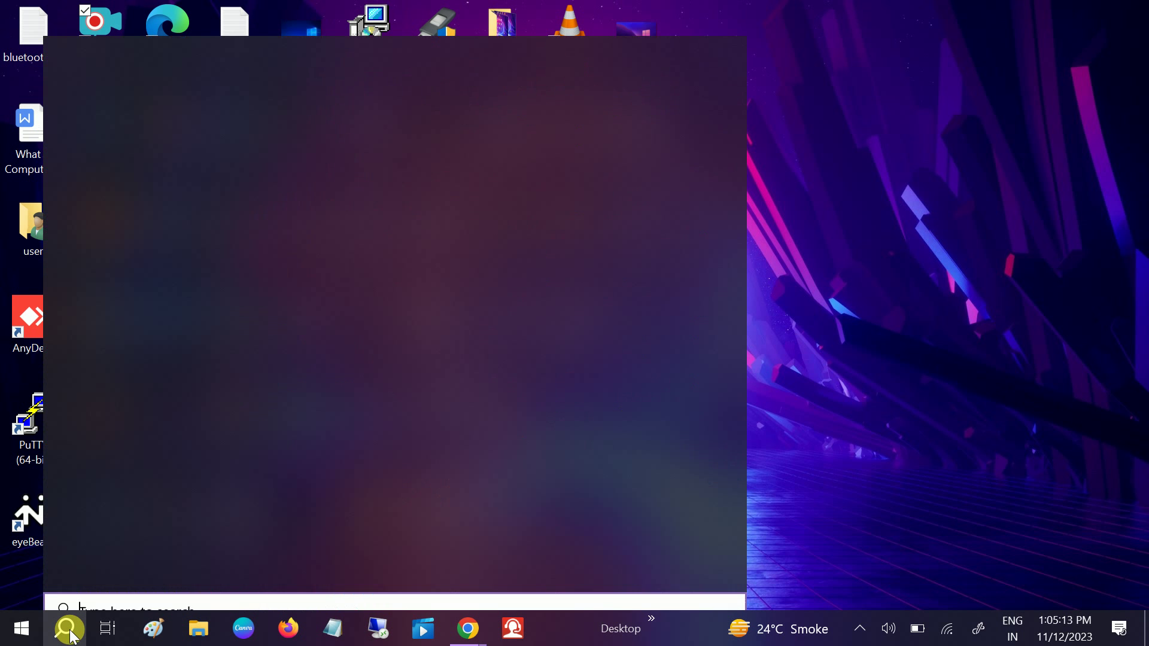
pyautogui.write('serv')
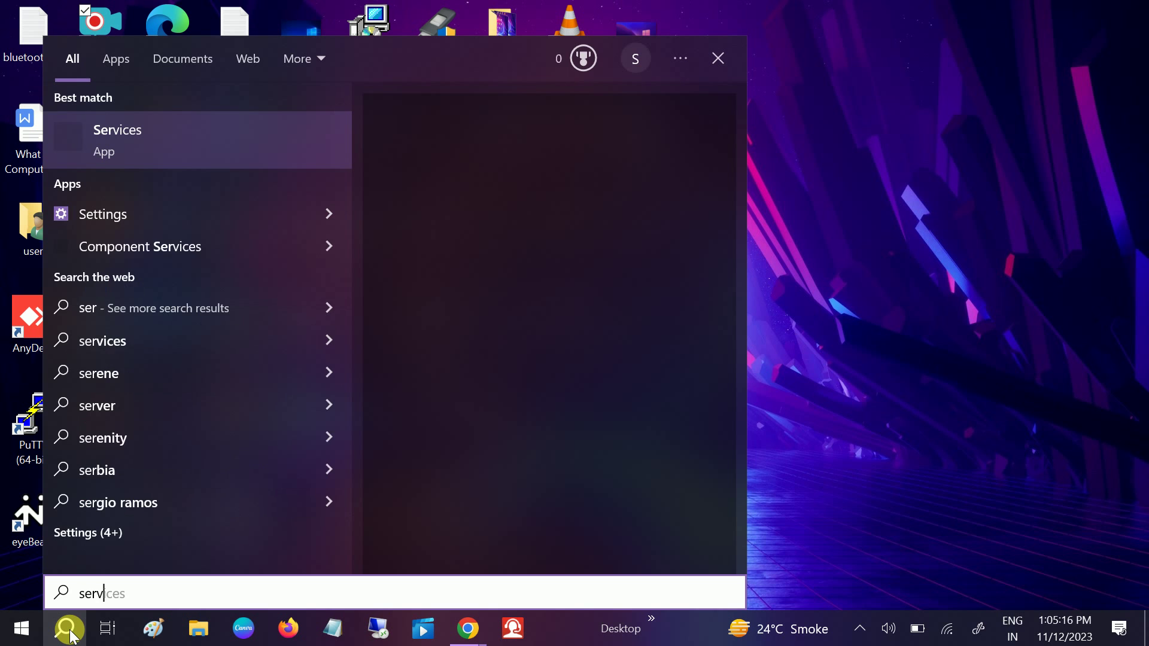
pyautogui.write('iv')
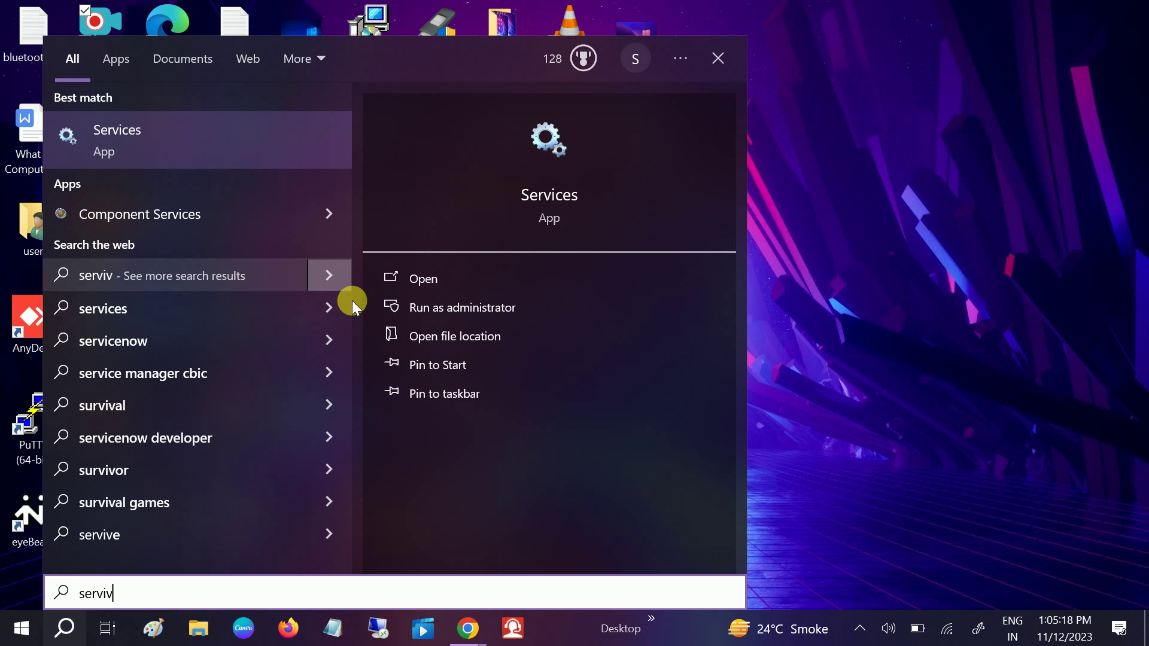
pyautogui.click(468, 312)
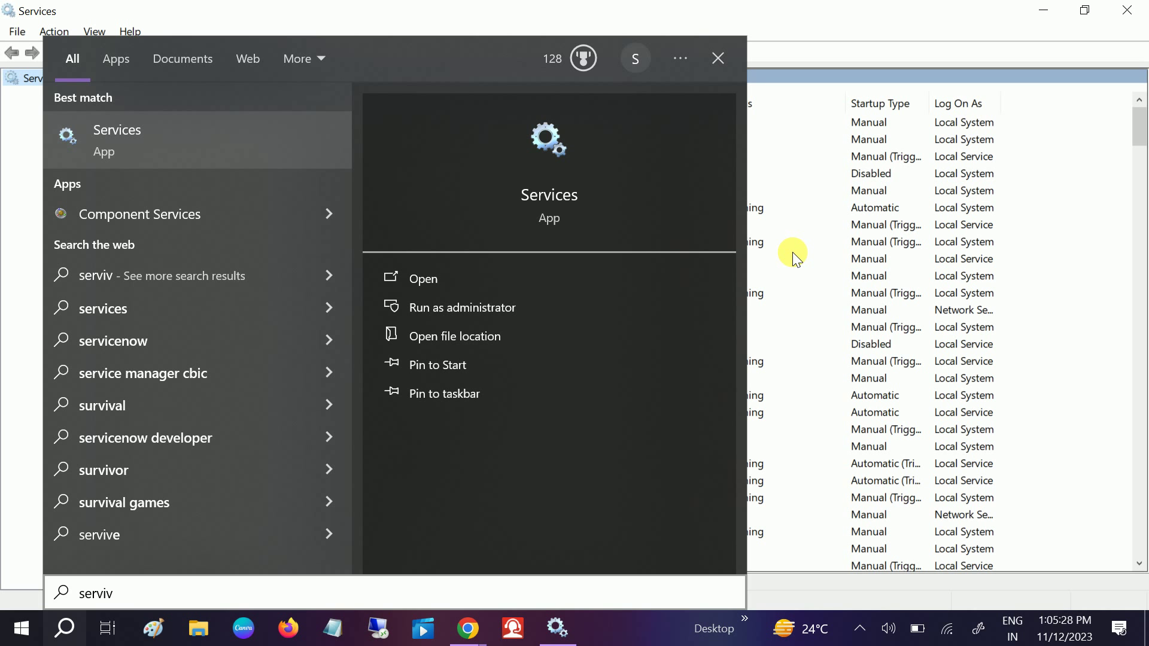
# Scroll the Services list down to the Bluetooth Audio Gateway Service.
pyautogui.click(792, 252)
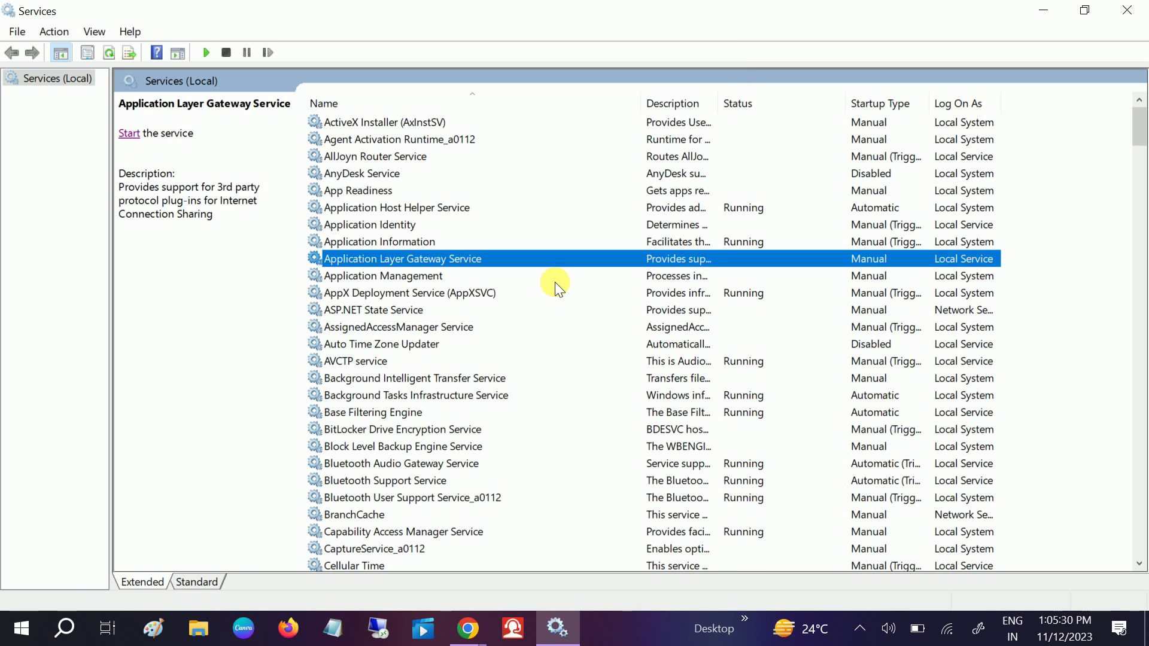
pyautogui.click(395, 294)
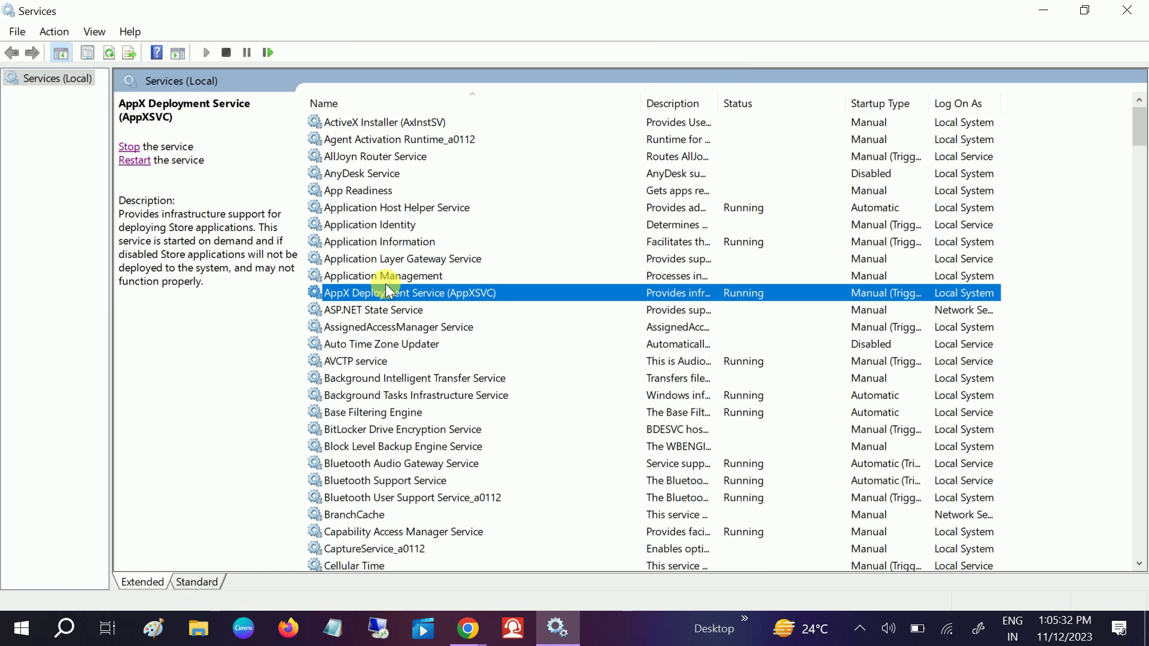
pyautogui.press('Down')
pyautogui.press('Down')
pyautogui.press('Down')
pyautogui.press('Down')
pyautogui.press('Down')
pyautogui.press('Down')
pyautogui.press('Down')
pyautogui.press('Down')
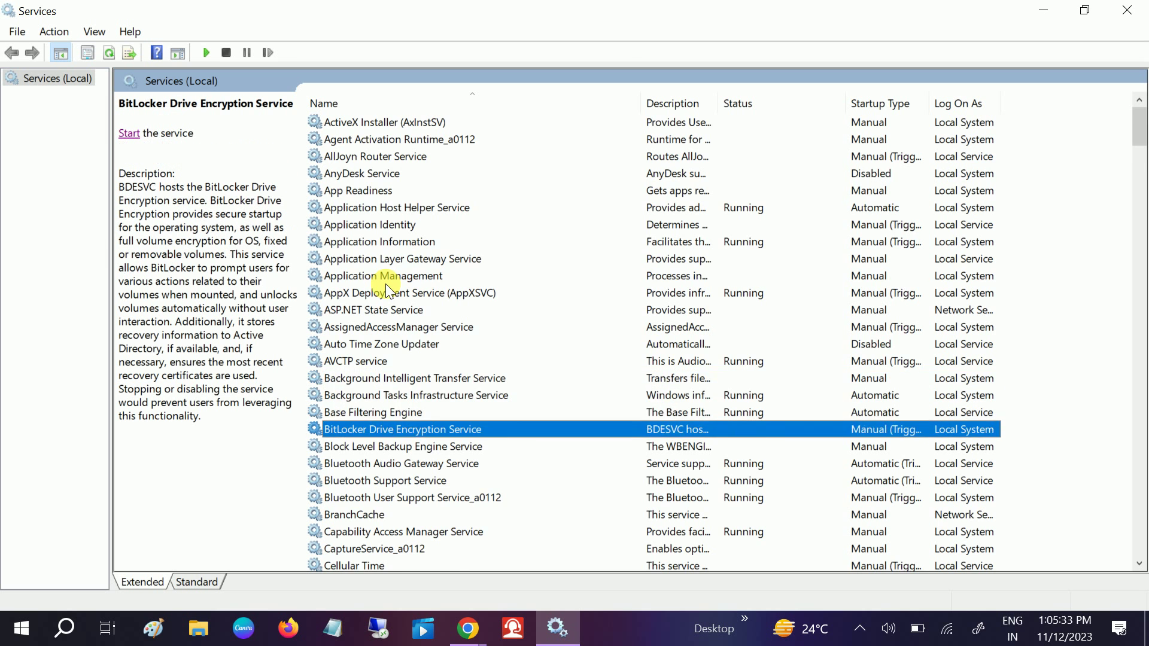
pyautogui.scroll(-4, 388, 293)
pyautogui.click(378, 279)
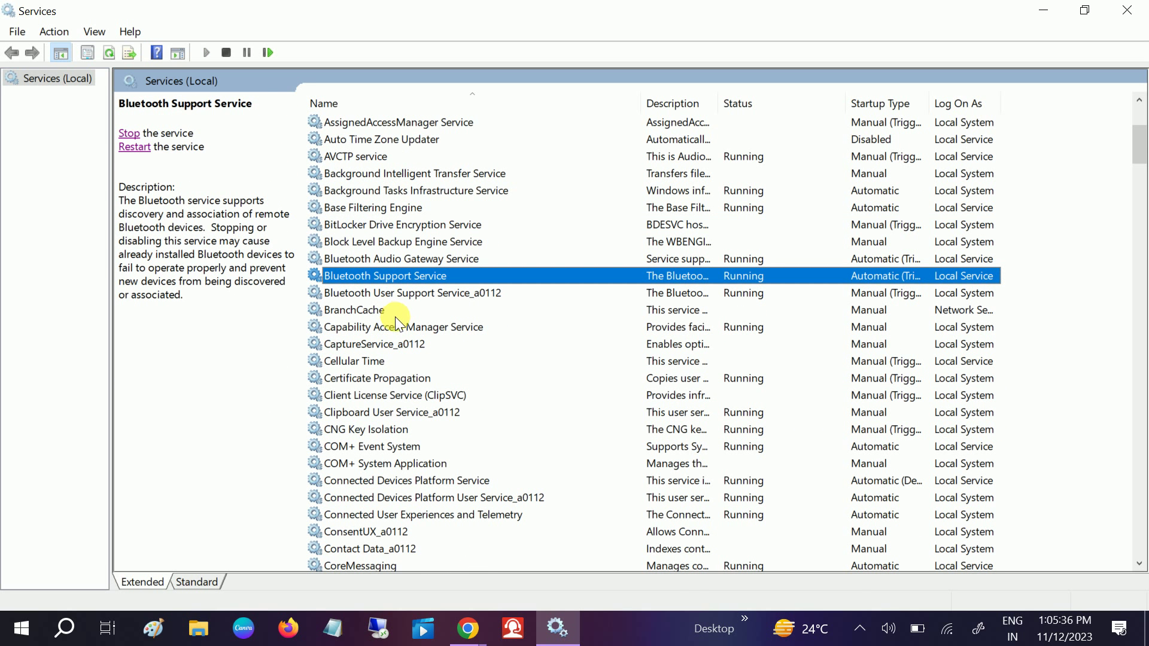
pyautogui.click(424, 262)
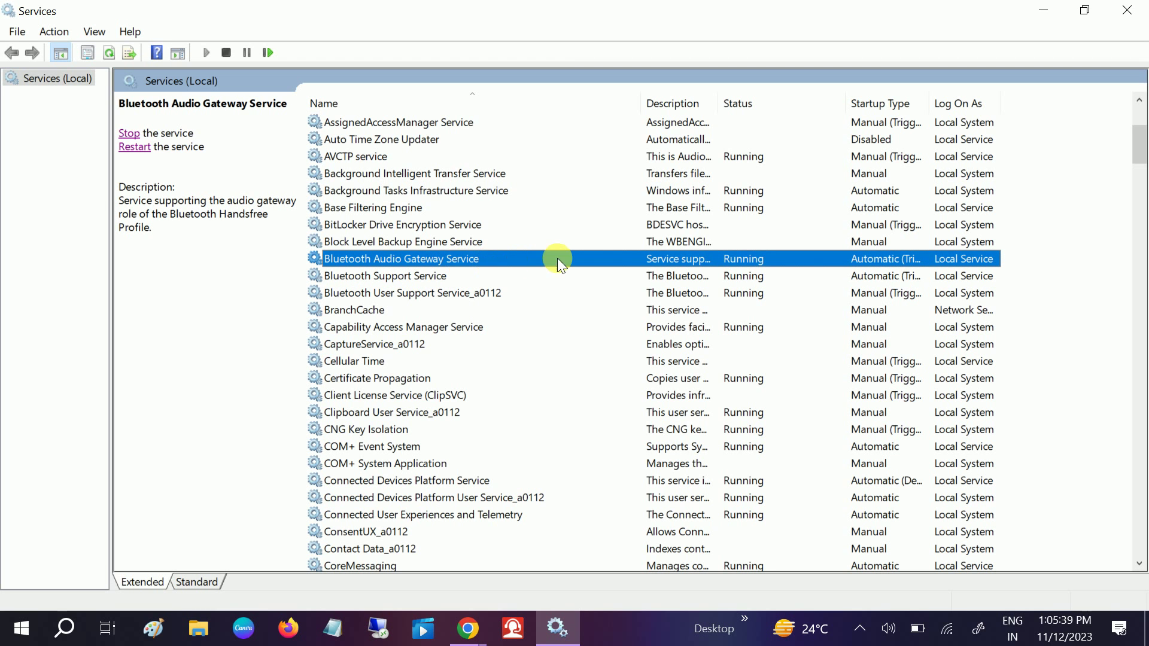
# Set the Bluetooth Audio Gateway Service startup type to Automatic, apply it, and restart the service.
pyautogui.doubleClick(465, 261)
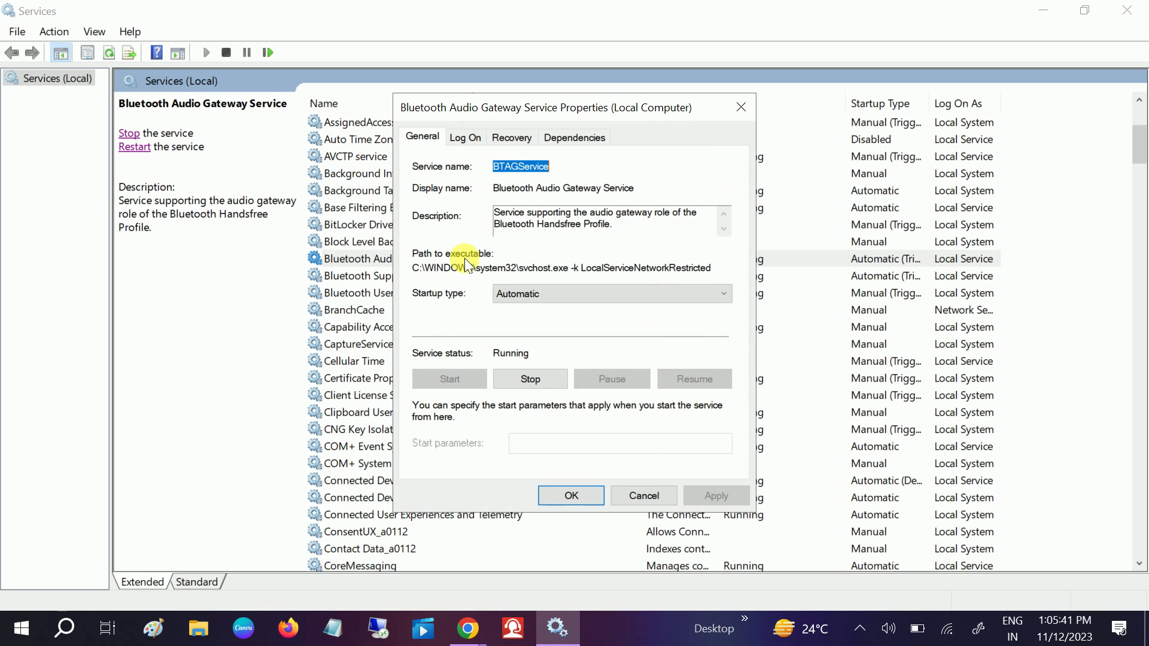
pyautogui.click(527, 293)
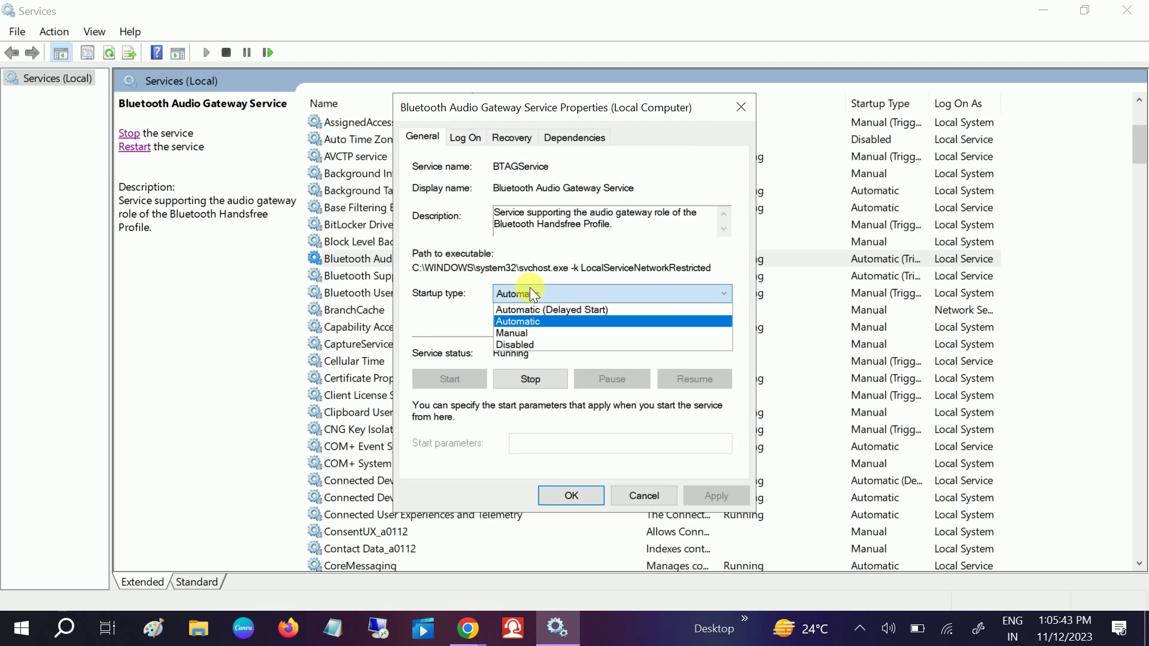
pyautogui.click(514, 321)
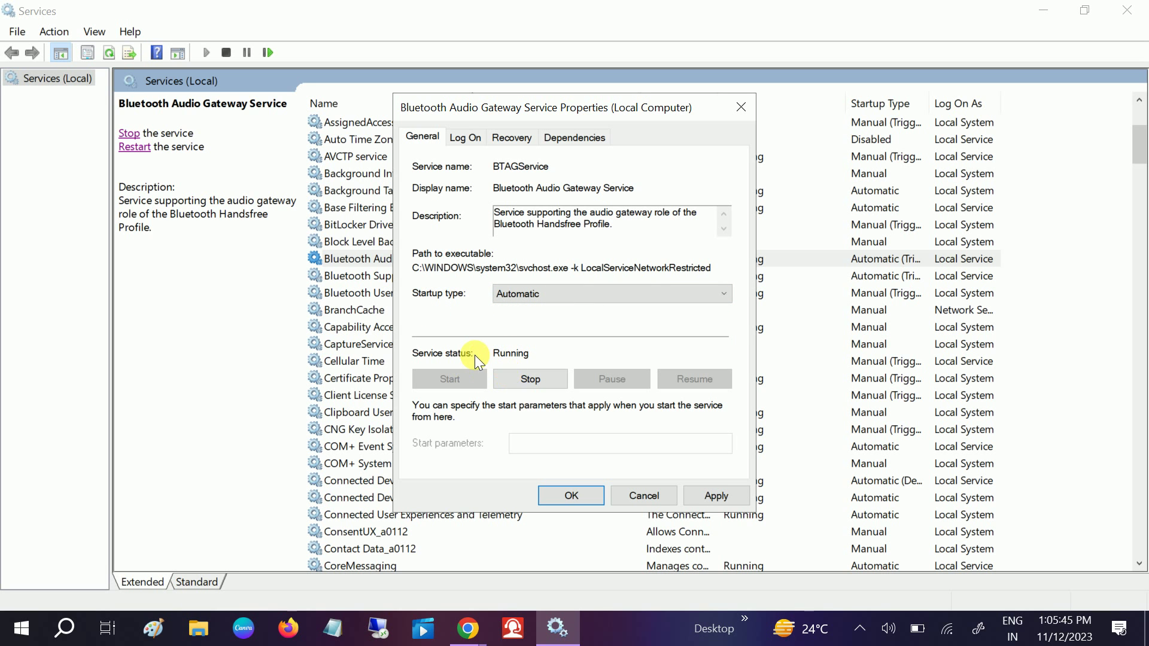
pyautogui.click(723, 493)
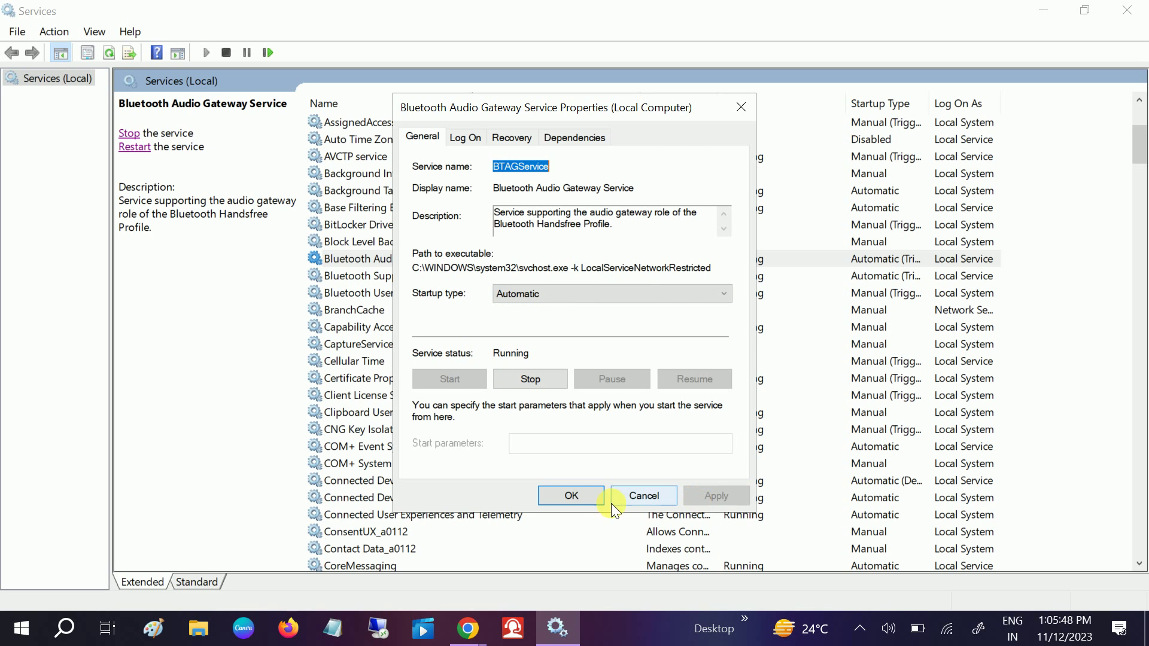
pyautogui.click(571, 495)
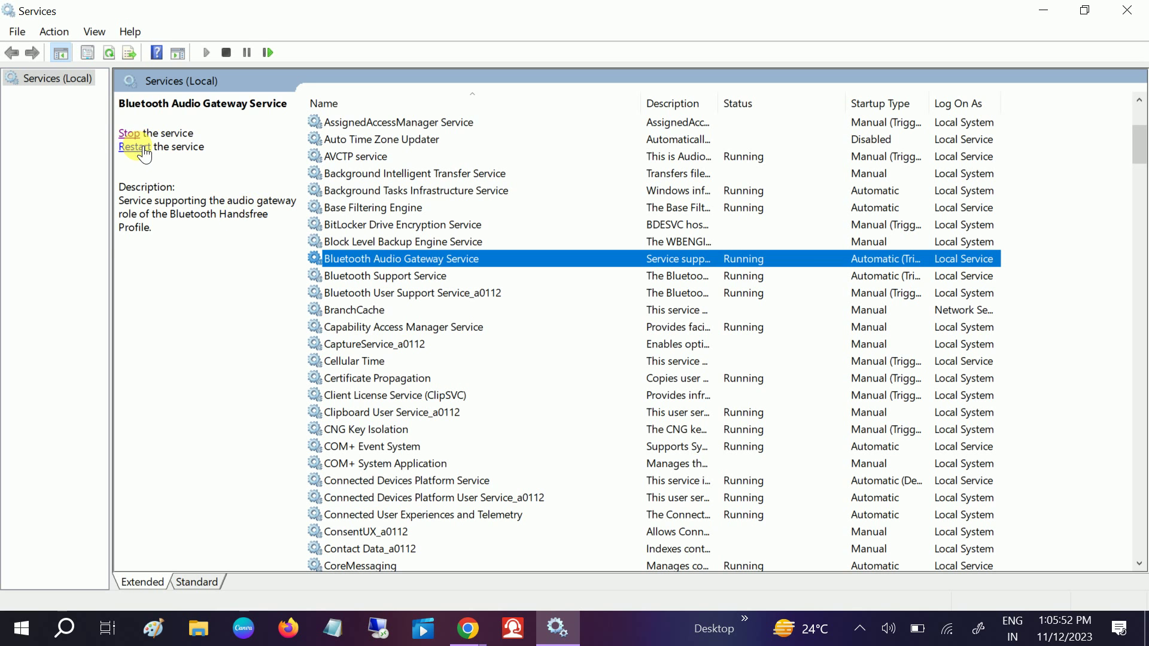
pyautogui.click(137, 146)
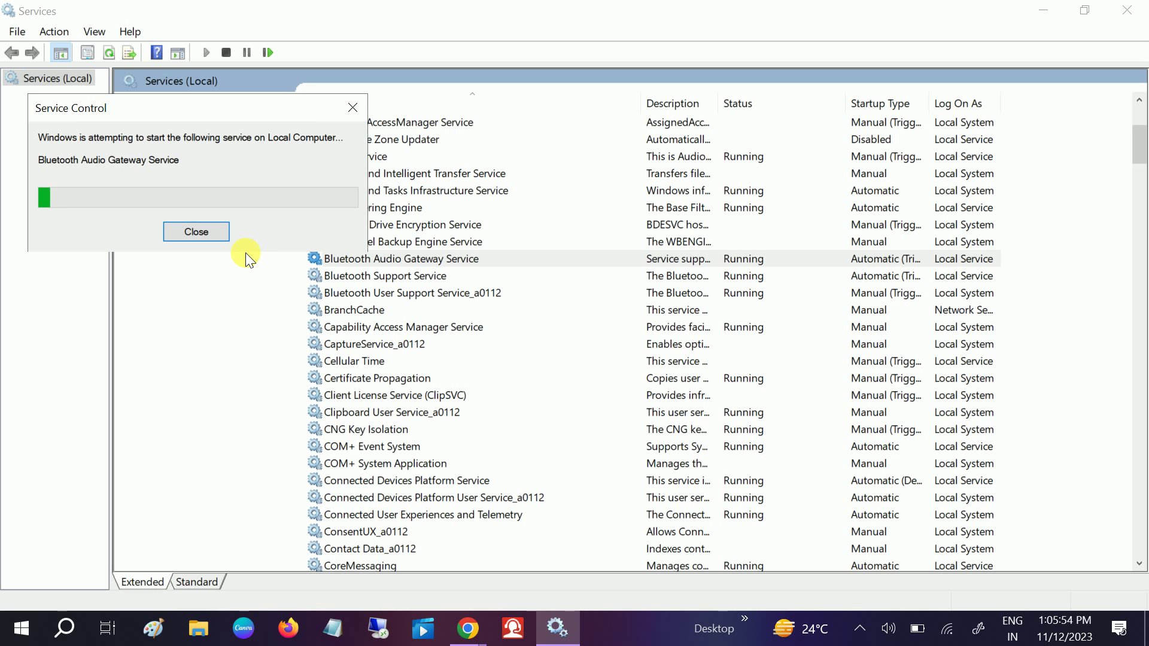
# Set Bluetooth Support Service to Automatic, stop it with its dependents, start it again, and apply.
pyautogui.click(377, 278)
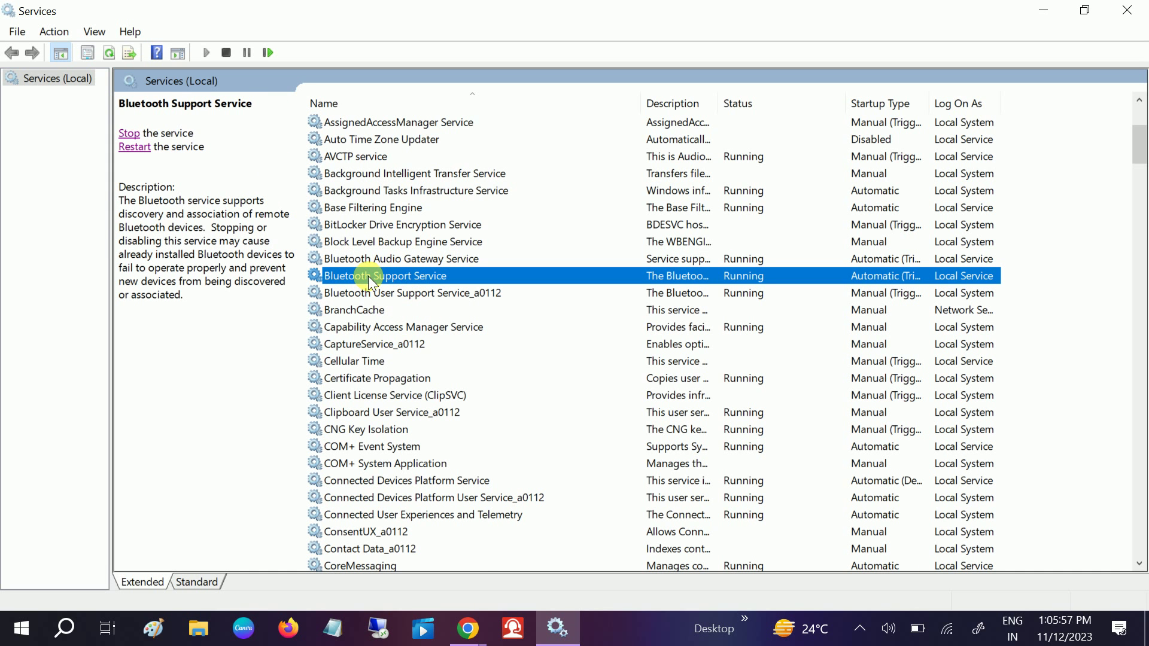
pyautogui.rightClick(408, 276)
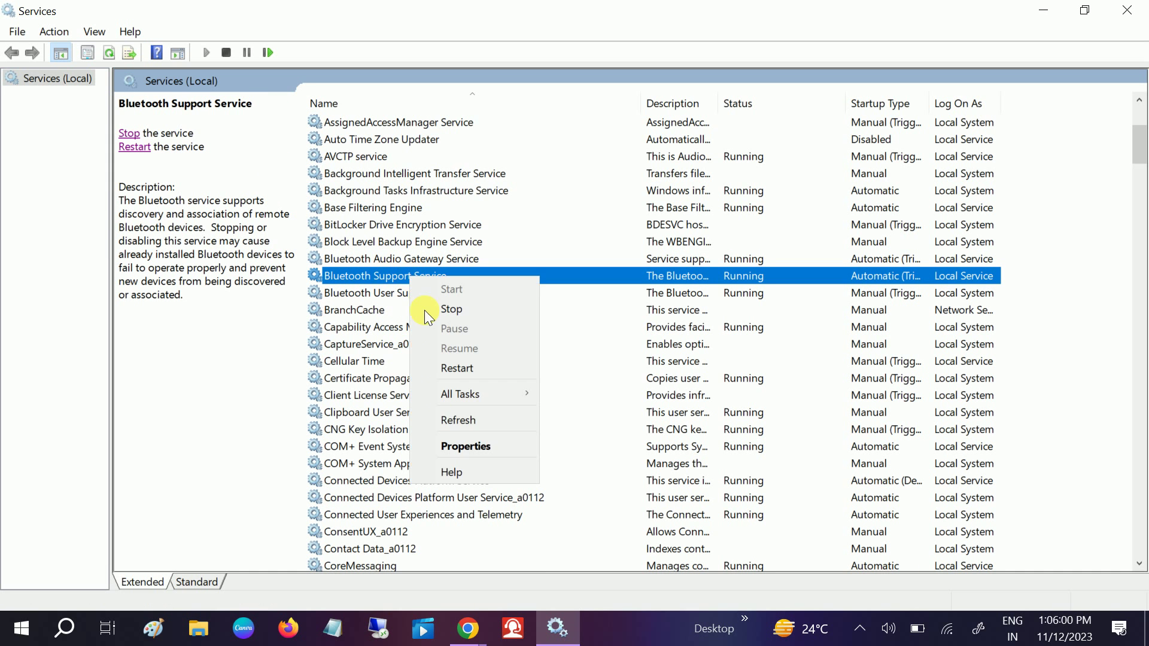
pyautogui.click(457, 446)
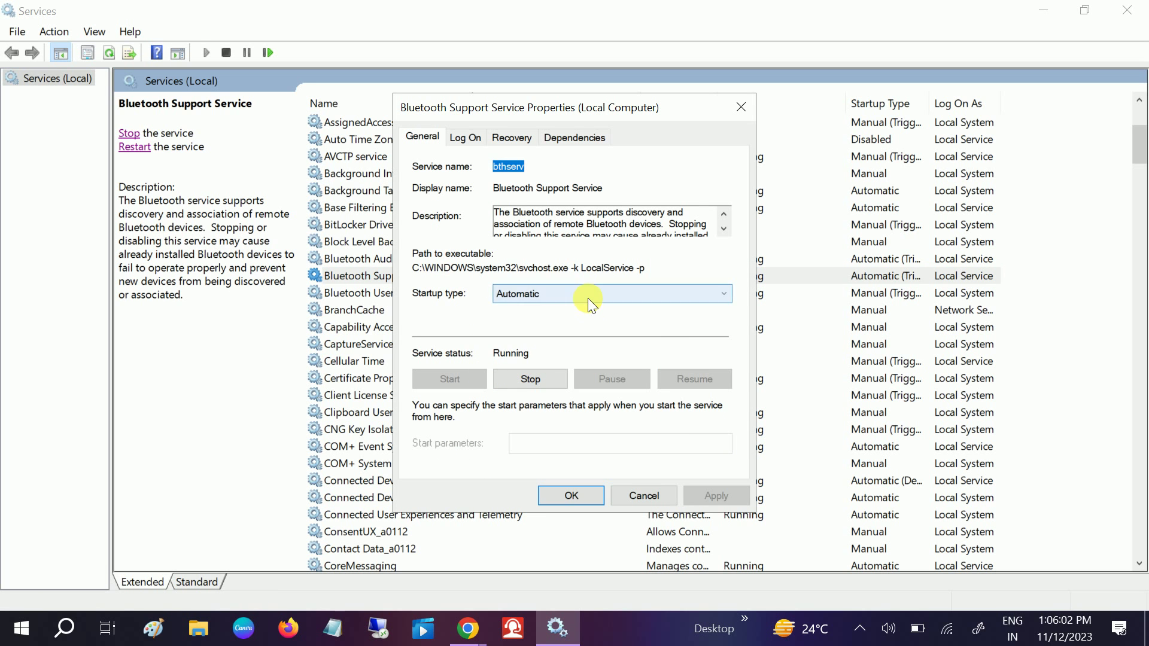
pyautogui.click(587, 297)
pyautogui.click(544, 322)
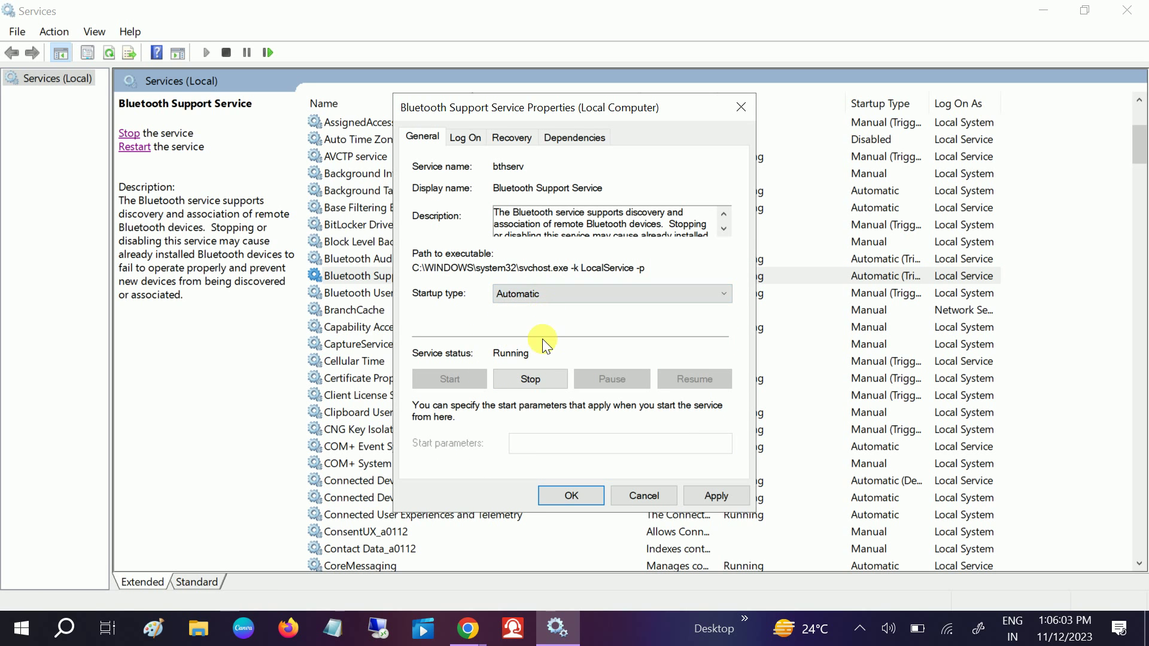
pyautogui.click(524, 378)
pyautogui.click(612, 418)
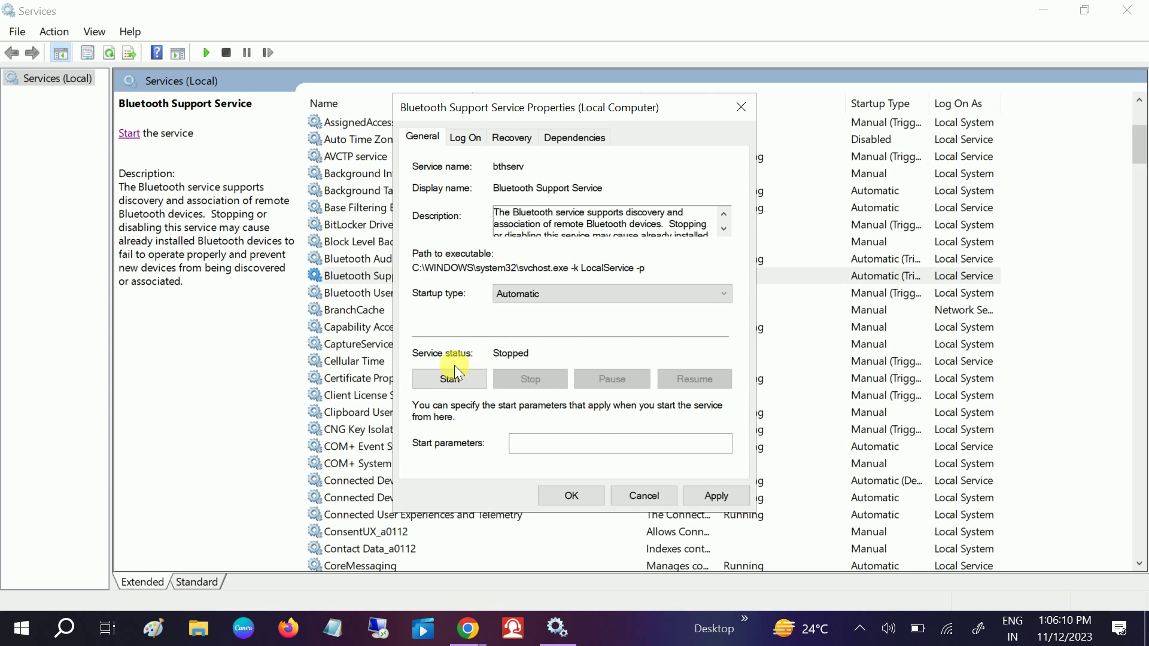
pyautogui.click(452, 378)
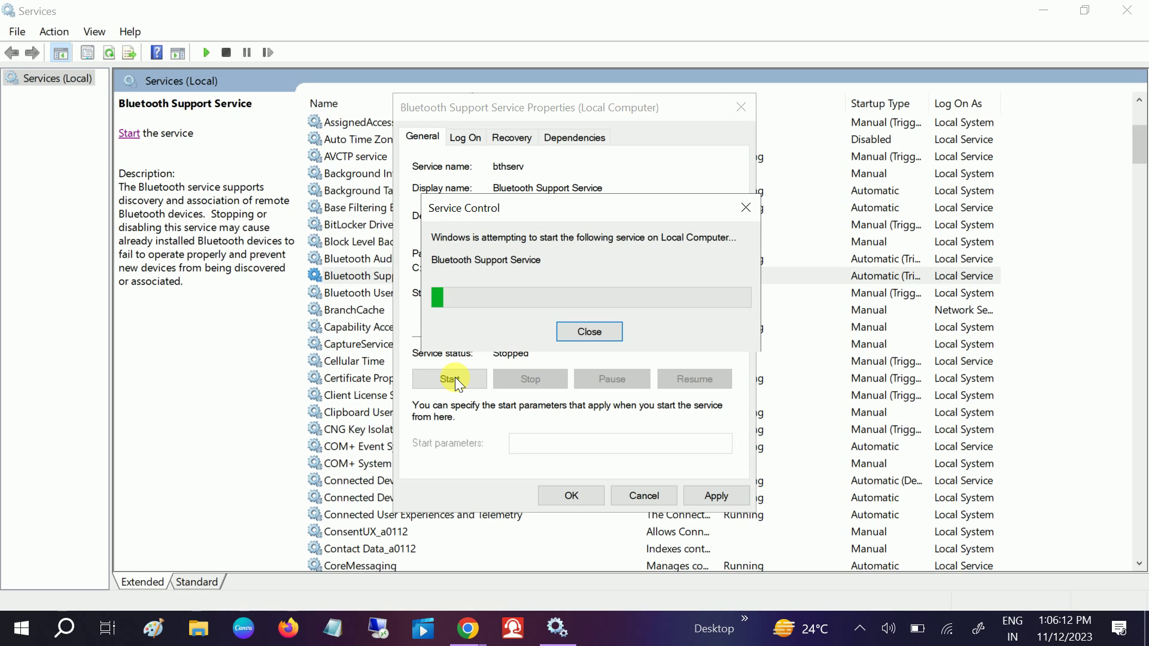
pyautogui.click(713, 494)
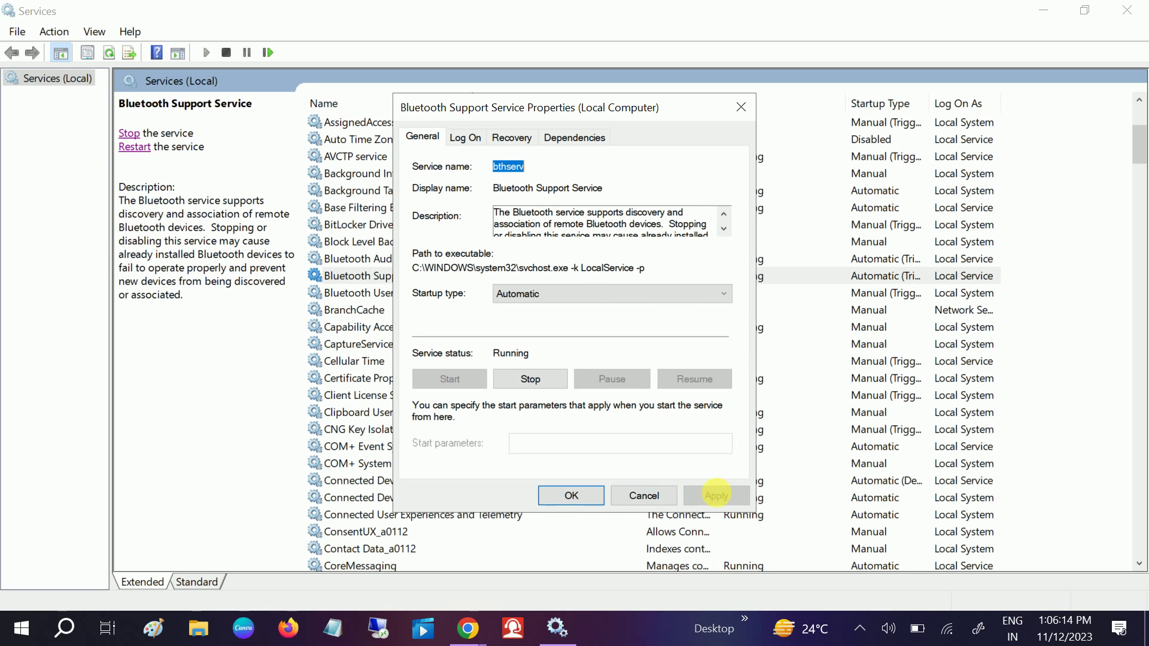
pyautogui.click(585, 497)
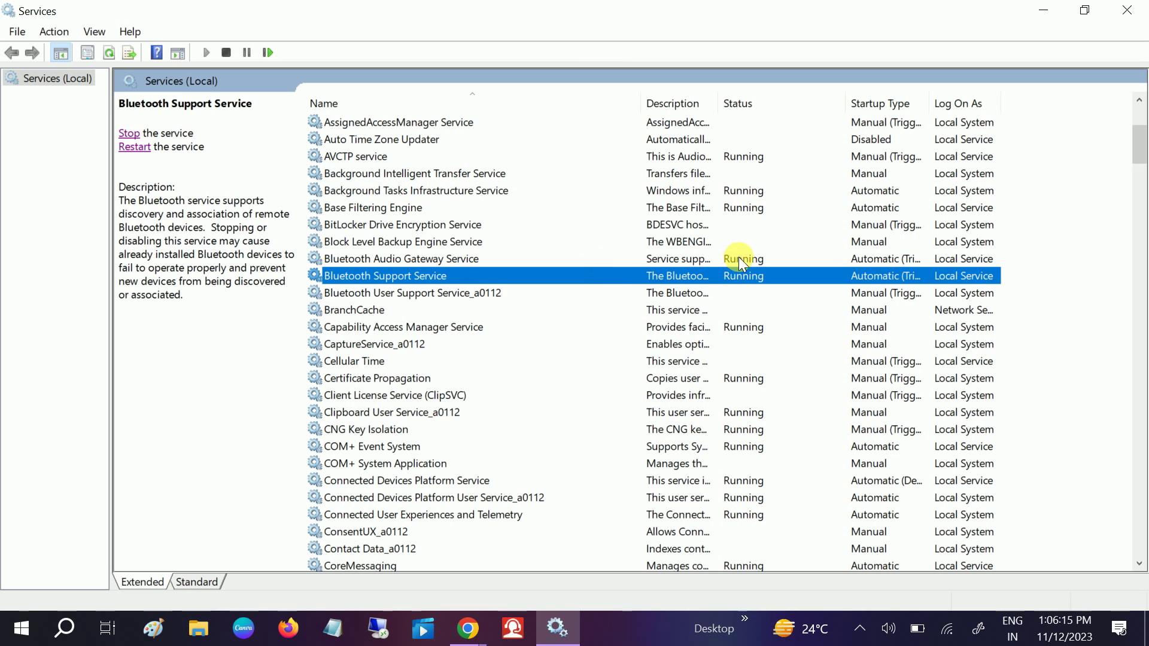
# Start the Bluetooth User Support Service_a0112 and recheck the Bluetooth entries in the list.
pyautogui.click(443, 293)
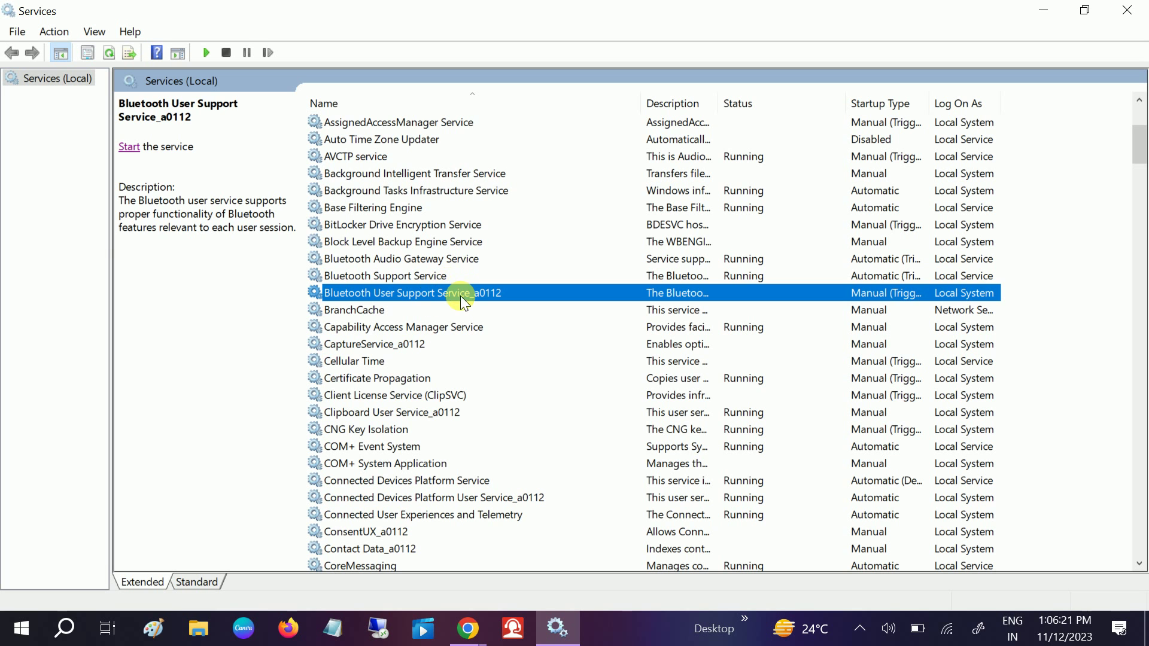
pyautogui.click(129, 147)
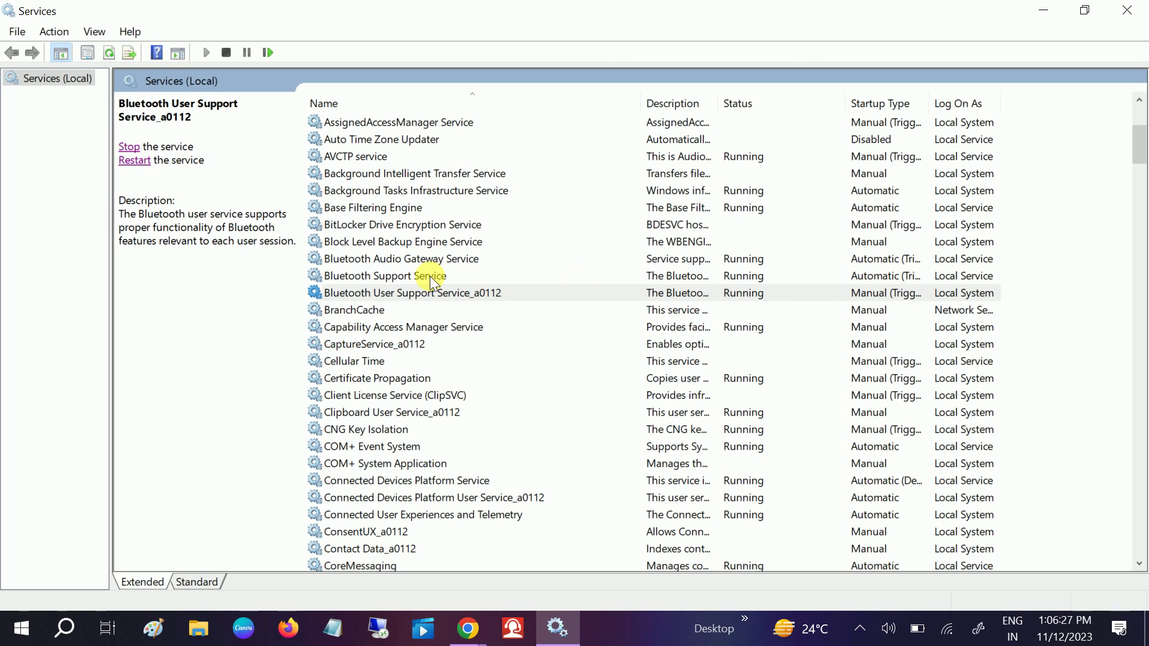
pyautogui.click(414, 261)
pyautogui.press('Down')
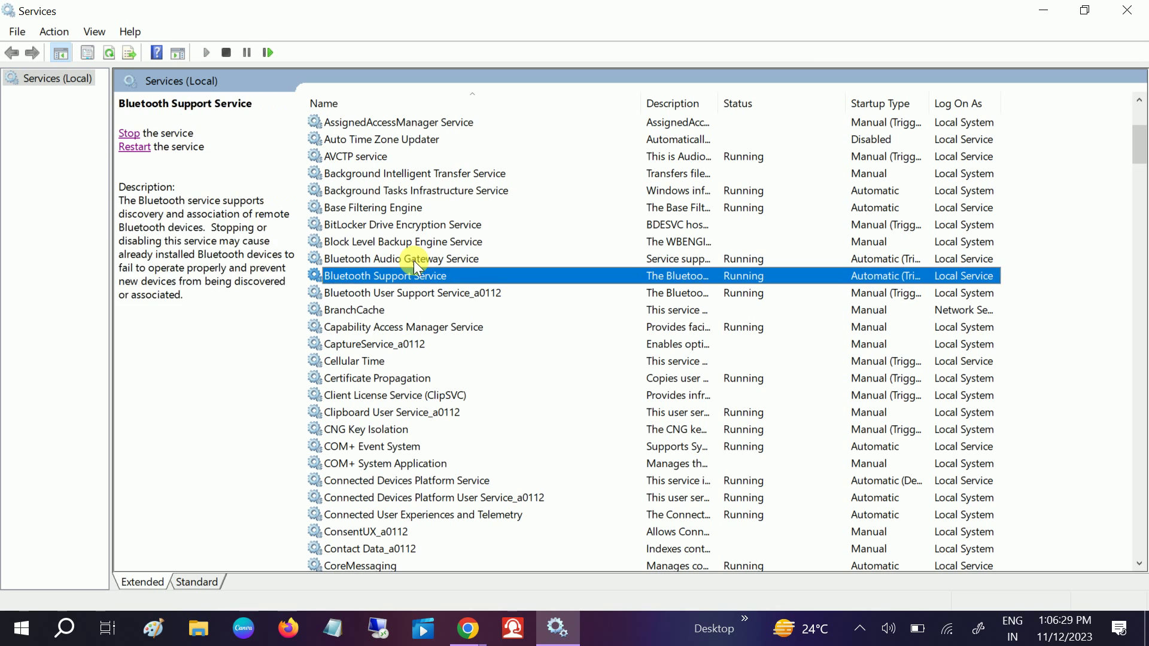
pyautogui.press('Down')
pyautogui.press('Down')
pyautogui.press('Up')
pyautogui.press('Up')
pyautogui.press('Up')
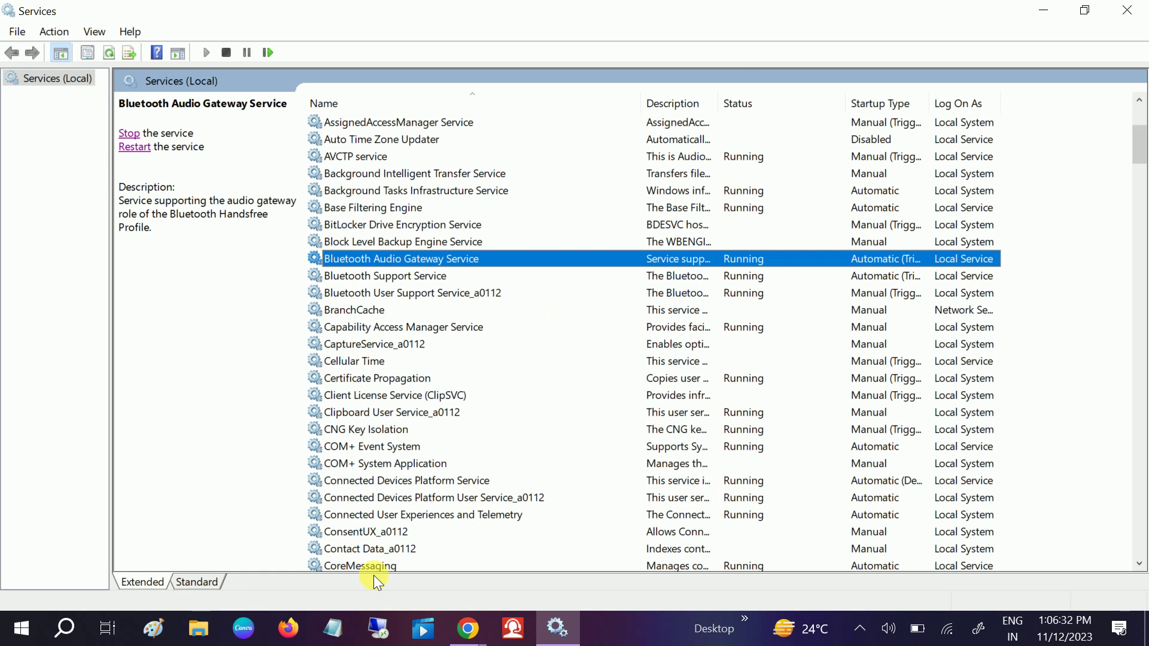
pyautogui.click(73, 630)
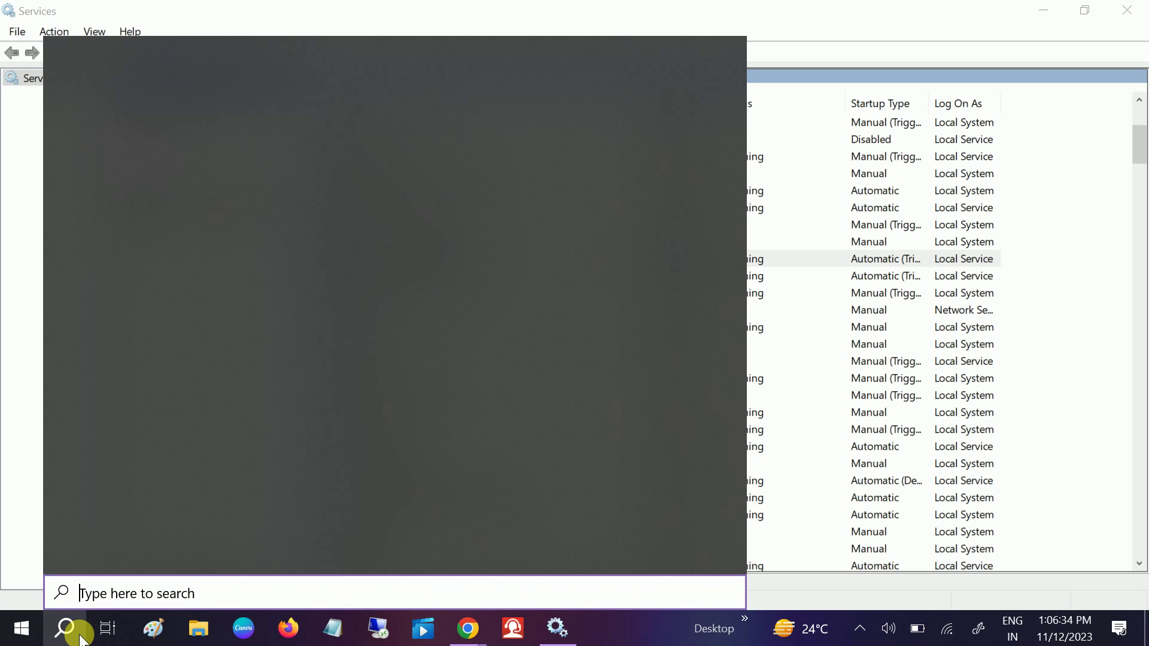
# Search 'blue', review Bluetooth & other devices settings, then close Settings and Services.
pyautogui.write('v')
pyautogui.press('BackSpace')
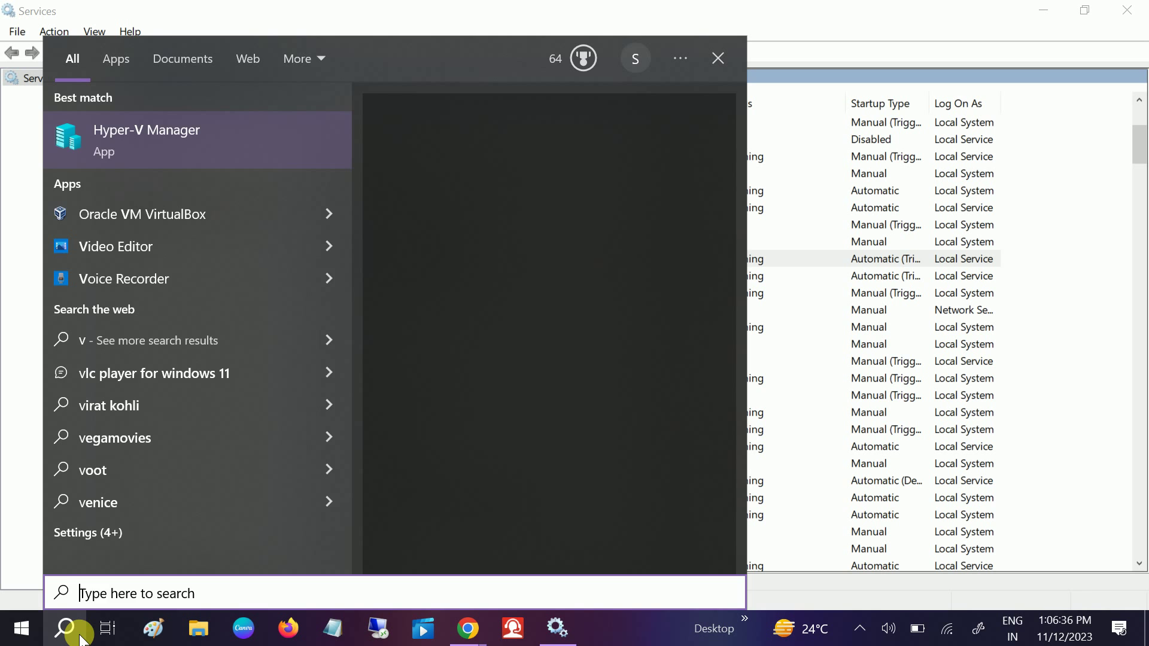
pyautogui.write('blue')
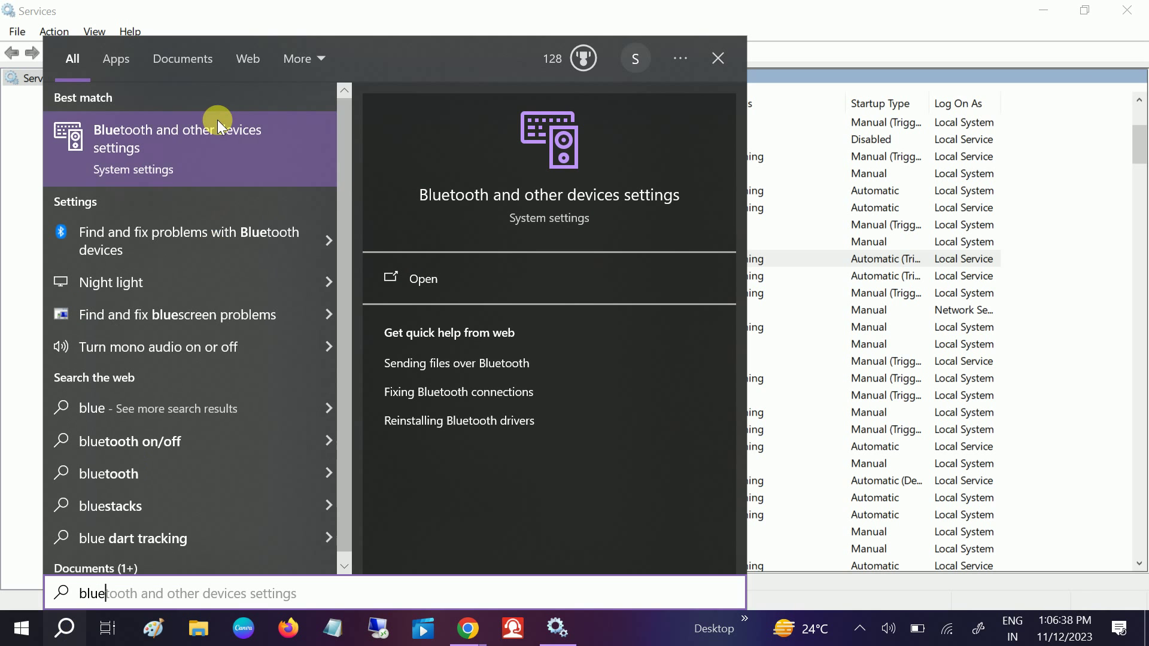
pyautogui.click(217, 134)
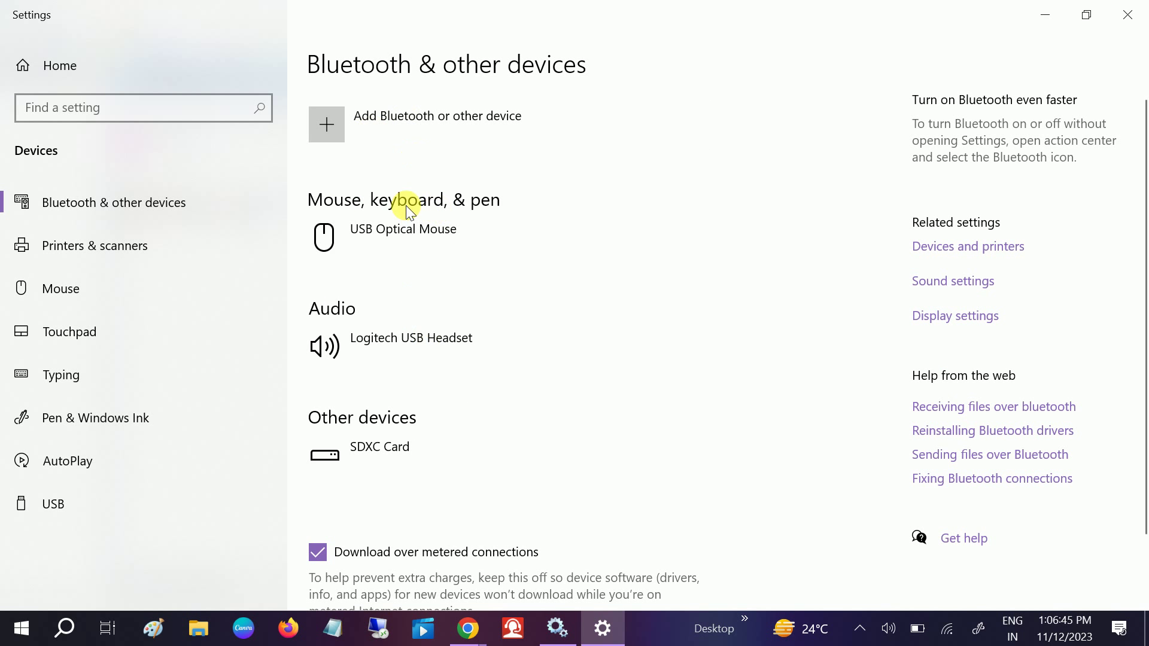
pyautogui.click(1127, 15)
pyautogui.click(1127, 15)
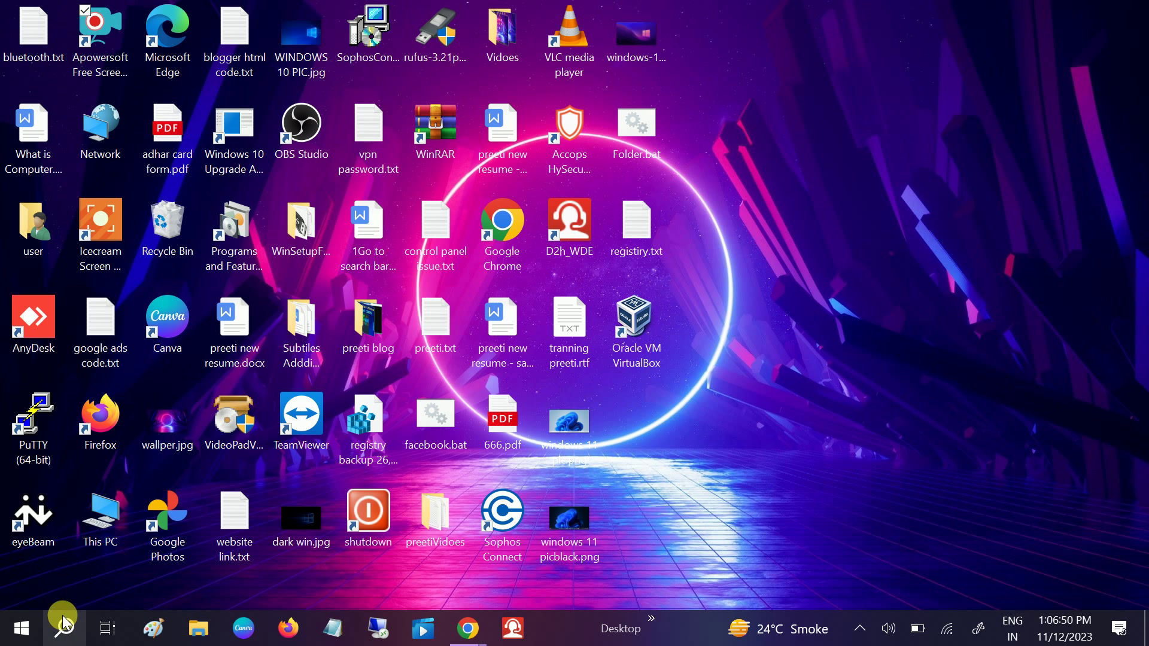
# Open Device Manager through Windows Search and move its window to the right.
pyautogui.click(63, 635)
pyautogui.write('devic')
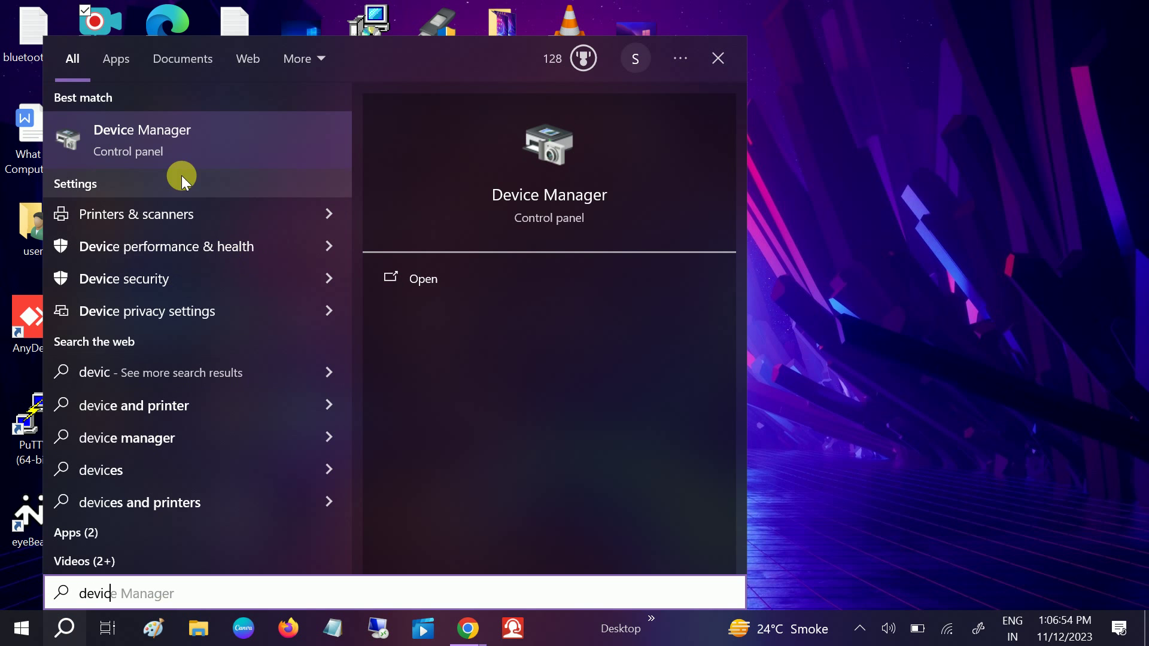
pyautogui.click(152, 156)
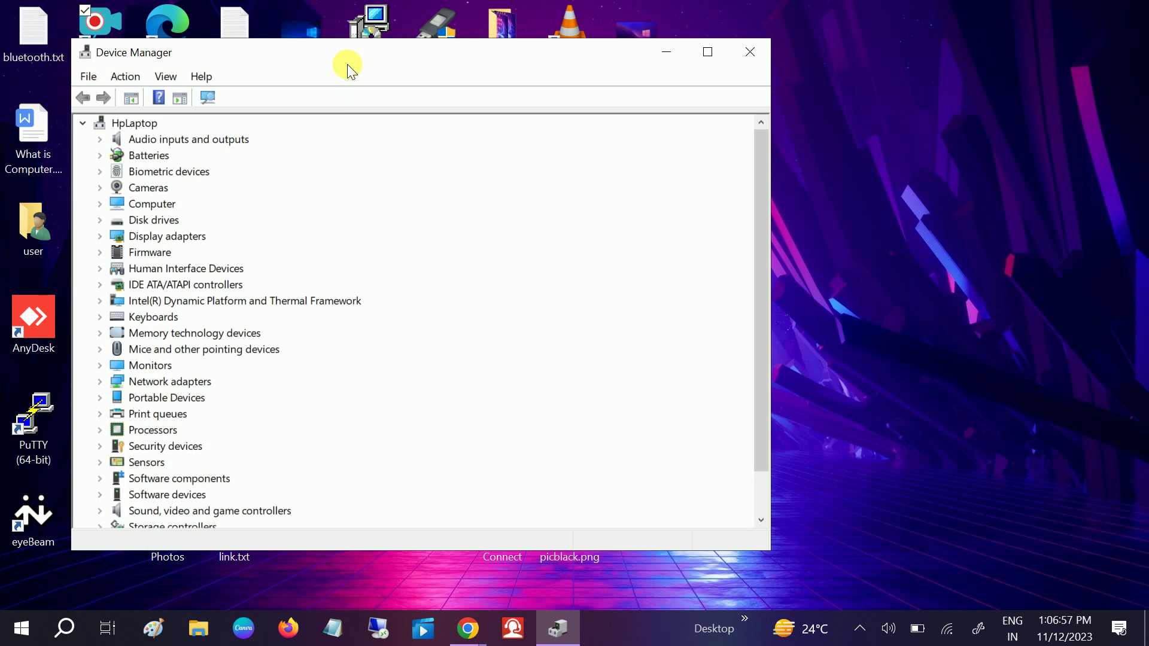
pyautogui.moveTo(347, 65); pyautogui.dragTo(590, 59)
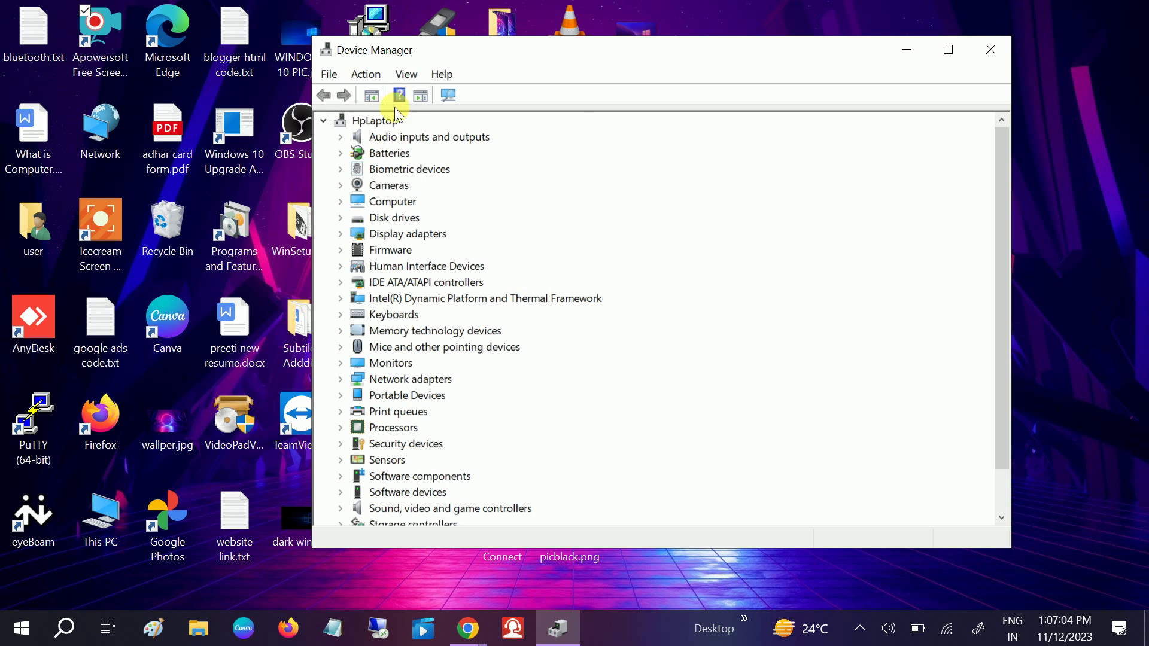
pyautogui.click(407, 72)
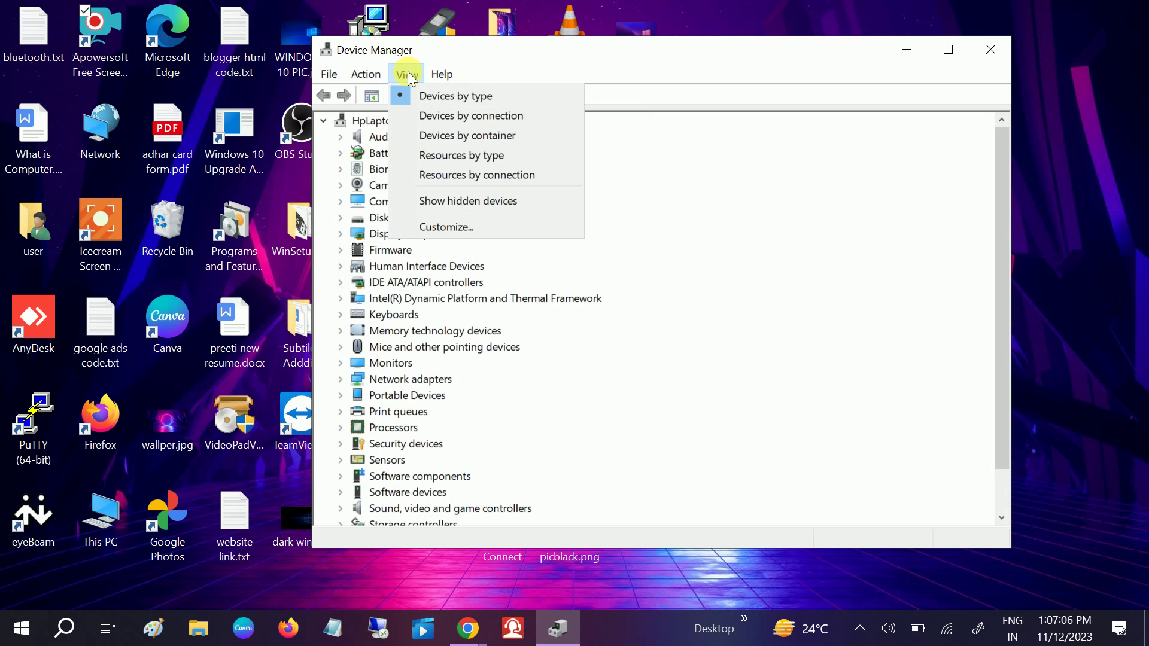
pyautogui.click(450, 201)
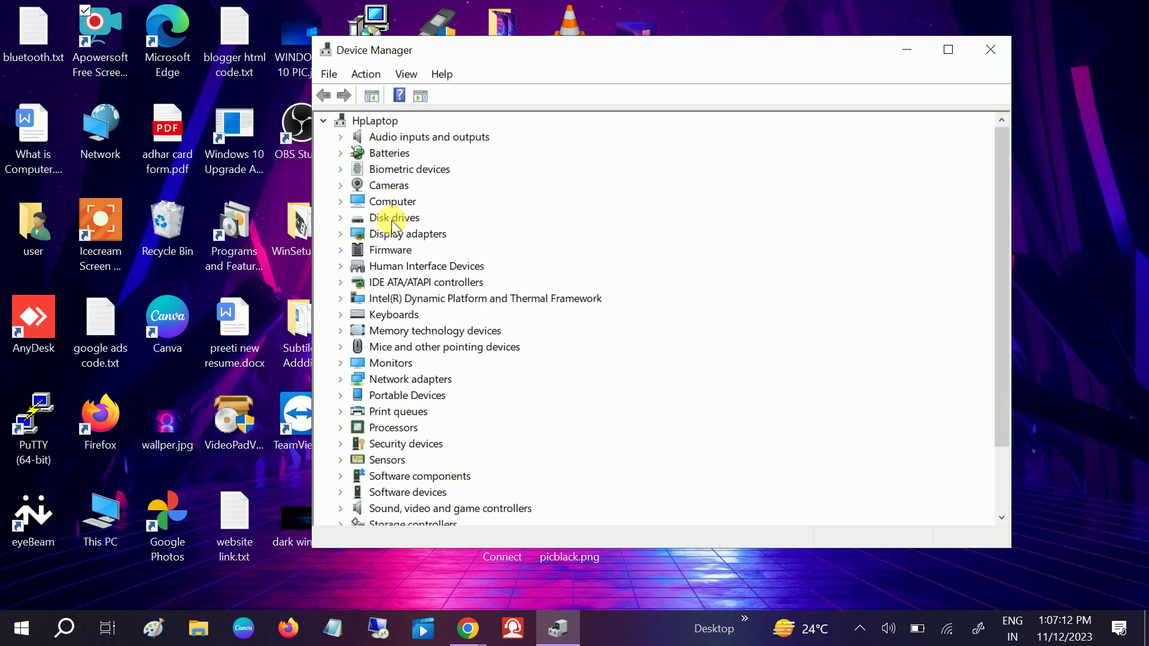
# Select HpLaptop and scan for hardware changes.
pyautogui.click(377, 123)
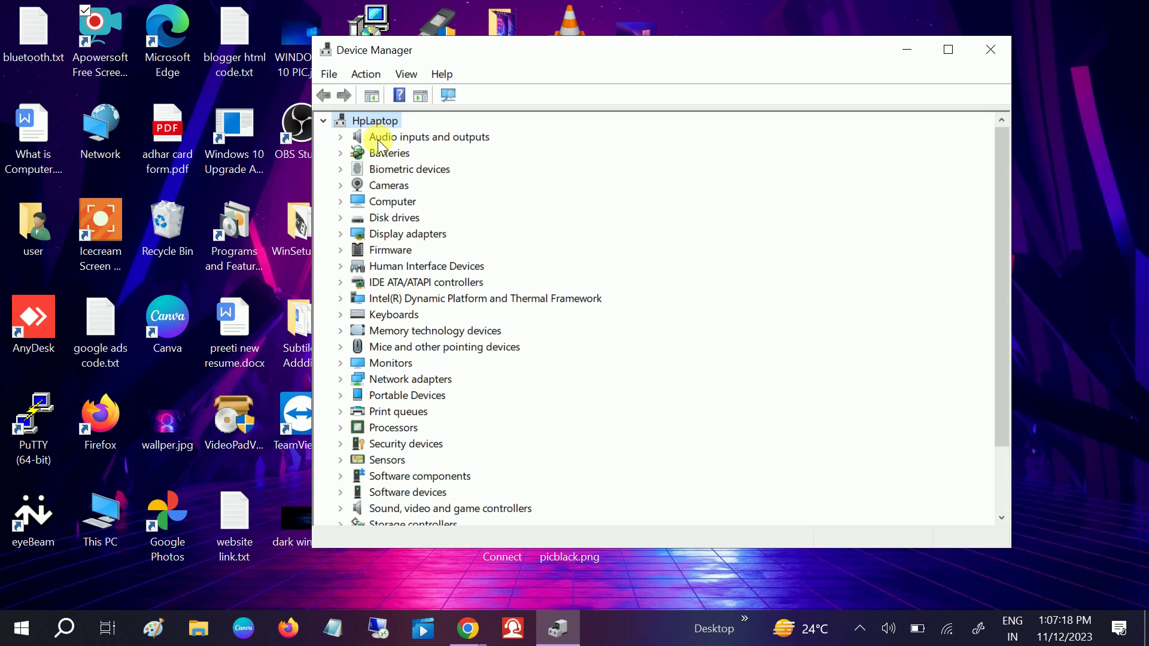
pyautogui.click(364, 75)
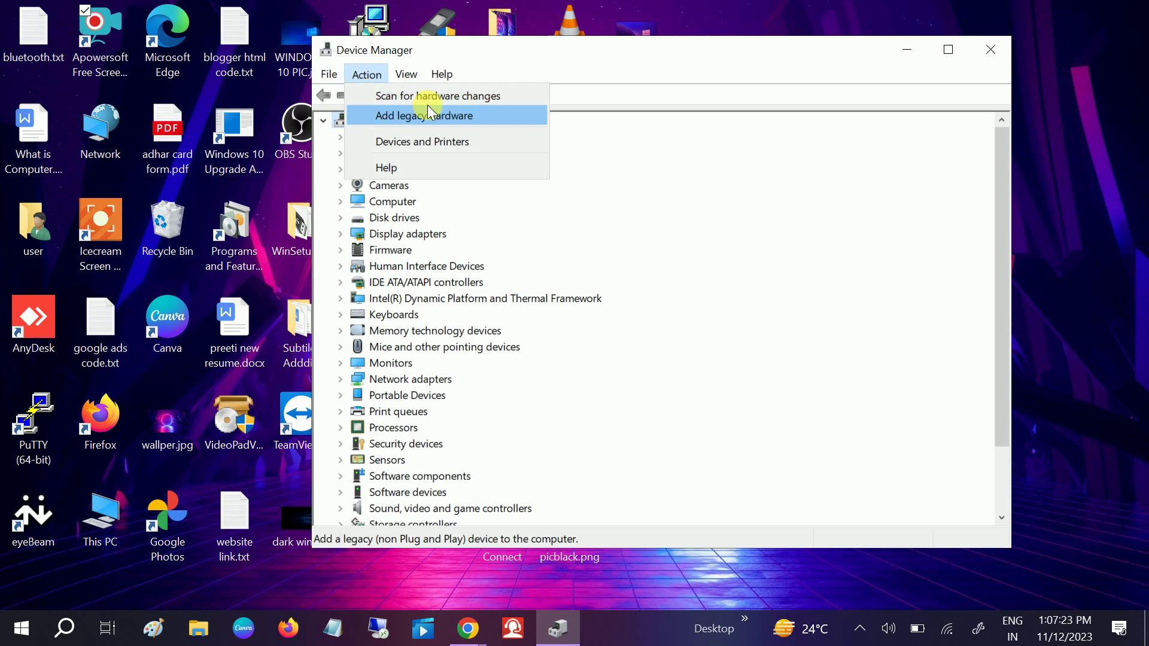
pyautogui.click(443, 103)
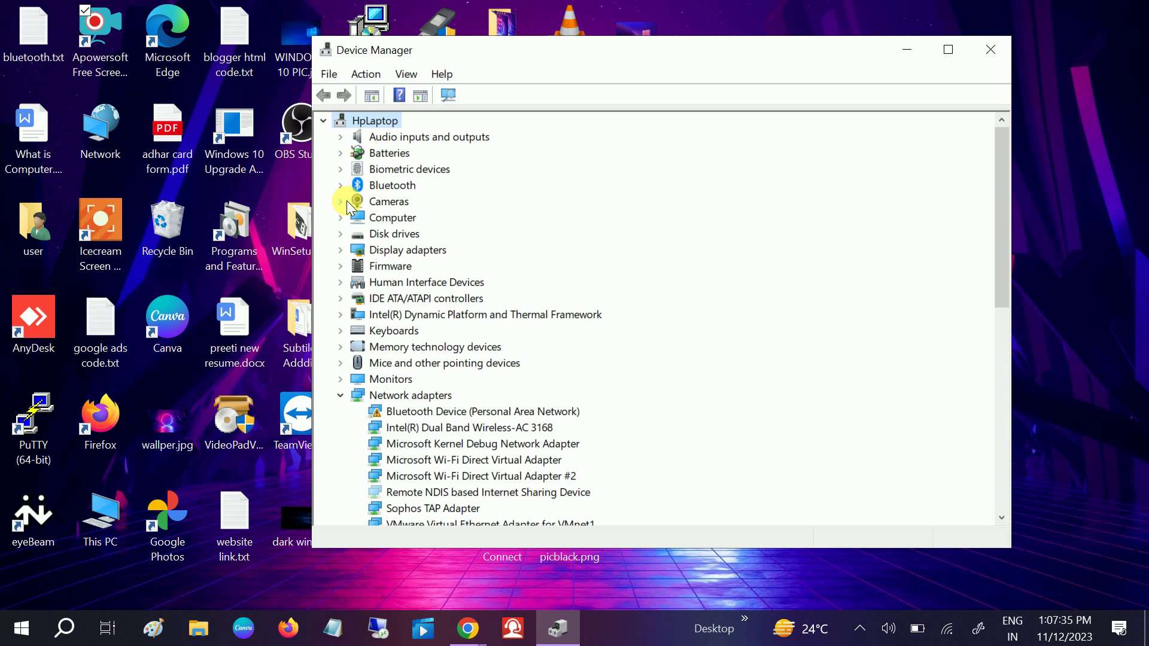
# Expand Bluetooth and let Windows search automatically for an Intel Wireless Bluetooth driver.
pyautogui.click(344, 186)
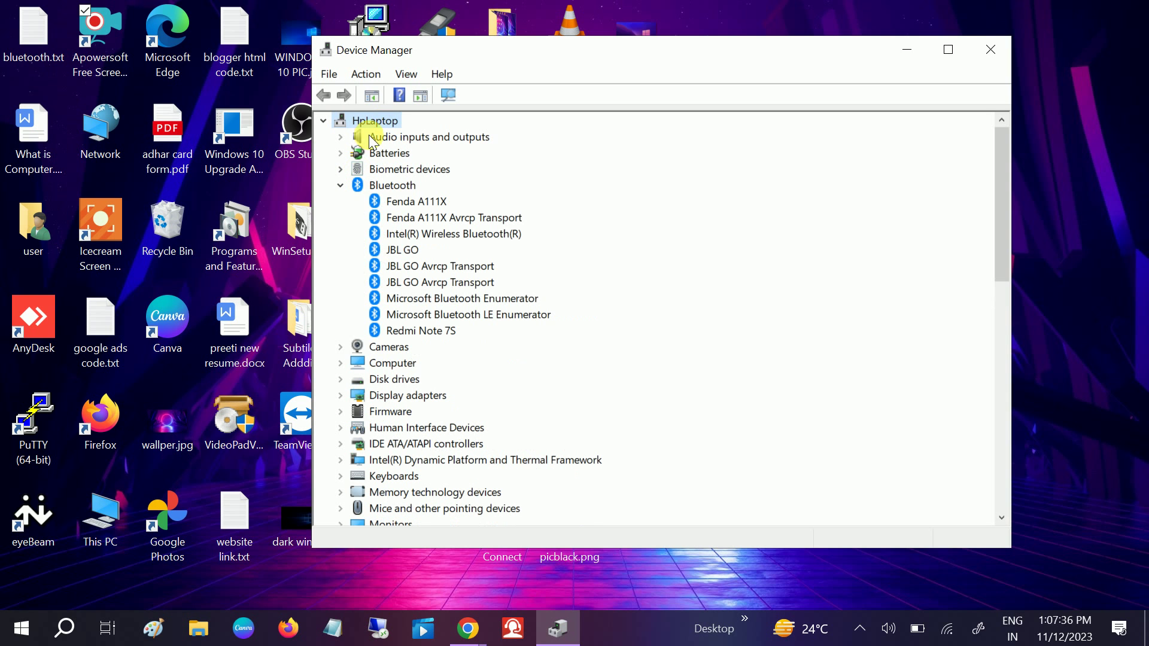
pyautogui.click(400, 235)
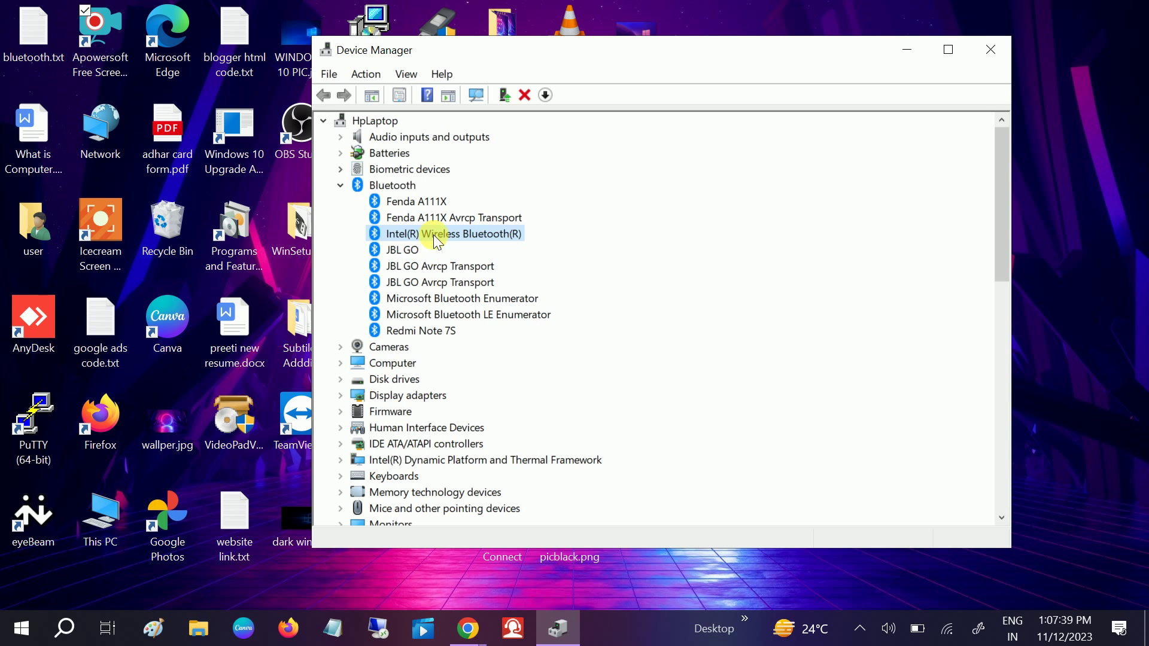
pyautogui.rightClick(443, 234)
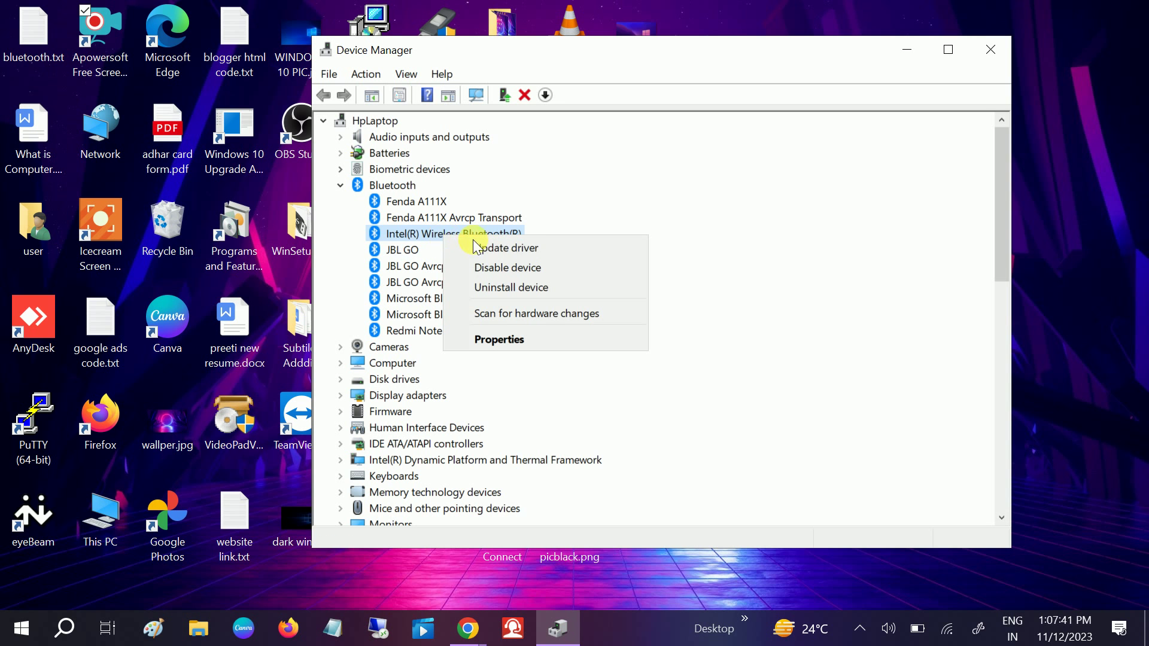
pyautogui.click(482, 248)
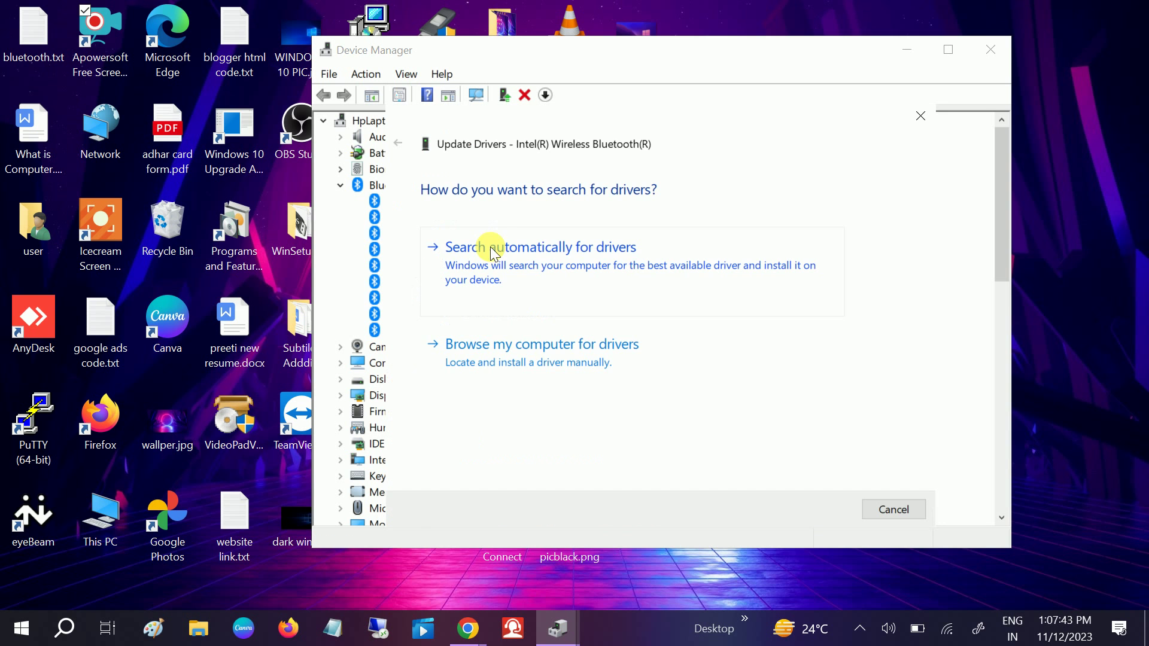
pyautogui.click(512, 269)
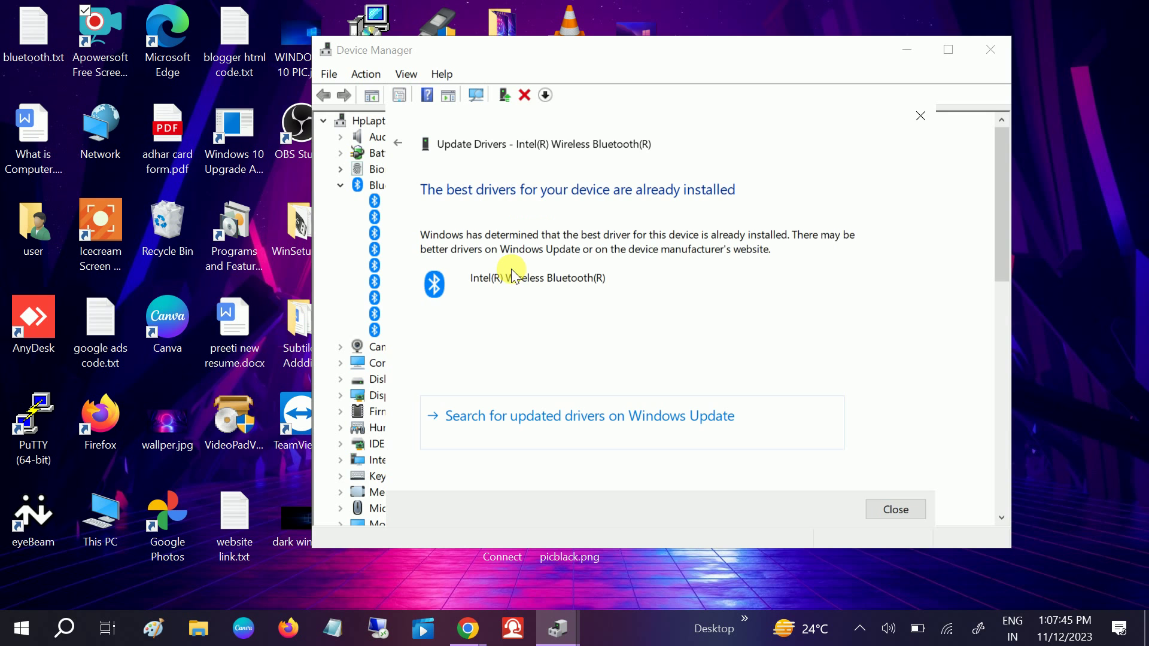
pyautogui.click(896, 509)
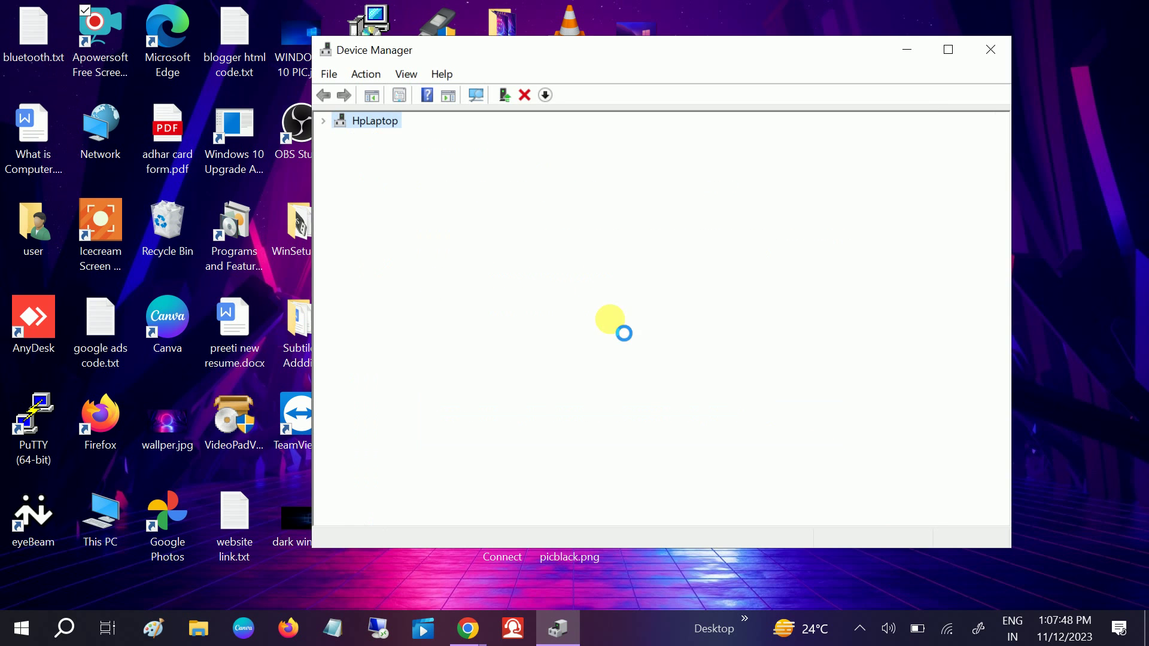
# Manually install the Intel(R) Wireless Bluetooth(R) driver from the computer's available drivers list.
pyautogui.rightClick(454, 252)
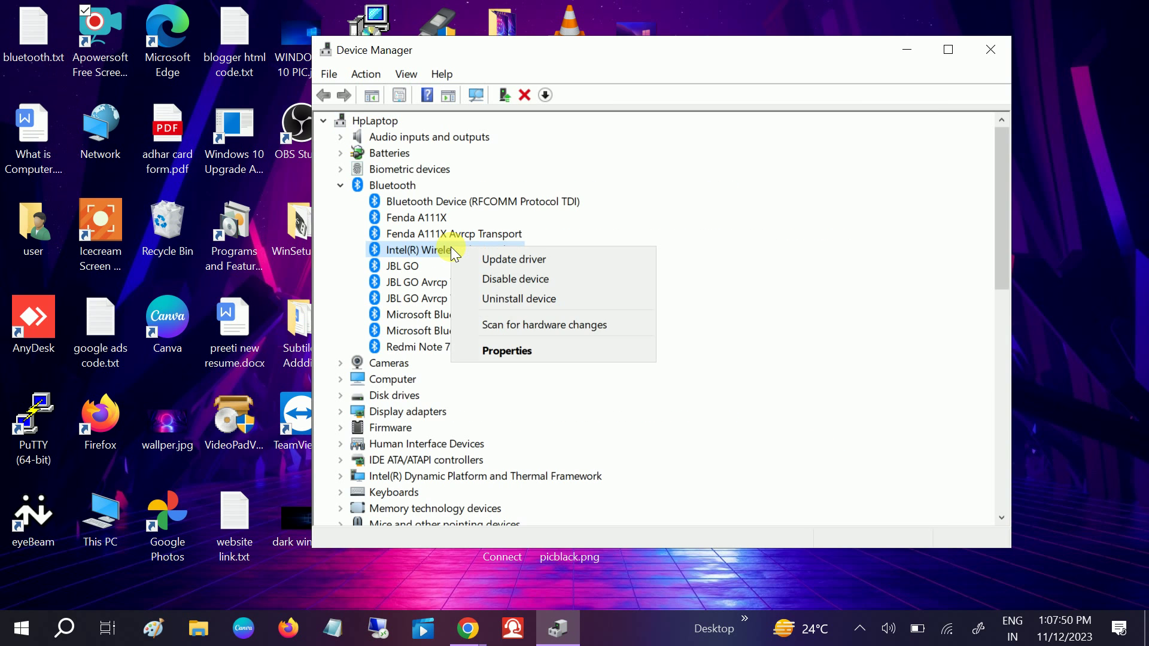
pyautogui.click(502, 256)
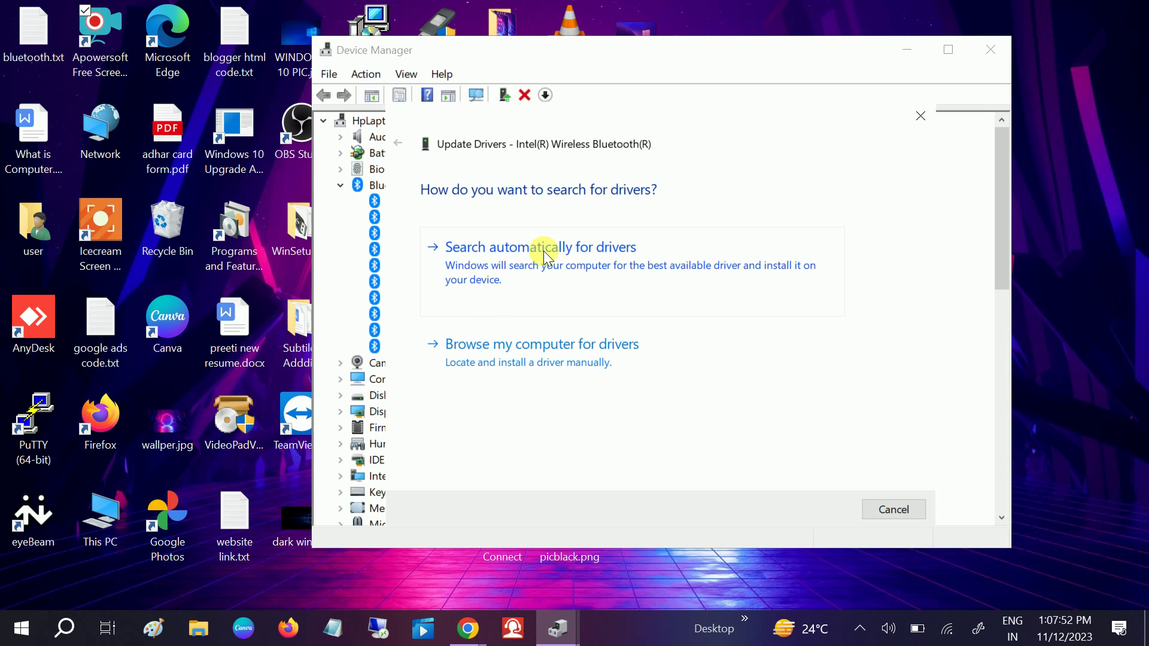
pyautogui.click(549, 345)
pyautogui.click(557, 377)
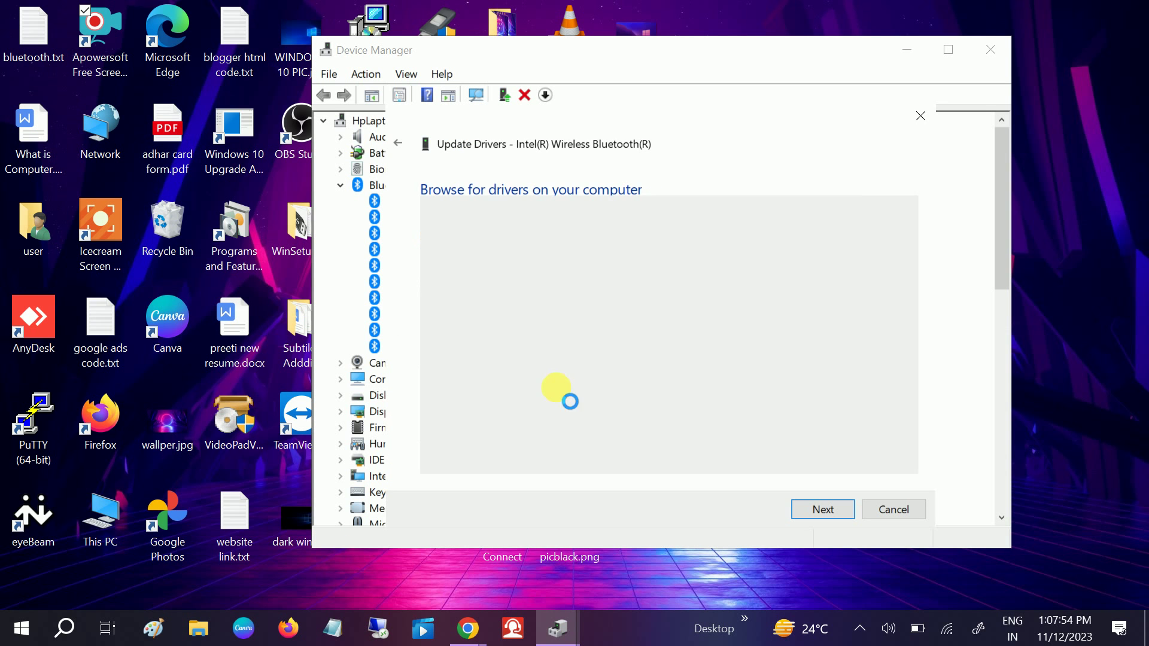
pyautogui.click(477, 364)
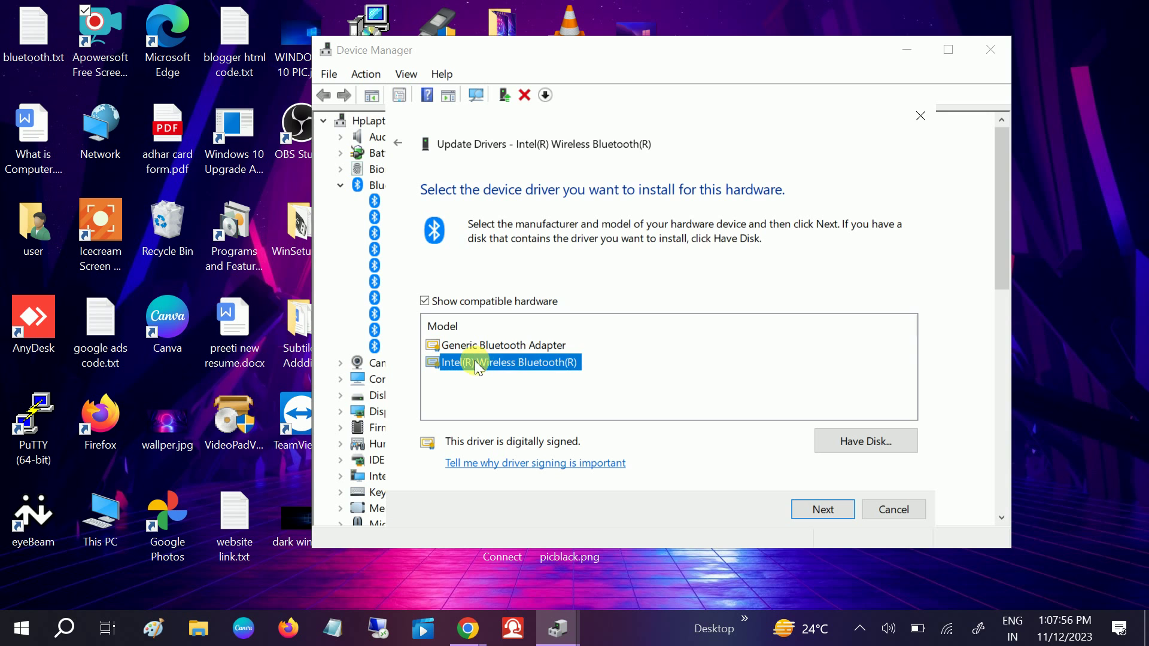
pyautogui.click(818, 508)
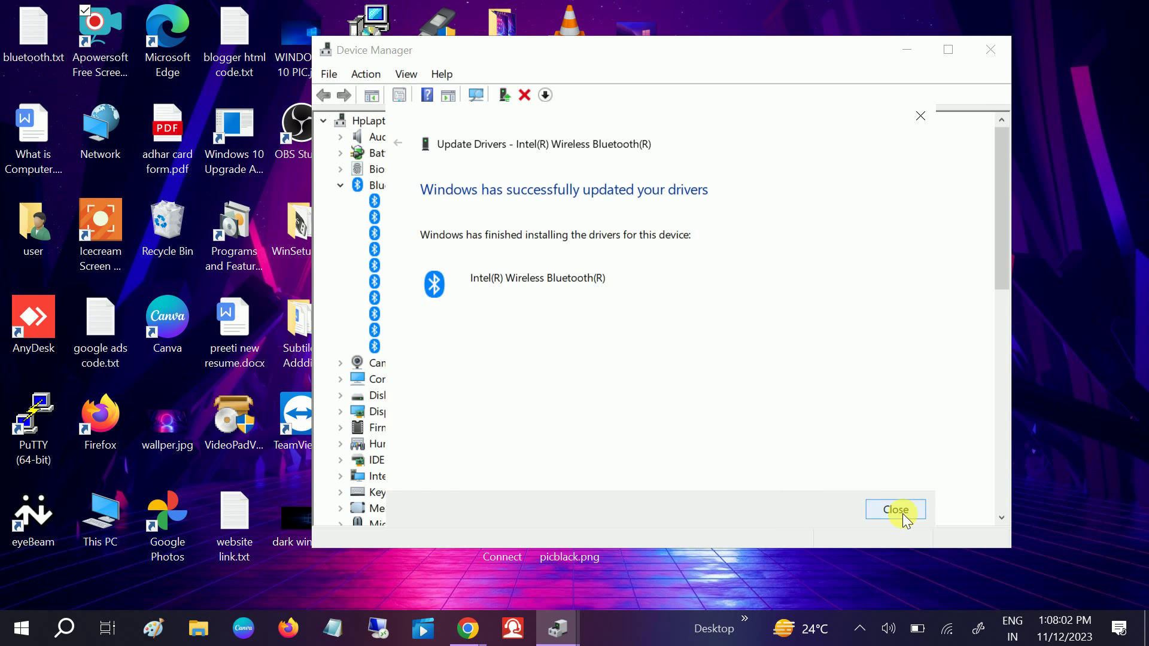
pyautogui.click(895, 510)
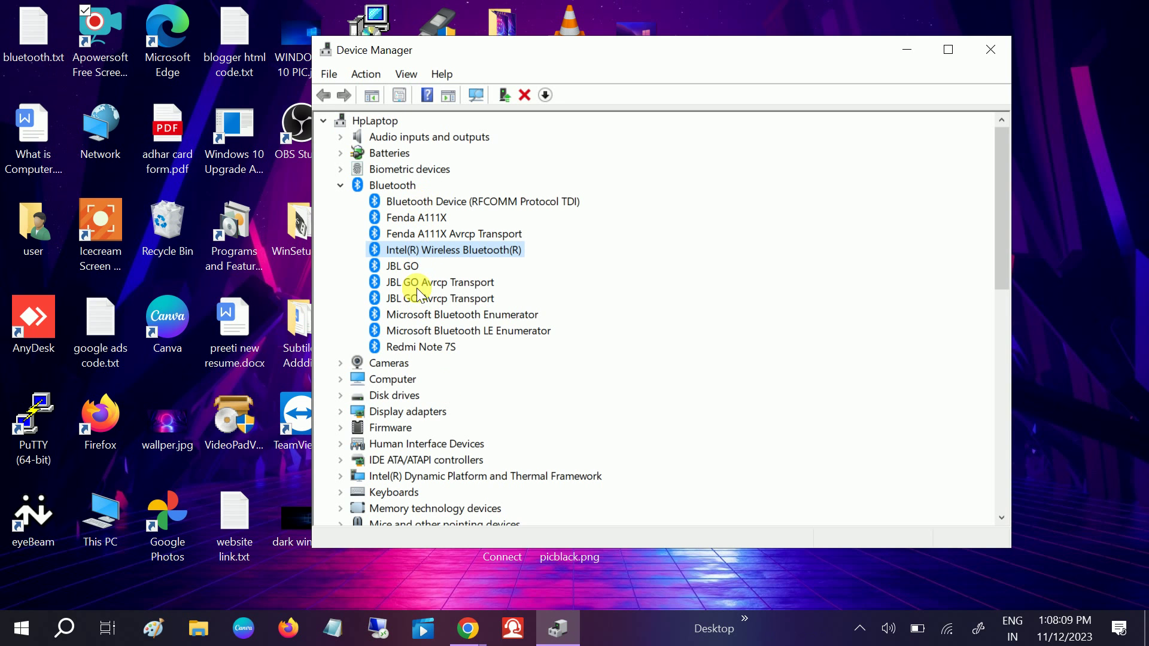
pyautogui.click(346, 184)
pyautogui.click(343, 189)
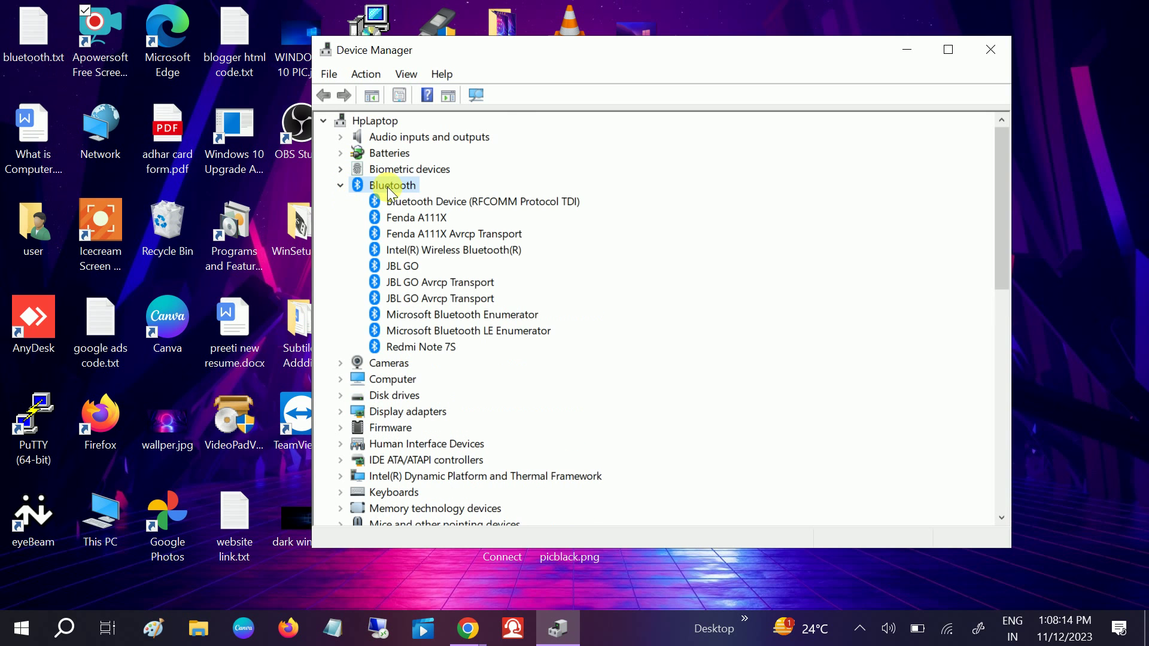
pyautogui.click(340, 184)
# Close Device Manager and search Chrome for an Intel Bluetooth driver for Windows 10 32-bit.
pyautogui.click(990, 49)
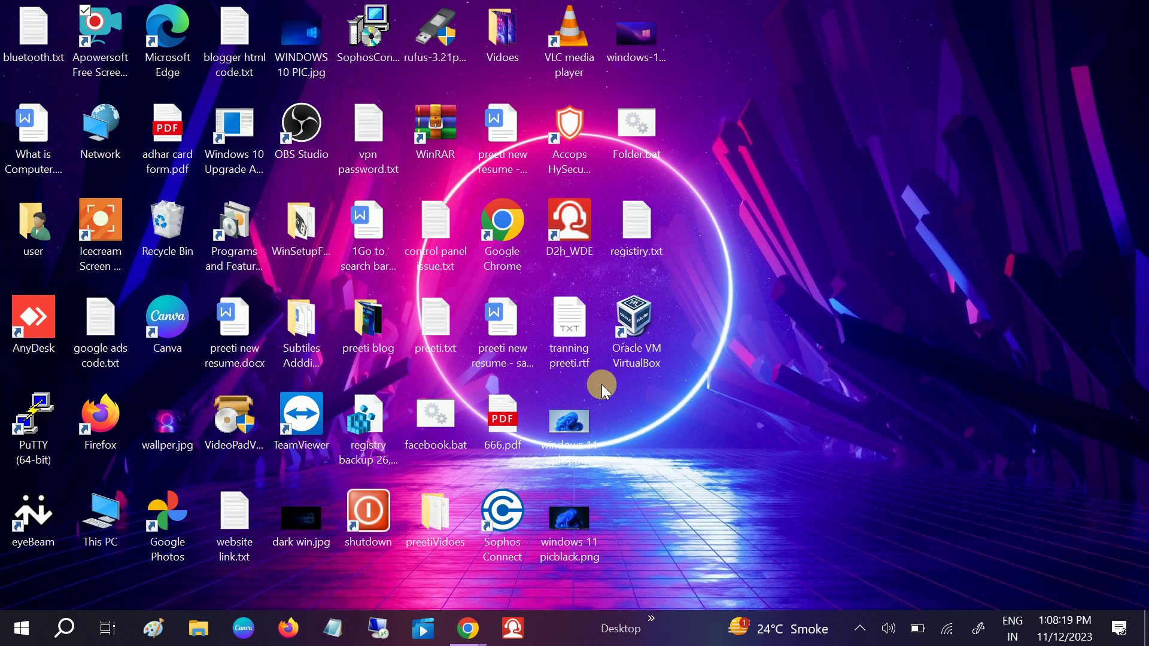
pyautogui.doubleClick(504, 236)
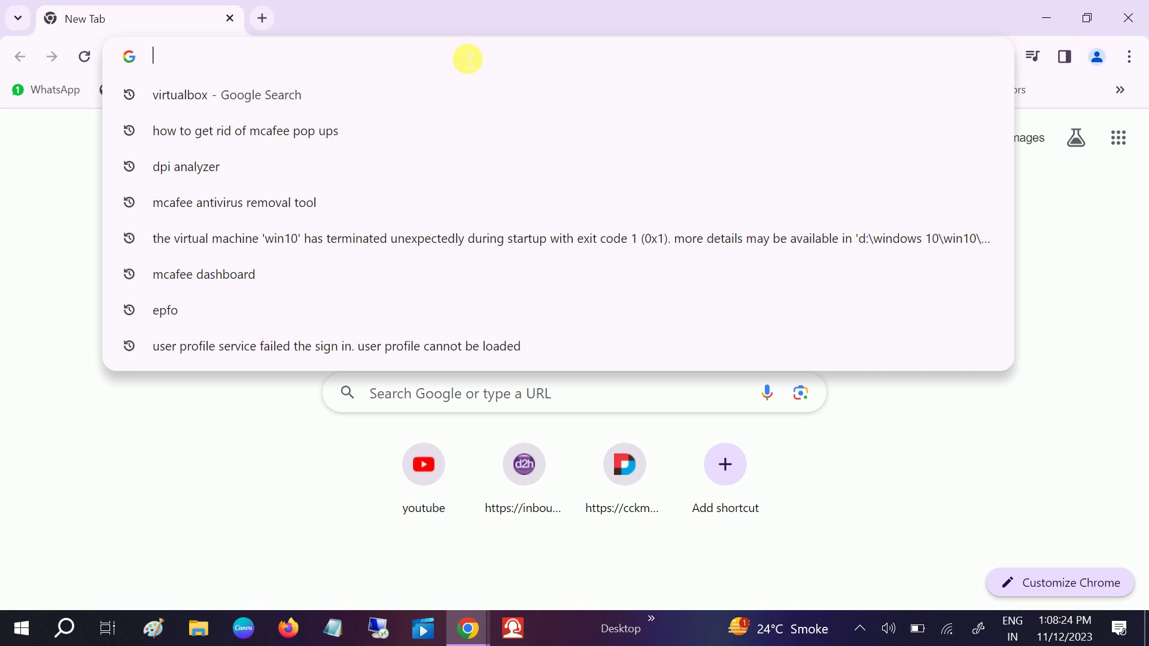
pyautogui.write('intle b')
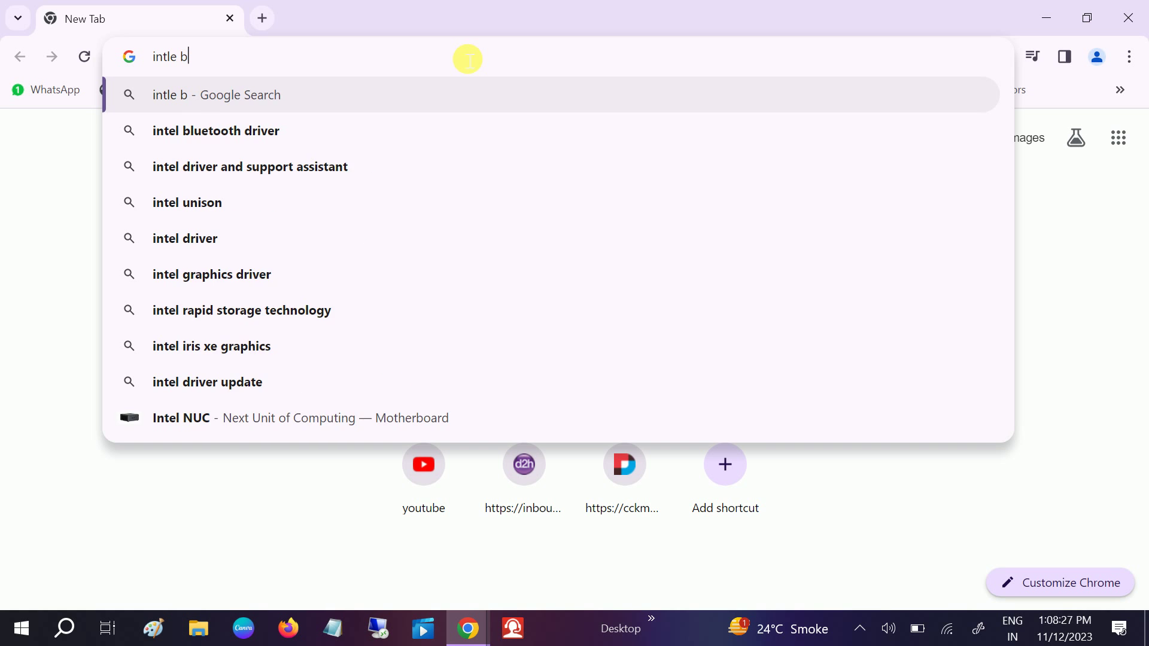
pyautogui.write('lue')
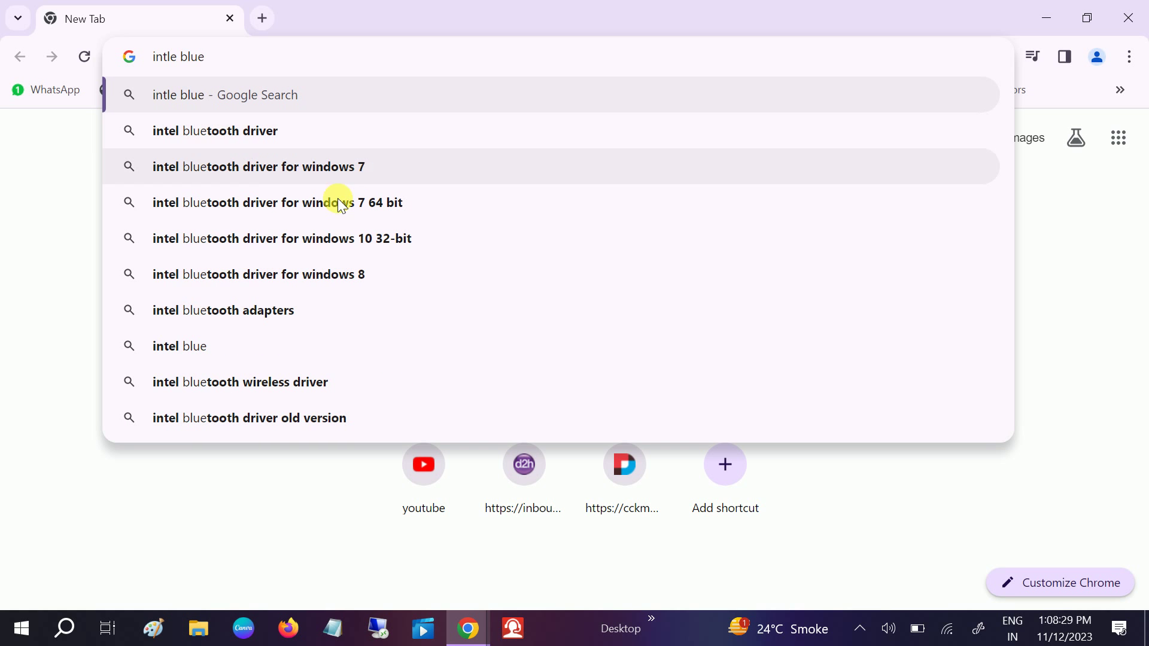
pyautogui.click(297, 251)
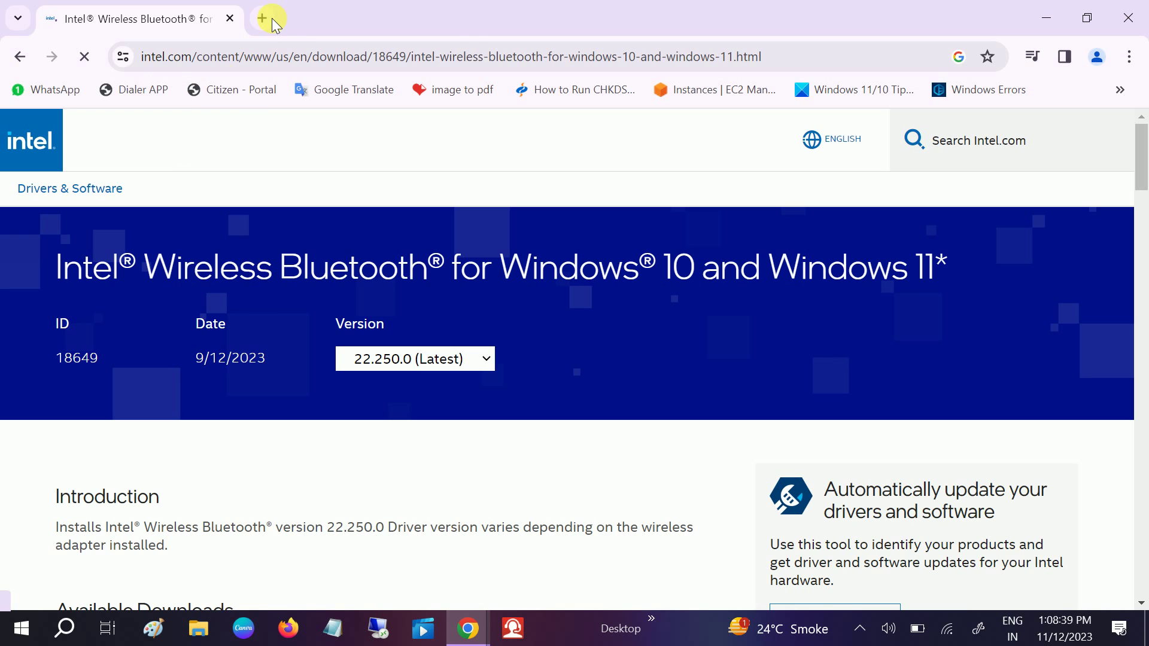
# Rerun the search as 'intel bluetooth driver for windows 10', dropping 32-bit, and return to Intel's page.
pyautogui.hotkey('ctrl', 't')
pyautogui.click(282, 62)
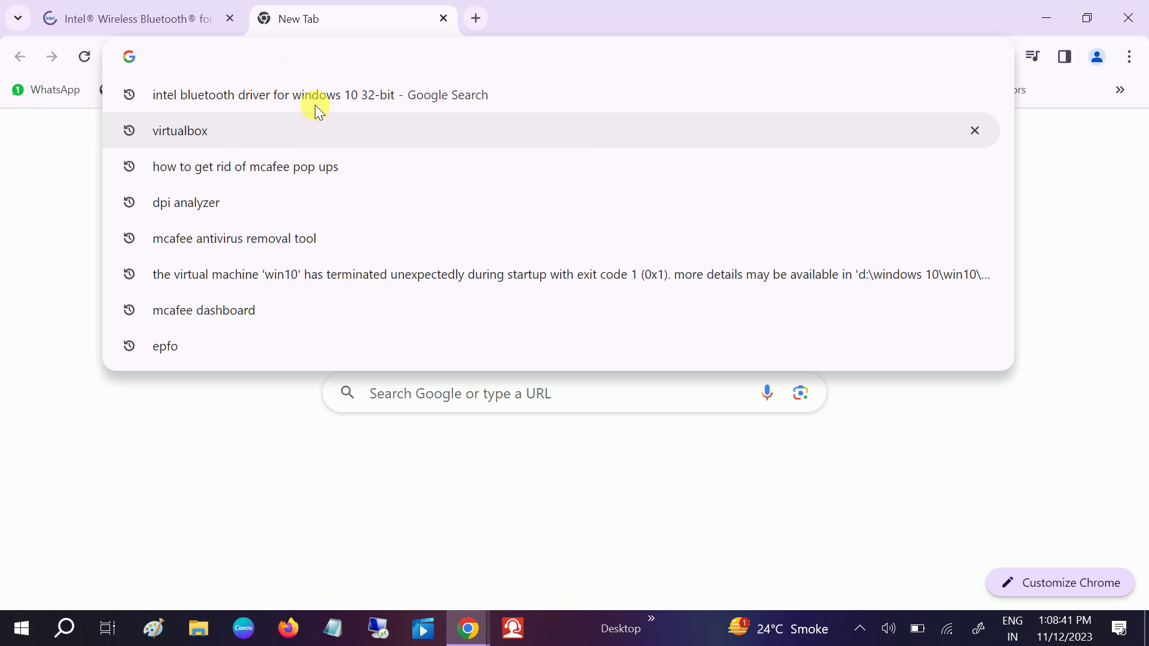
pyautogui.press('Down')
pyautogui.press('Return')
pyautogui.click(348, 67)
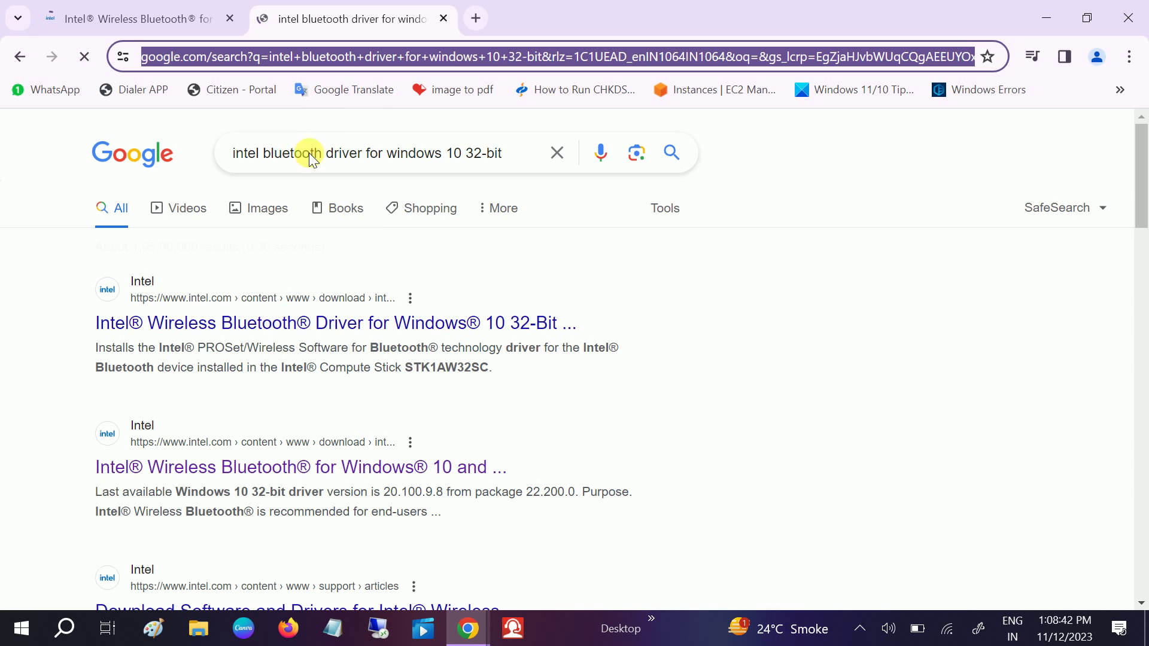
pyautogui.click(511, 157)
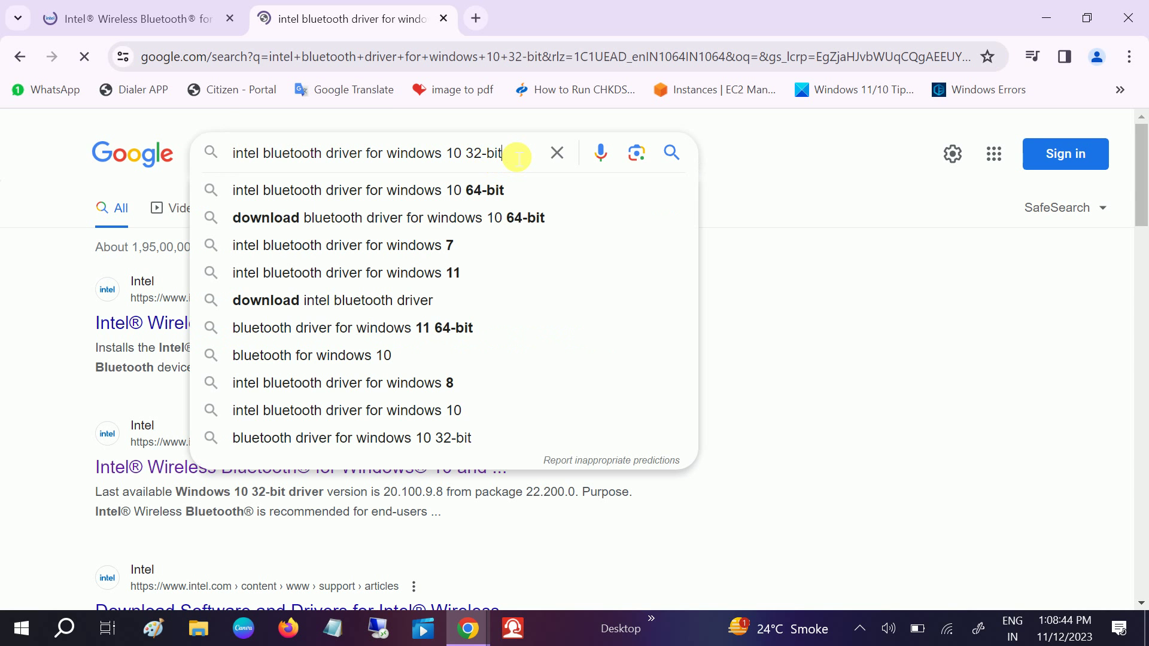
pyautogui.press('BackSpace')
pyautogui.press('BackSpace')
pyautogui.press('BackSpace')
pyautogui.press('BackSpace')
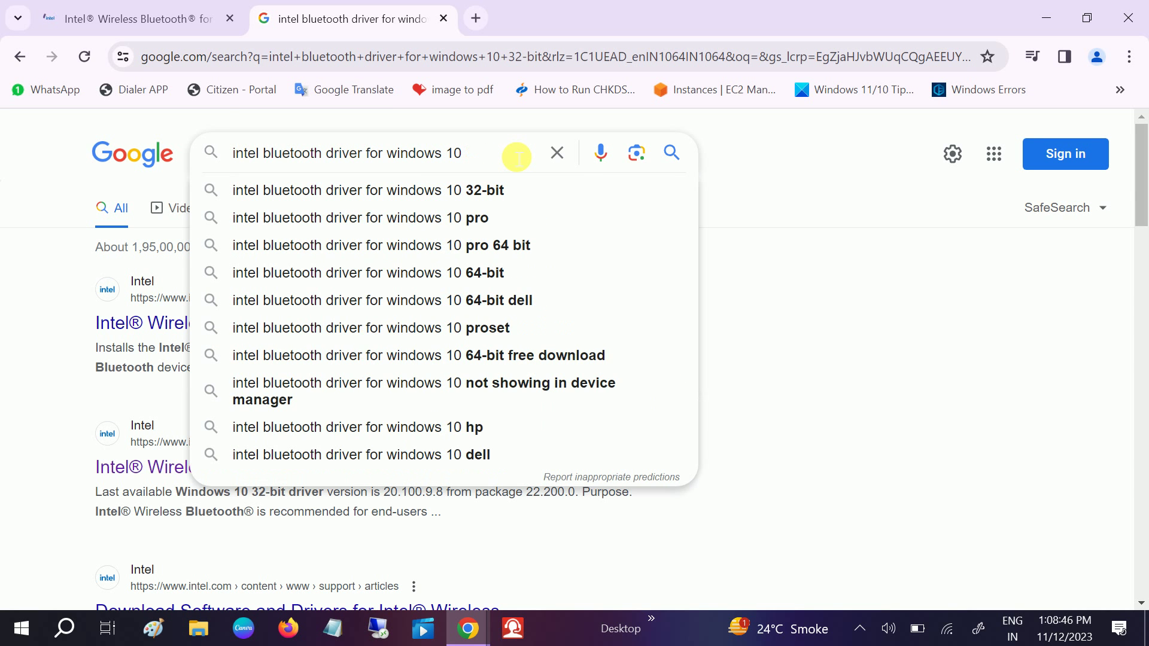
pyautogui.press('Return')
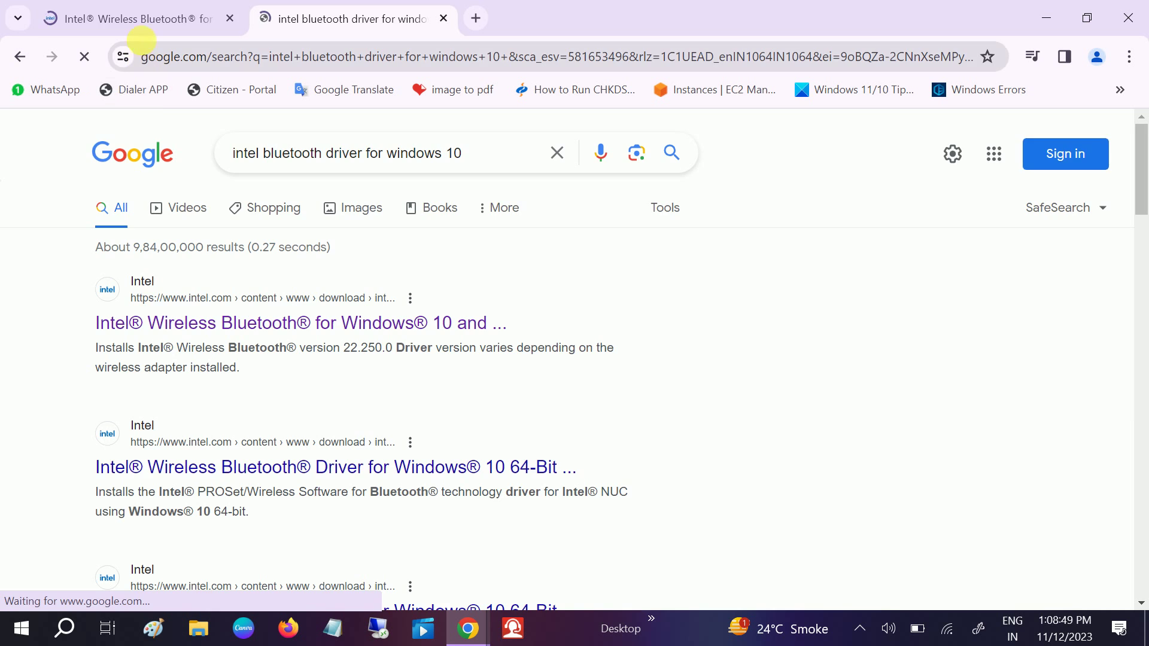
pyautogui.click(144, 20)
# Compare the 32-bit and 64-bit packages under Available Downloads, noting the 22.250.0 64-bit installer.
pyautogui.scroll(-1, 406, 267)
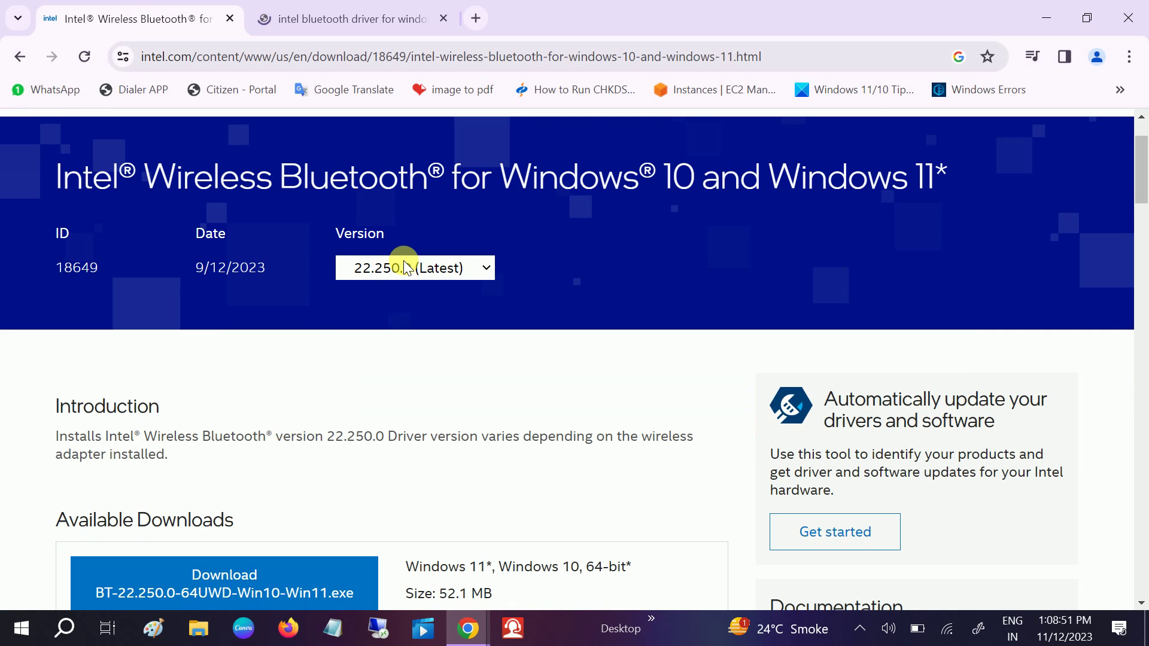
pyautogui.scroll(-3, 406, 267)
pyautogui.scroll(3, 404, 311)
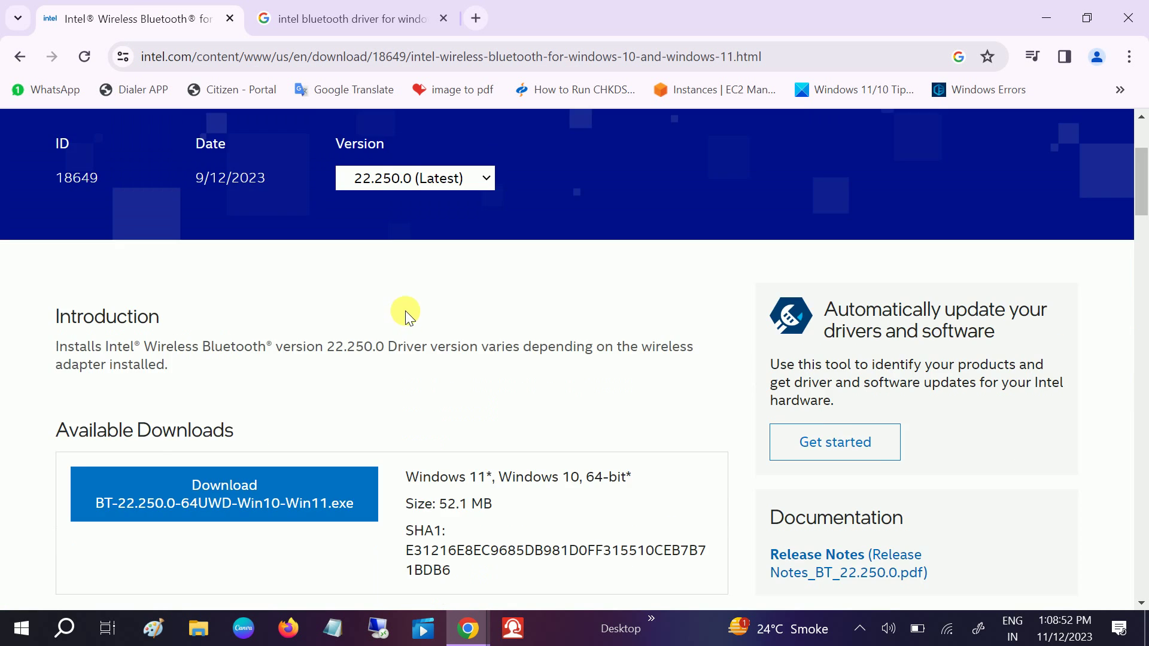
pyautogui.scroll(-4, 187, 419)
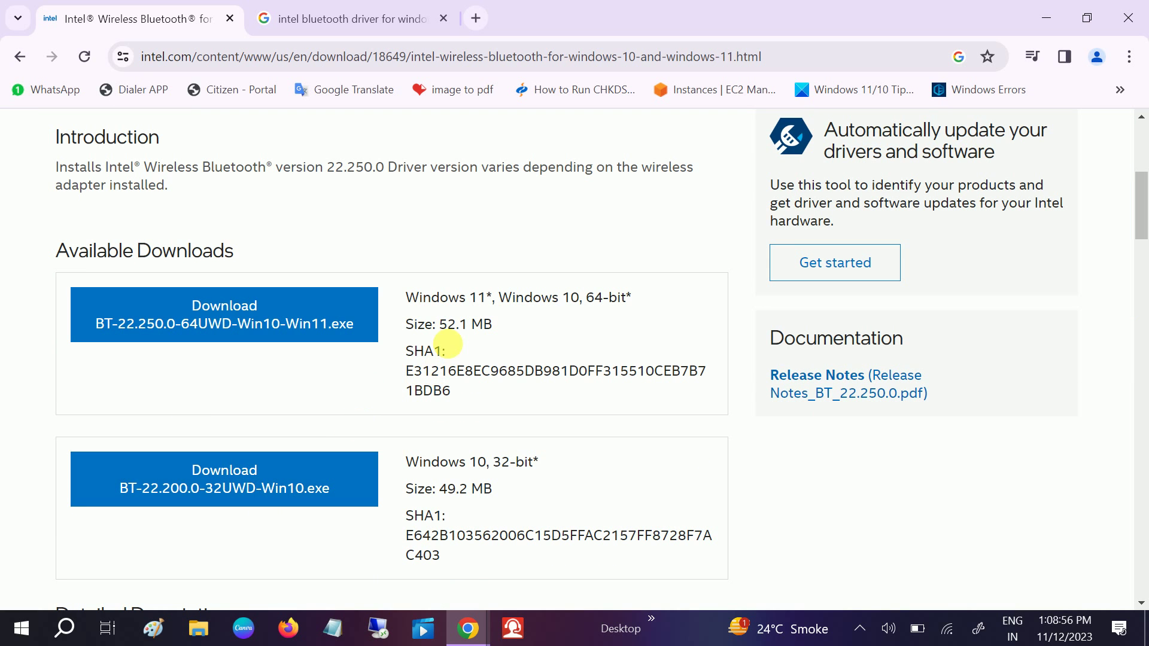
pyautogui.moveTo(491, 463); pyautogui.dragTo(533, 463)
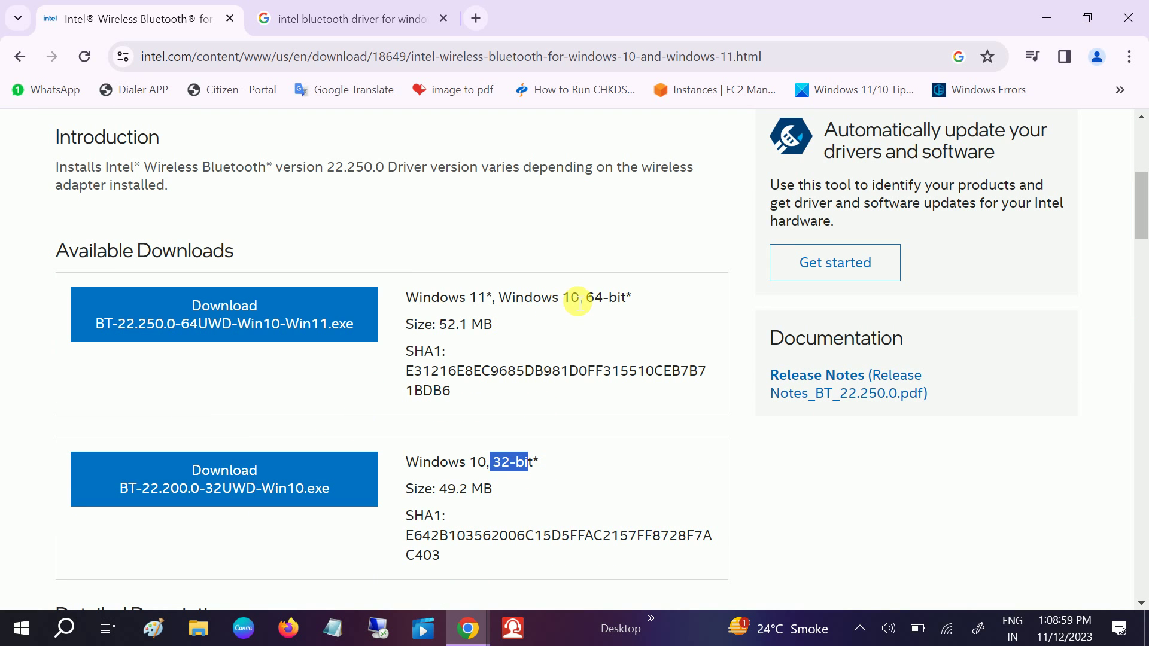
pyautogui.moveTo(570, 297); pyautogui.dragTo(628, 298)
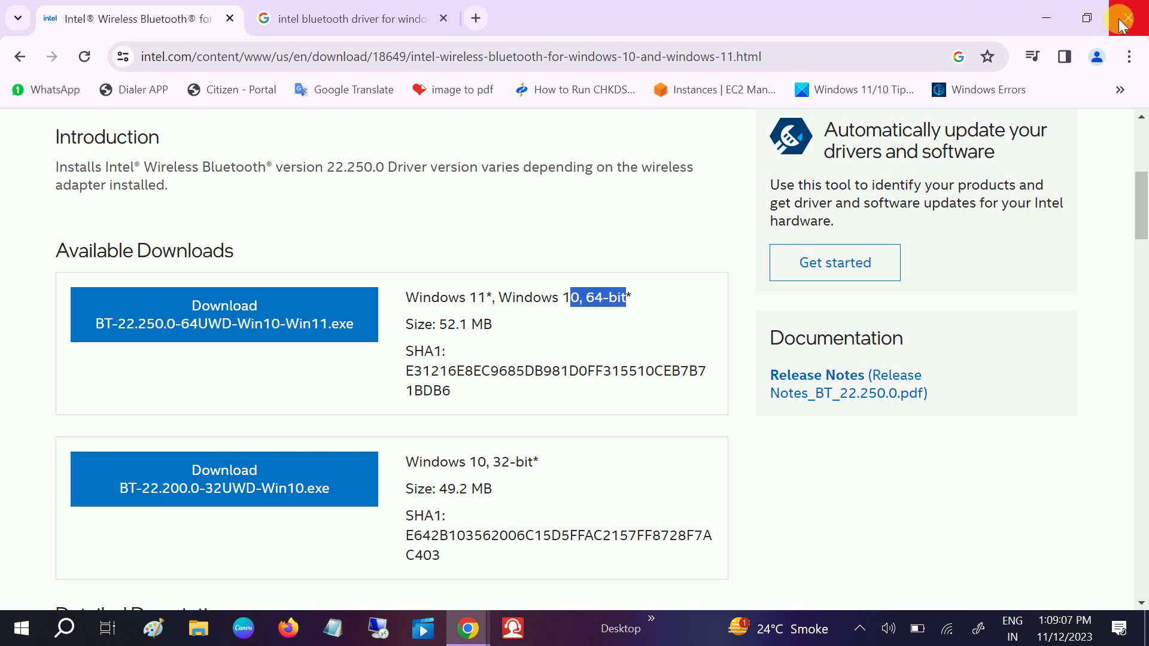
pyautogui.click(1057, 27)
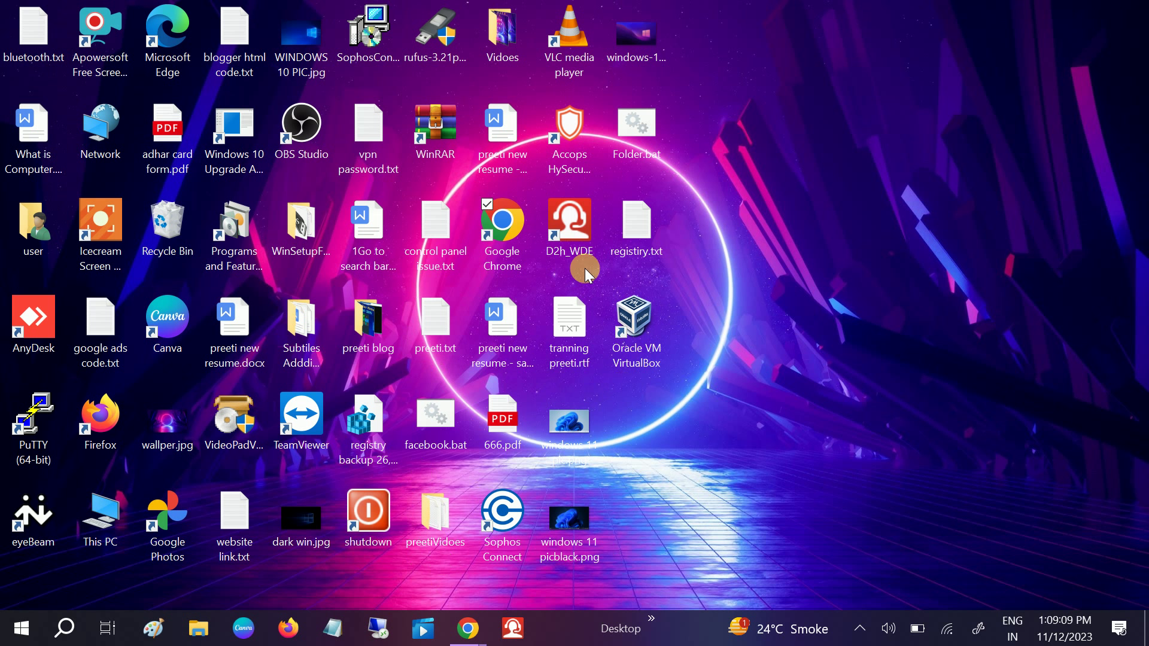
# In a maximized Chrome window, search 'lenovo driver' and open Lenovo's Drivers & Software page.
pyautogui.doubleClick(496, 223)
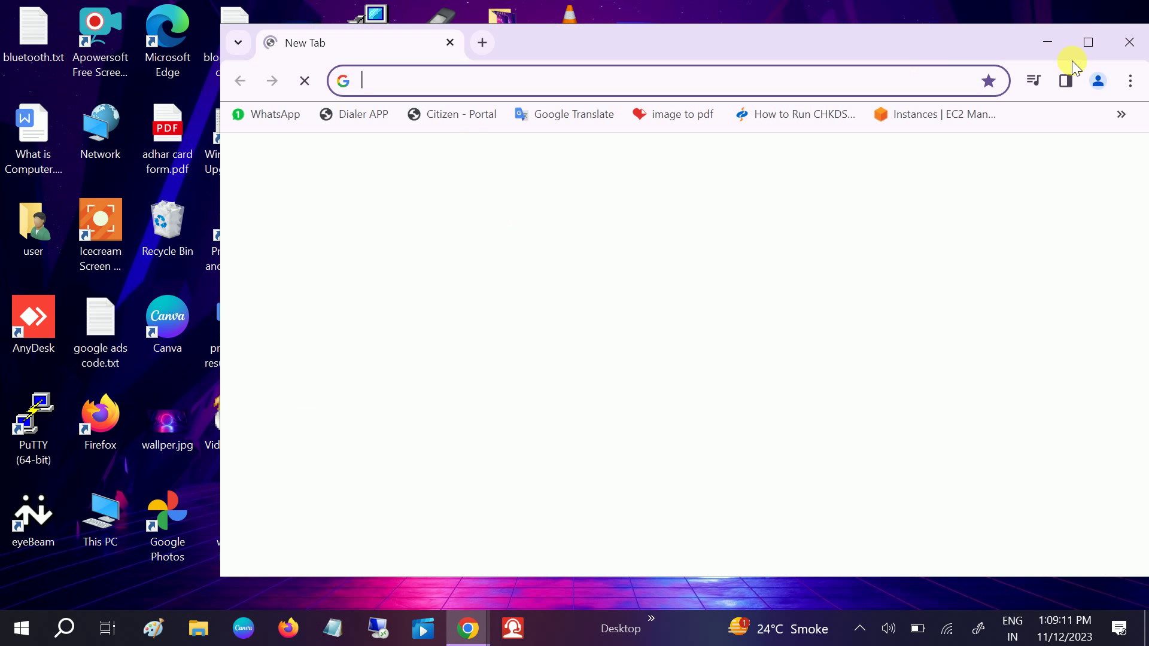
pyautogui.click(1088, 42)
pyautogui.click(404, 67)
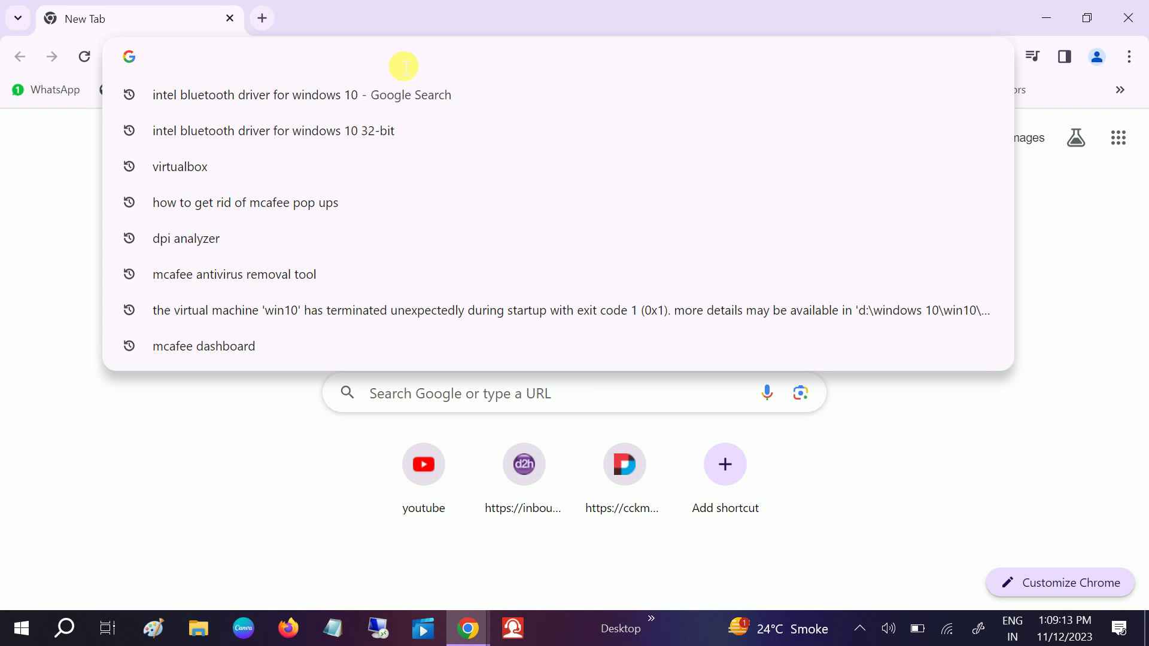
pyautogui.write('len')
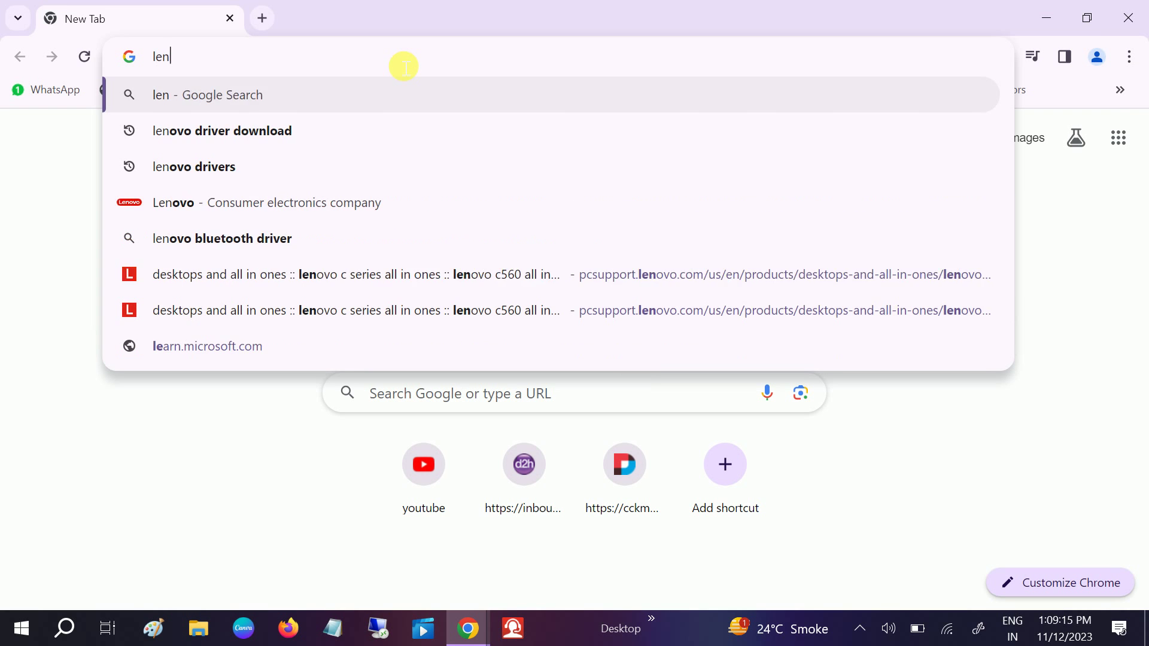
pyautogui.write('ovo diver')
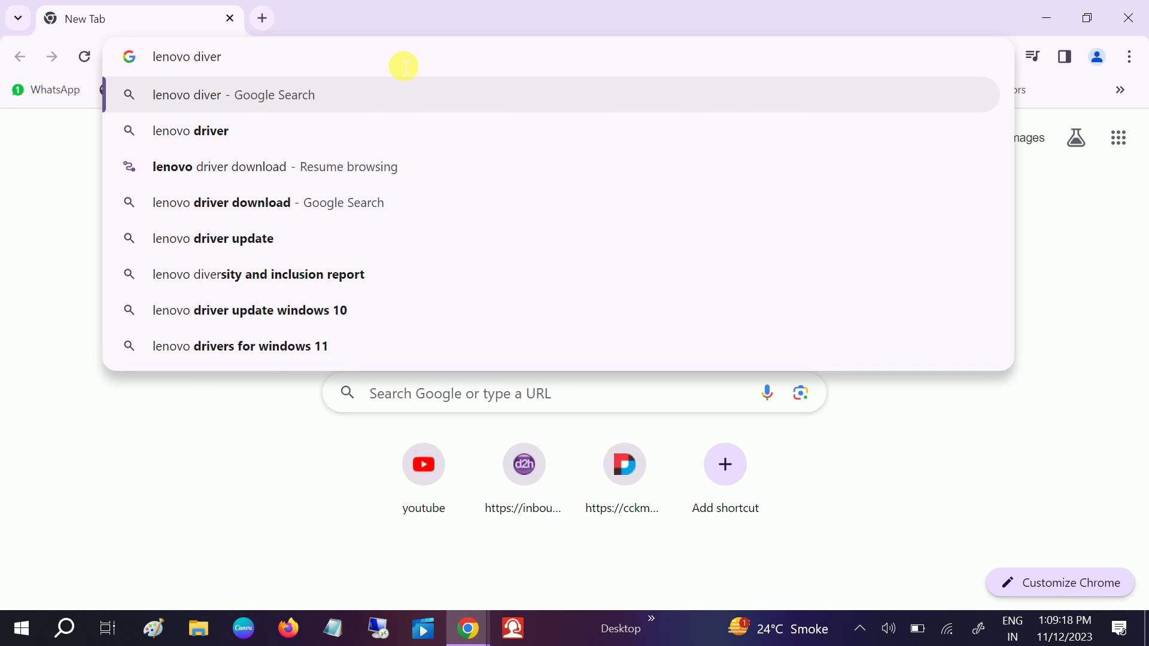
pyautogui.press('Return')
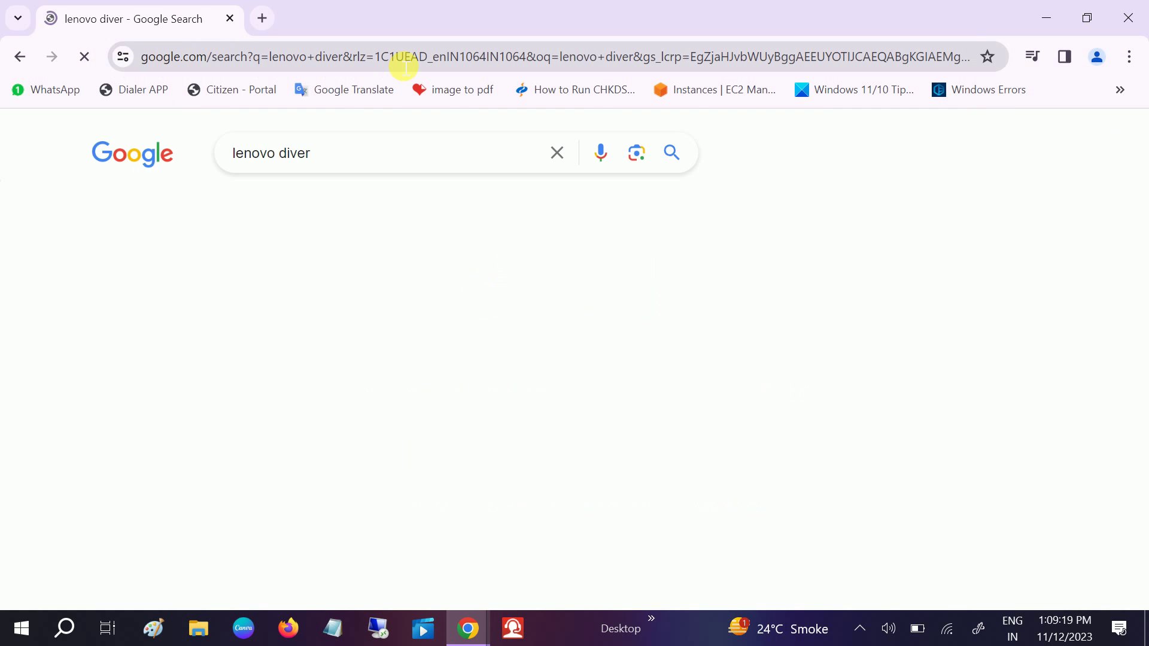
pyautogui.scroll(-3, 166, 394)
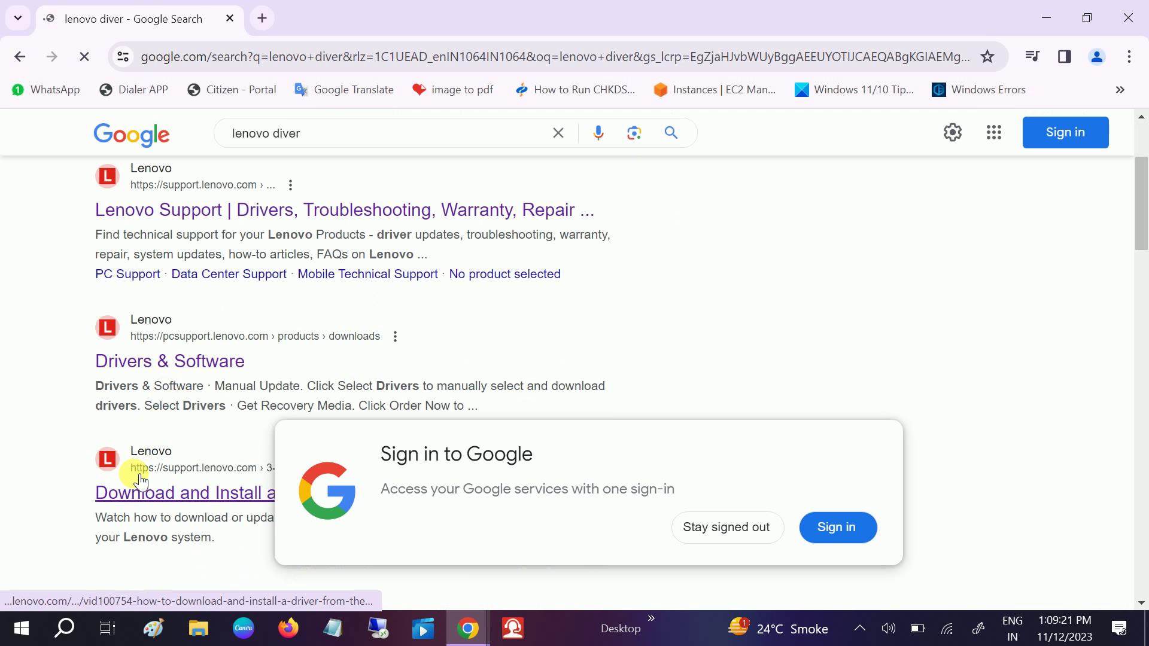
pyautogui.click(166, 372)
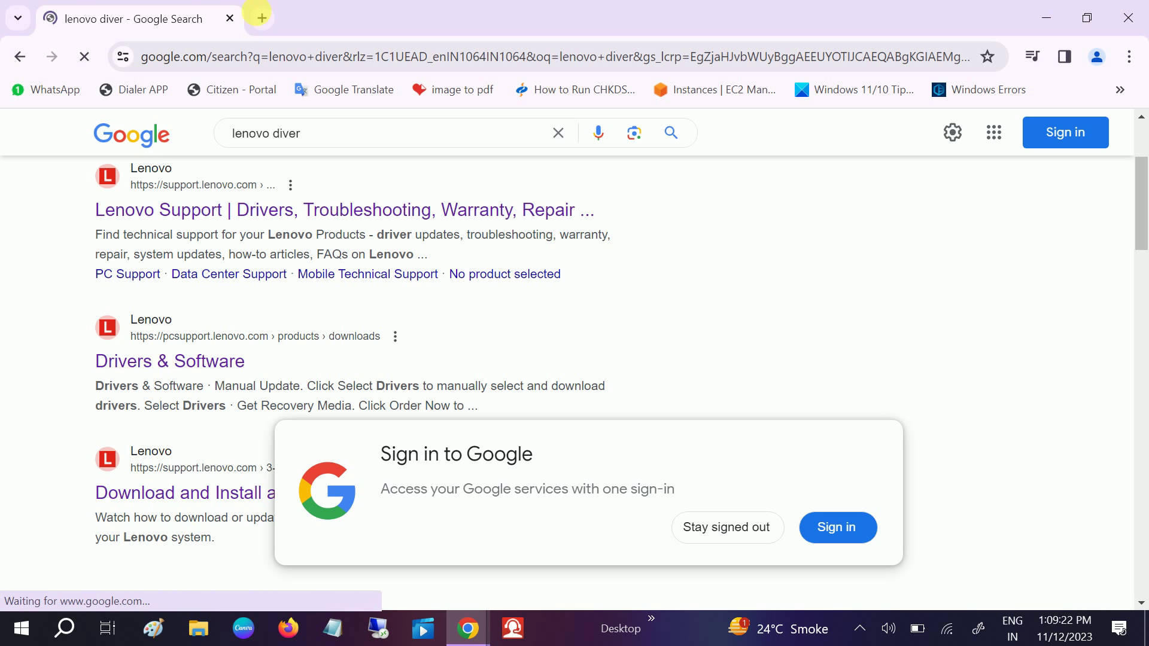
# In a new tab, search 'hp driver download' and open HP's official Software and Drivers page.
pyautogui.click(266, 16)
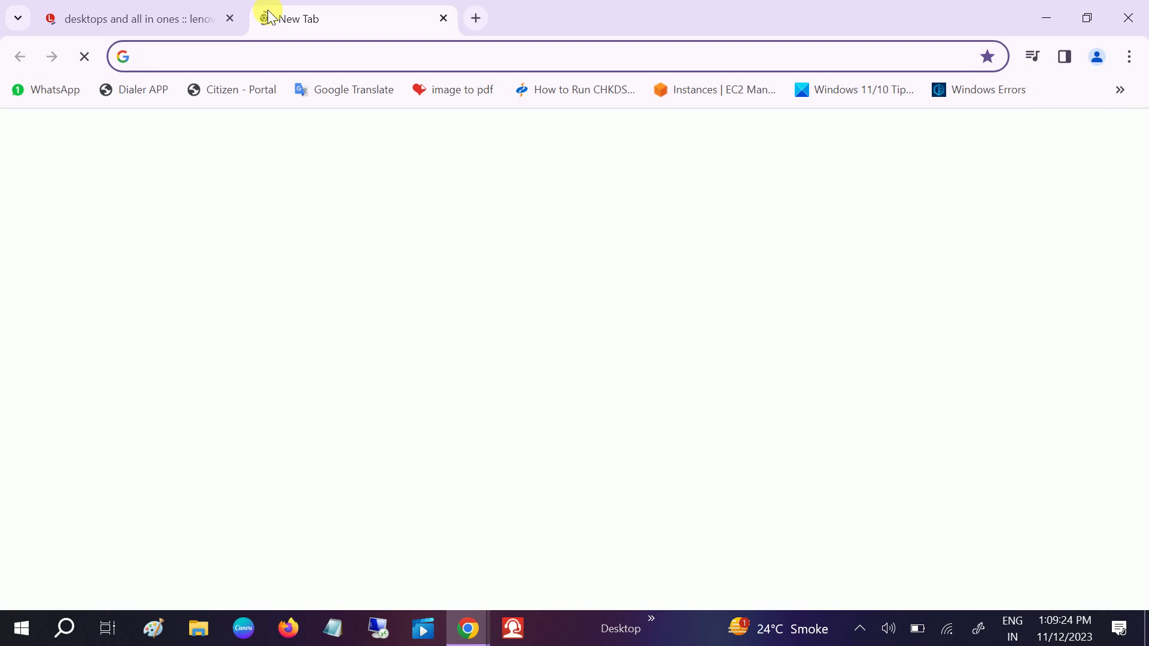
pyautogui.write('hp l')
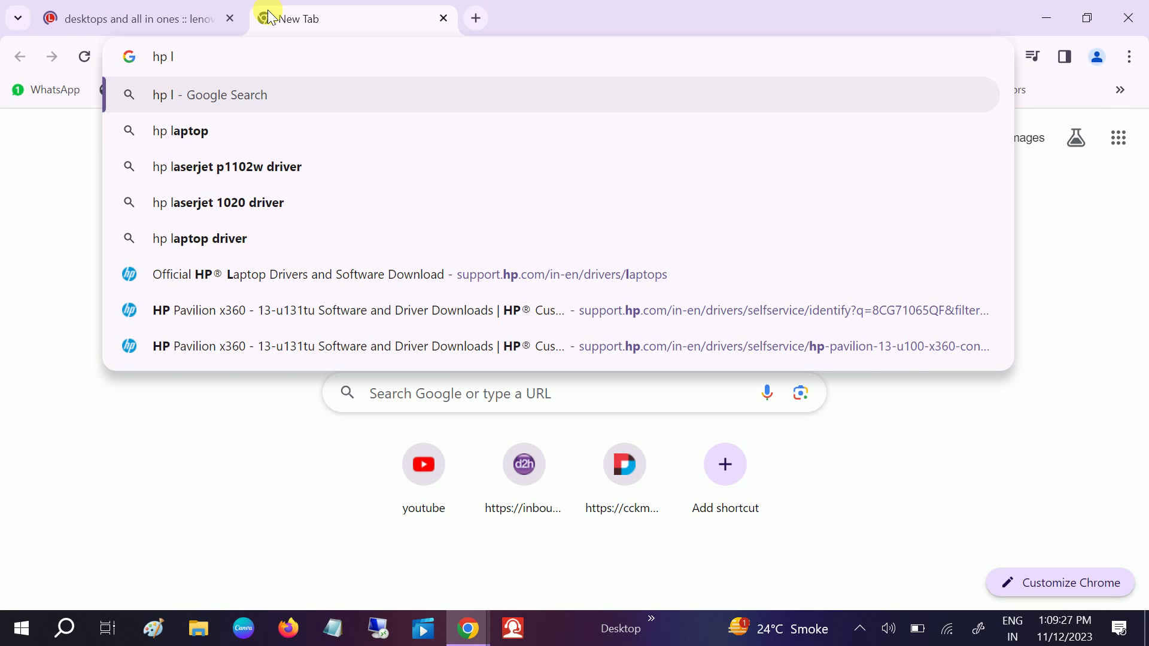
pyautogui.press('BackSpace')
pyautogui.write('driver ')
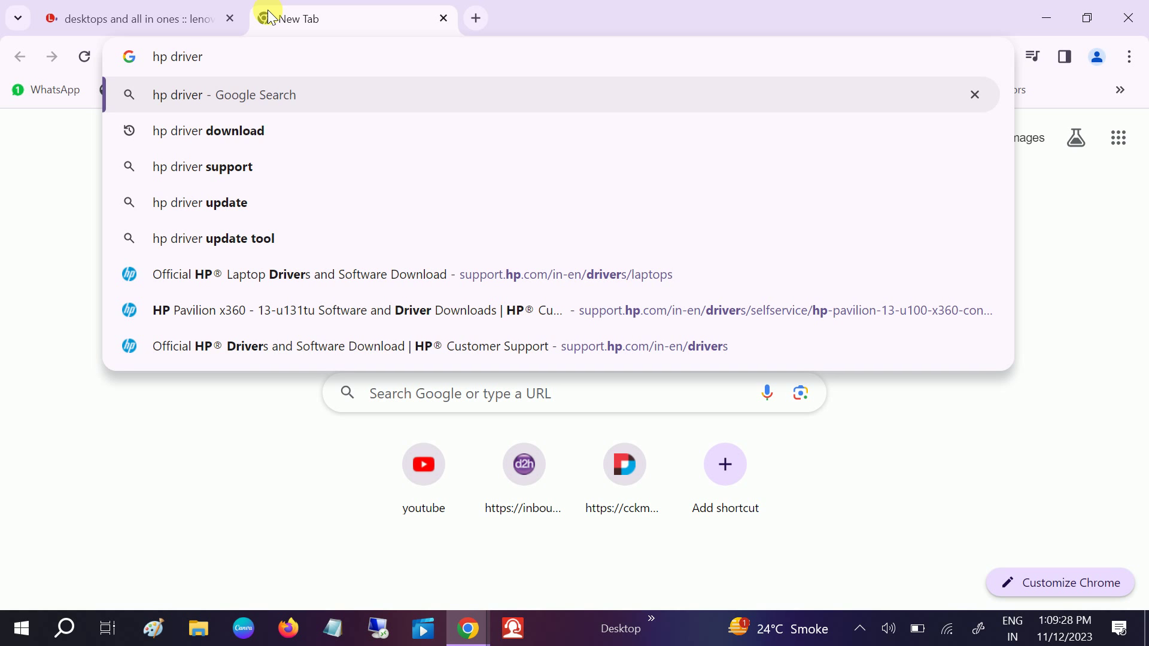
pyautogui.write('d')
pyautogui.press('Return')
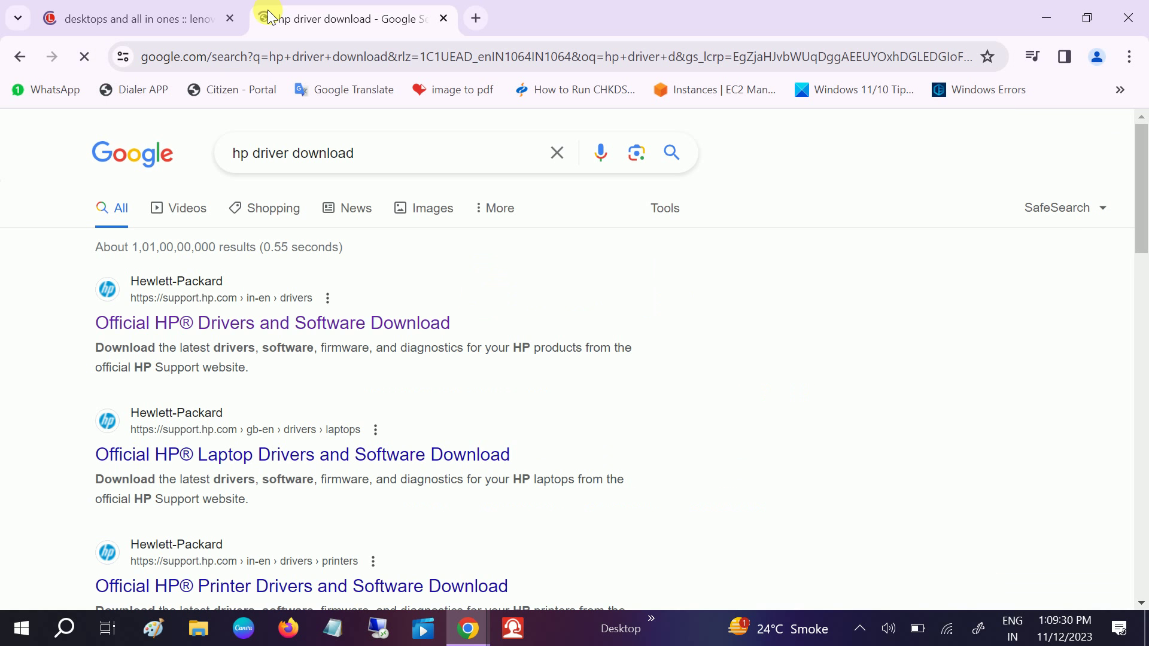
pyautogui.click(251, 342)
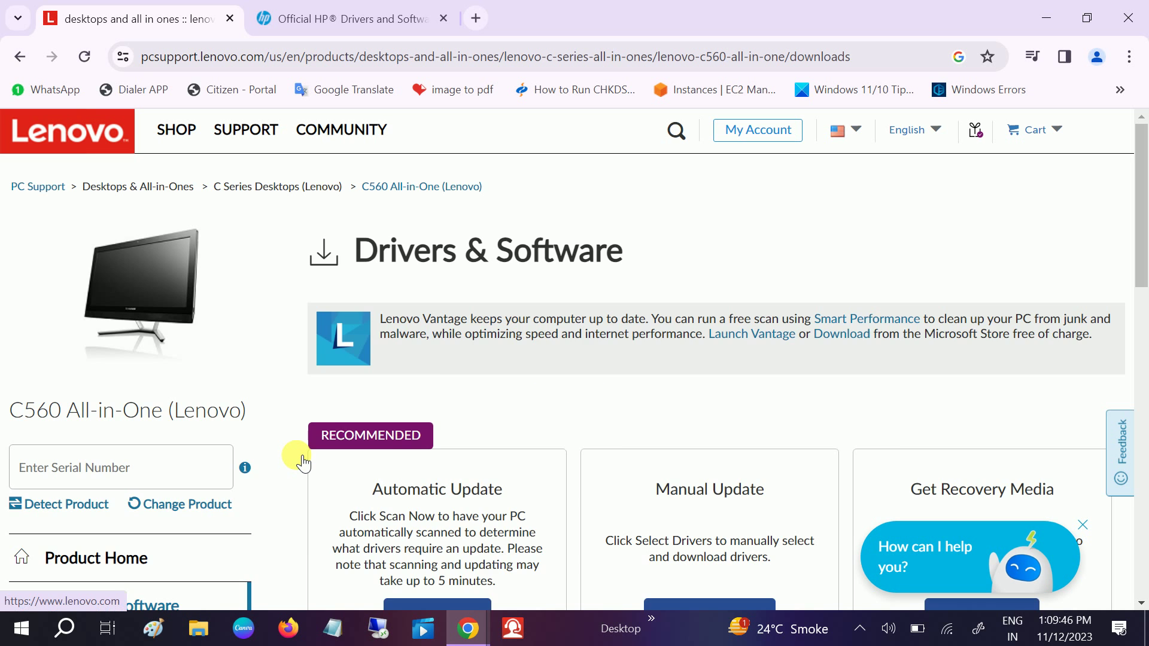
# Scroll down to the Lenovo Serial Number box, select it, then bring up Windows search.
pyautogui.scroll(-1, 304, 464)
pyautogui.scroll(-1, 304, 463)
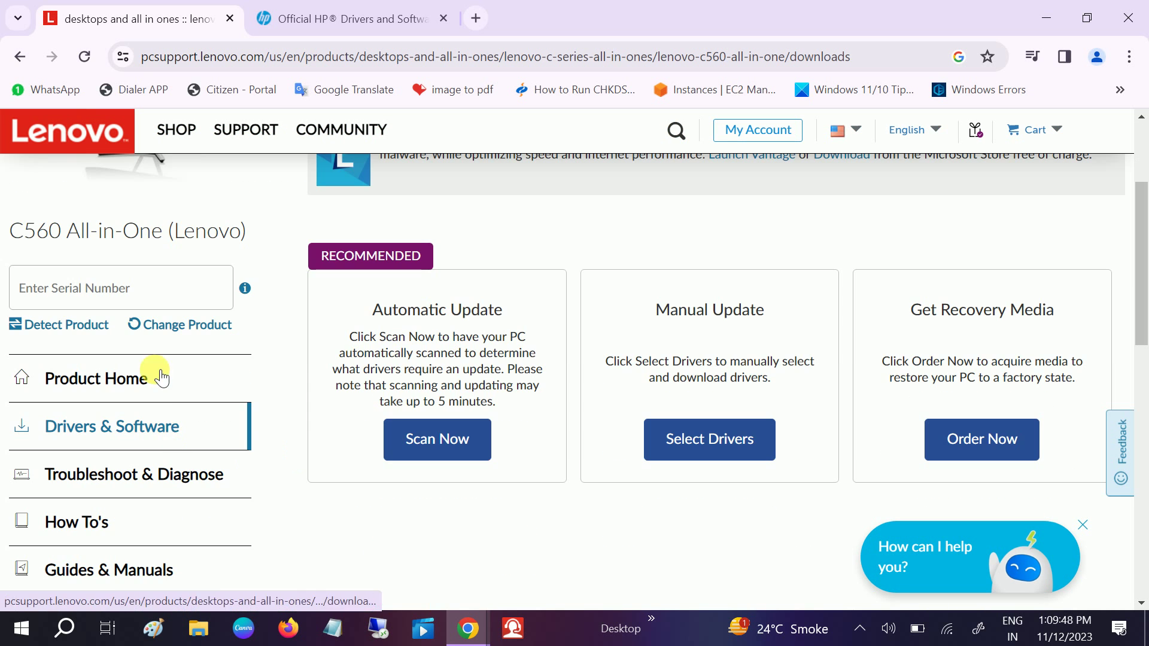
pyautogui.click(119, 298)
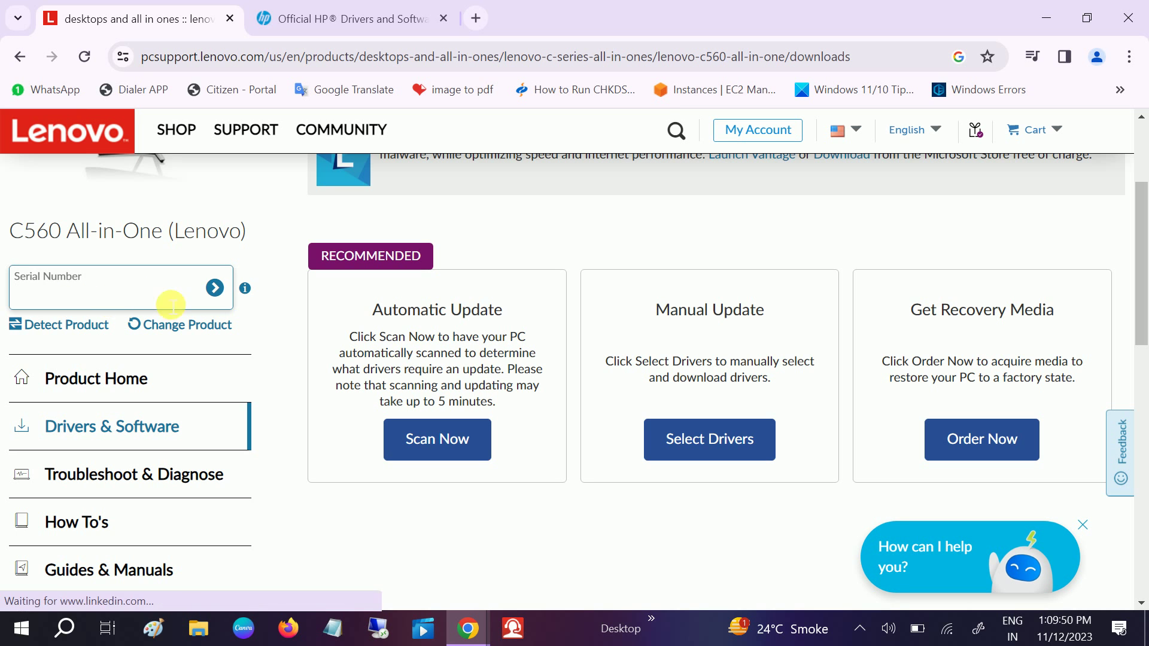
pyautogui.click(62, 632)
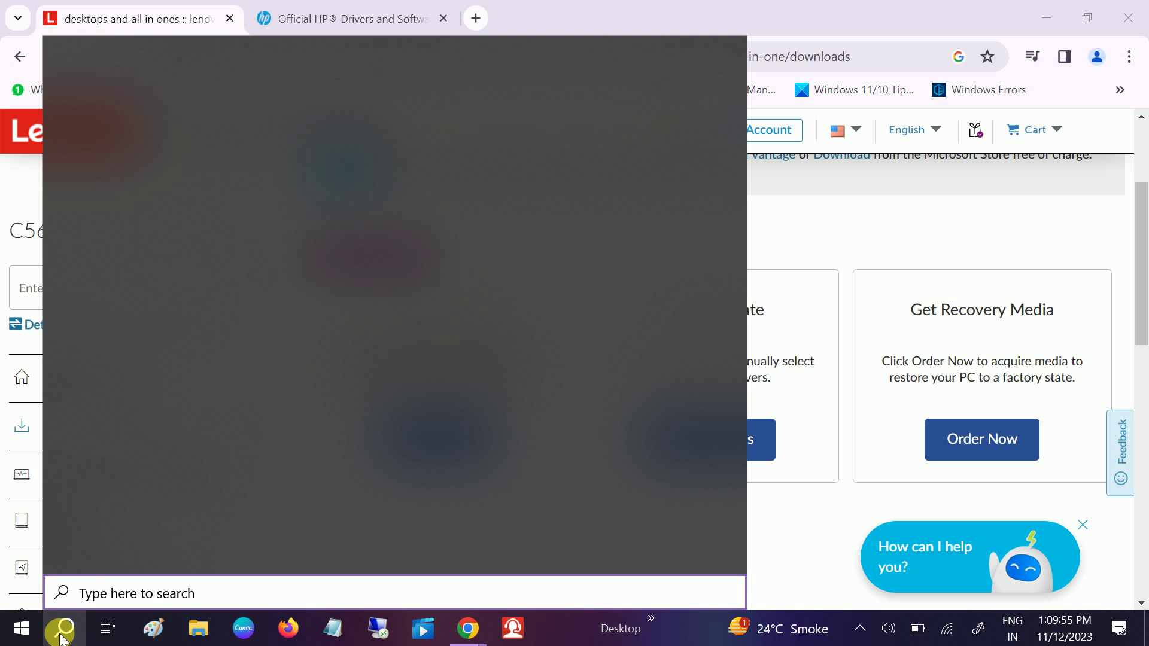
# Launch Command Prompt as administrator from the 'cm' search results.
pyautogui.write('cmd')
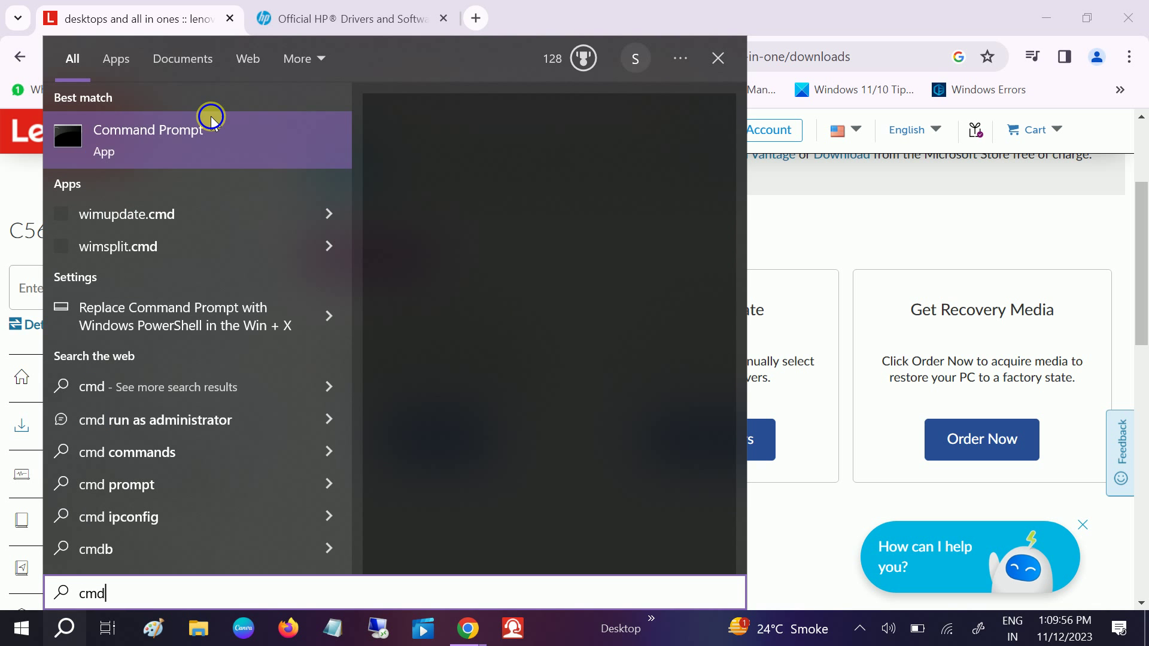
pyautogui.rightClick(210, 114)
pyautogui.press('Escape')
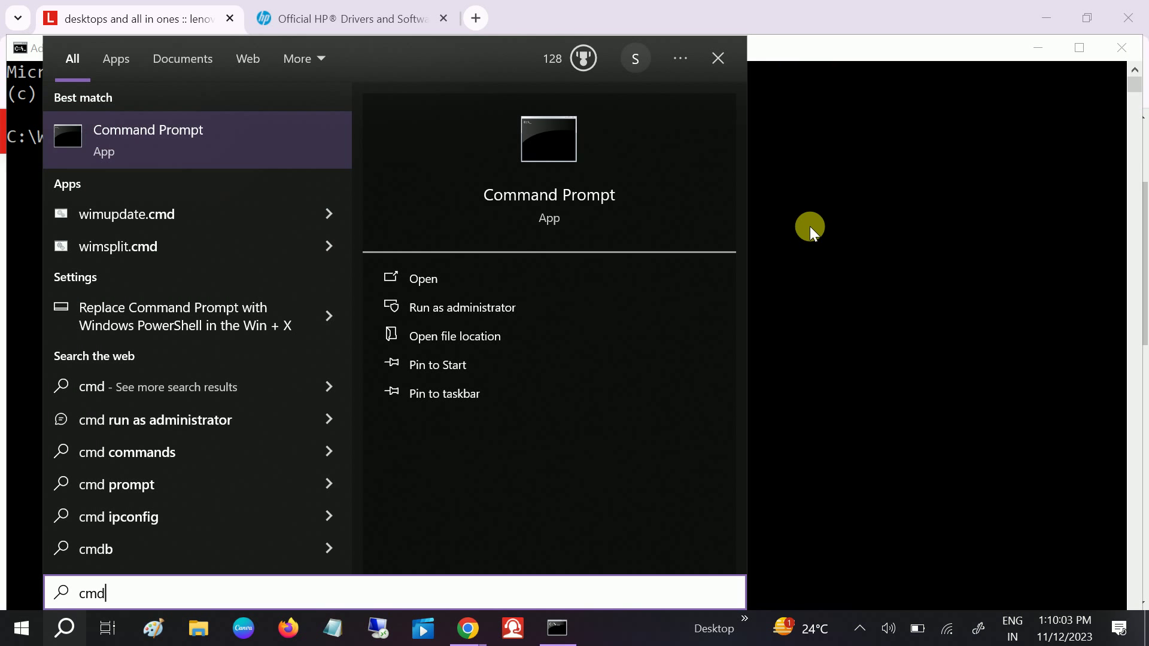
pyautogui.click(810, 229)
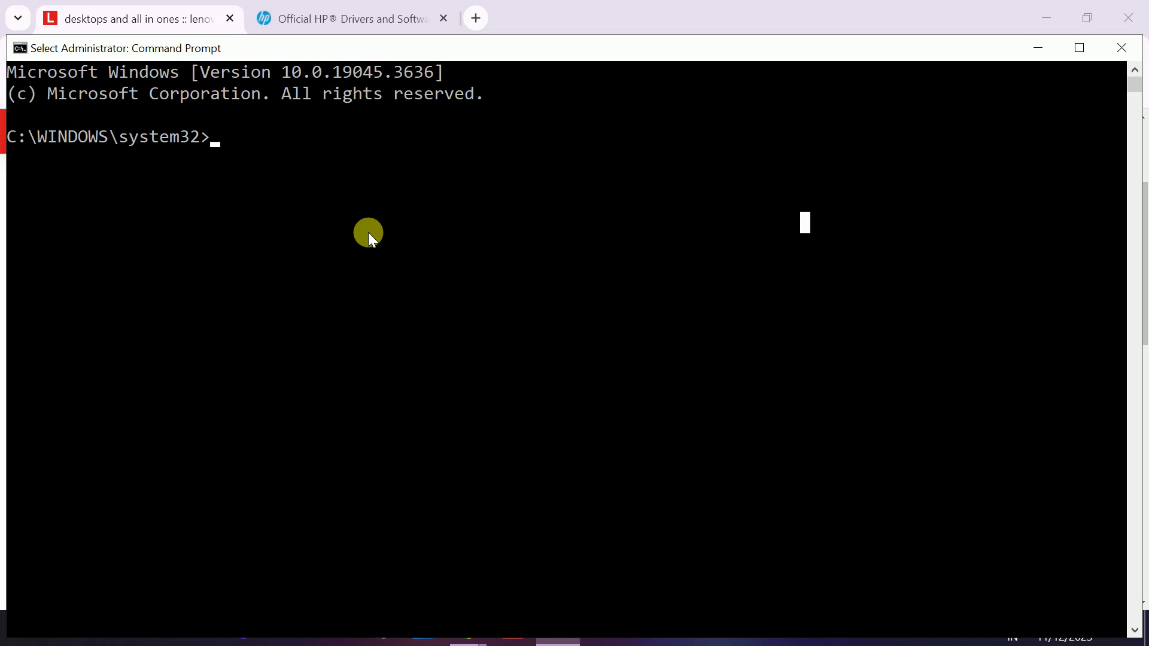
# Enter 'wmic bios get serialnumber', copy the word 'wmic', and minimize the window.
pyautogui.write('c b')
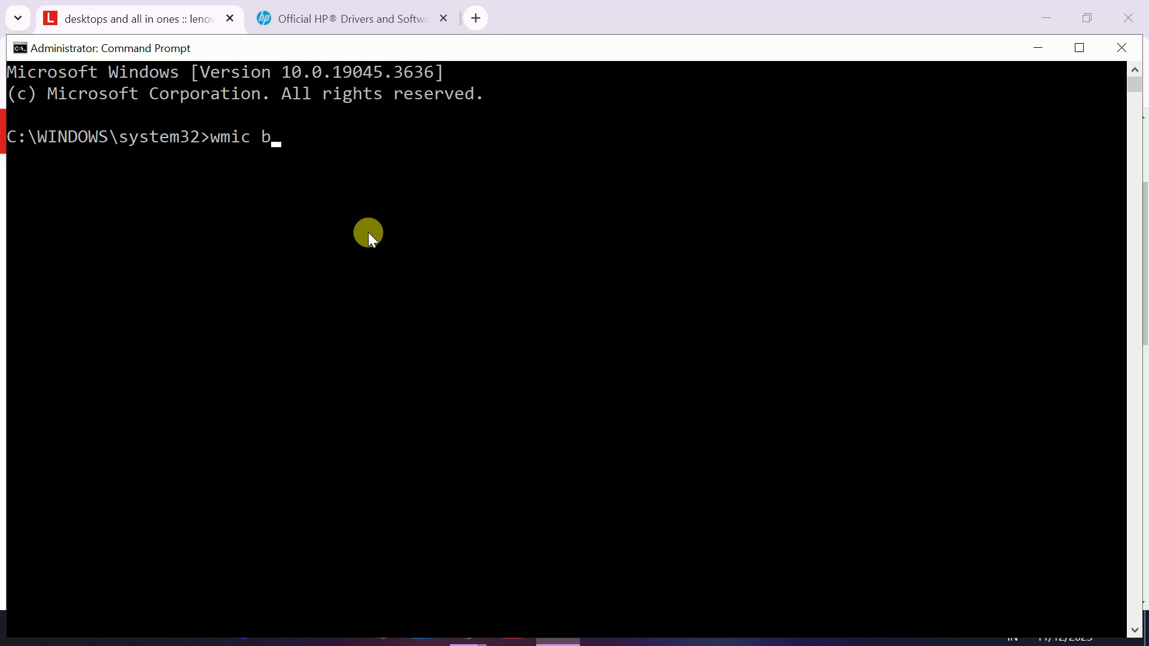
pyautogui.write('ios get seri')
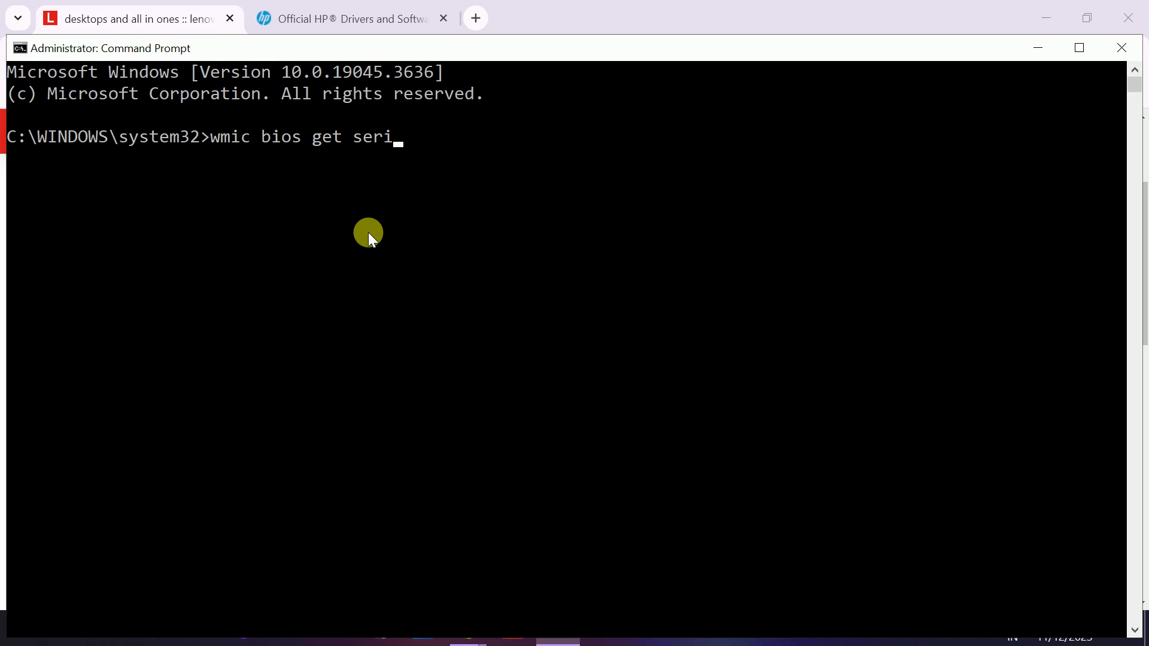
pyautogui.write('alnumber')
pyautogui.moveTo(250, 136); pyautogui.dragTo(206, 134)
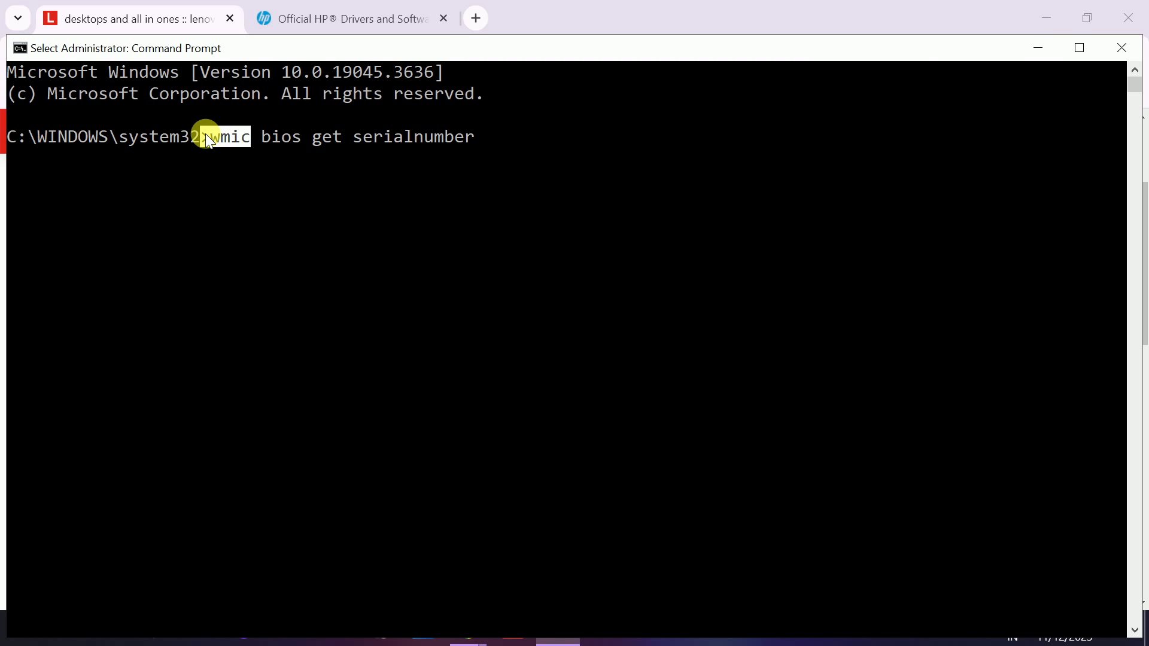
pyautogui.click(206, 134)
pyautogui.click(1038, 47)
# Paste the copied text into the Serial Number box and show the C560 driver category tiles.
pyautogui.click(98, 293)
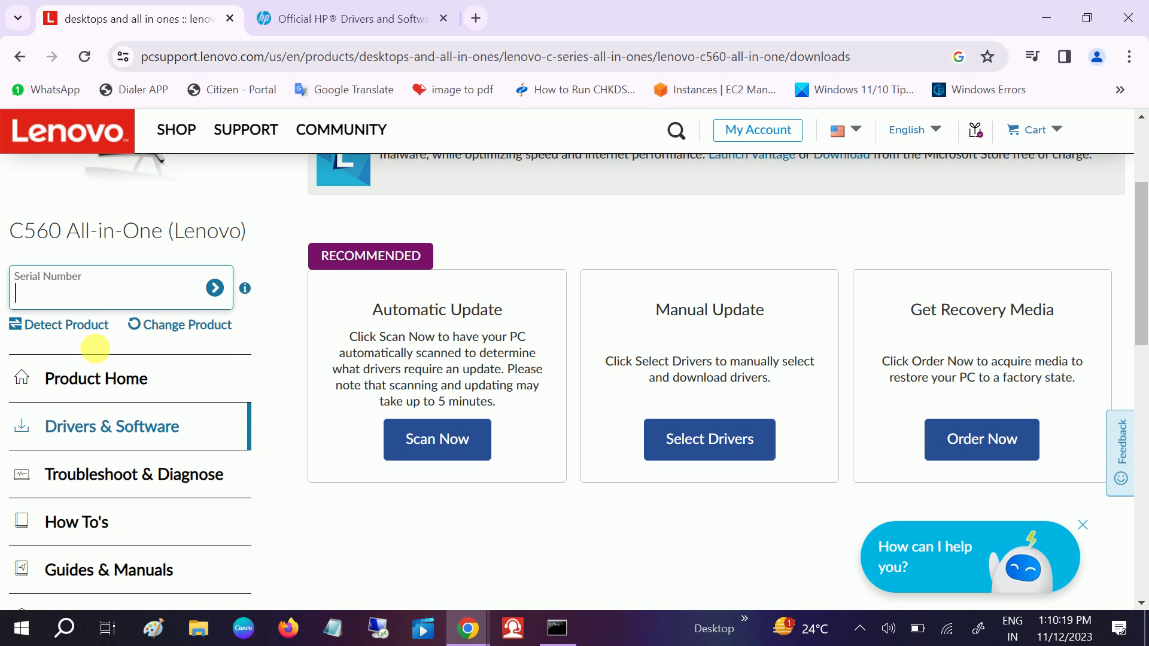
pyautogui.hotkey('ctrl', 'v')
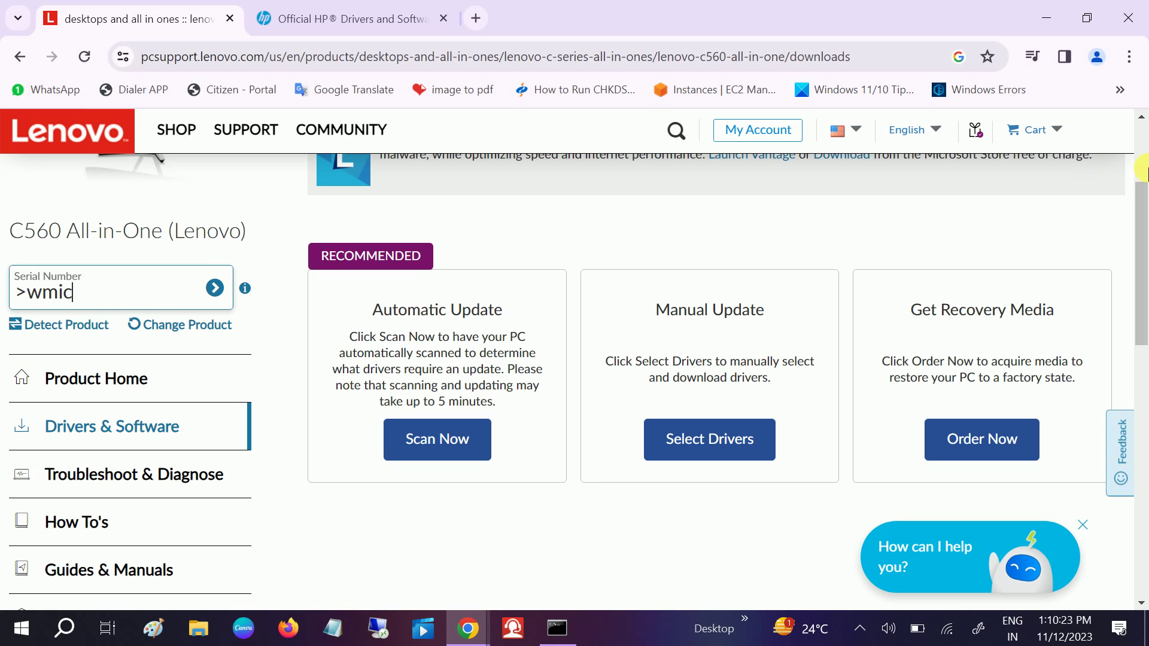
pyautogui.click(695, 439)
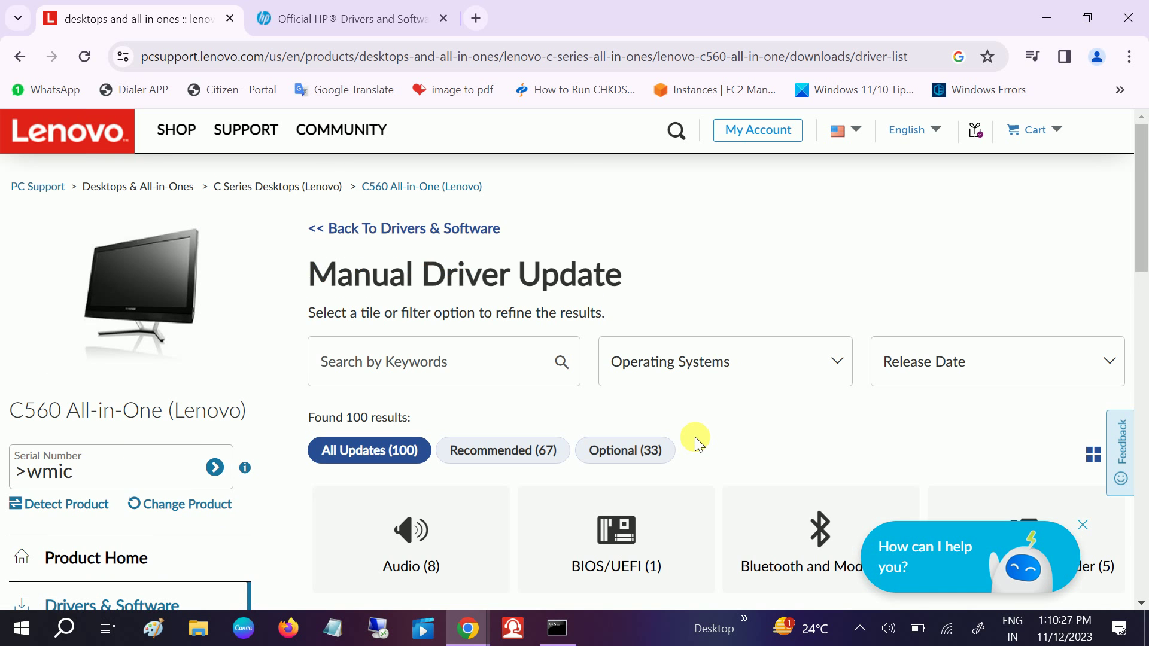
pyautogui.scroll(-3, 694, 437)
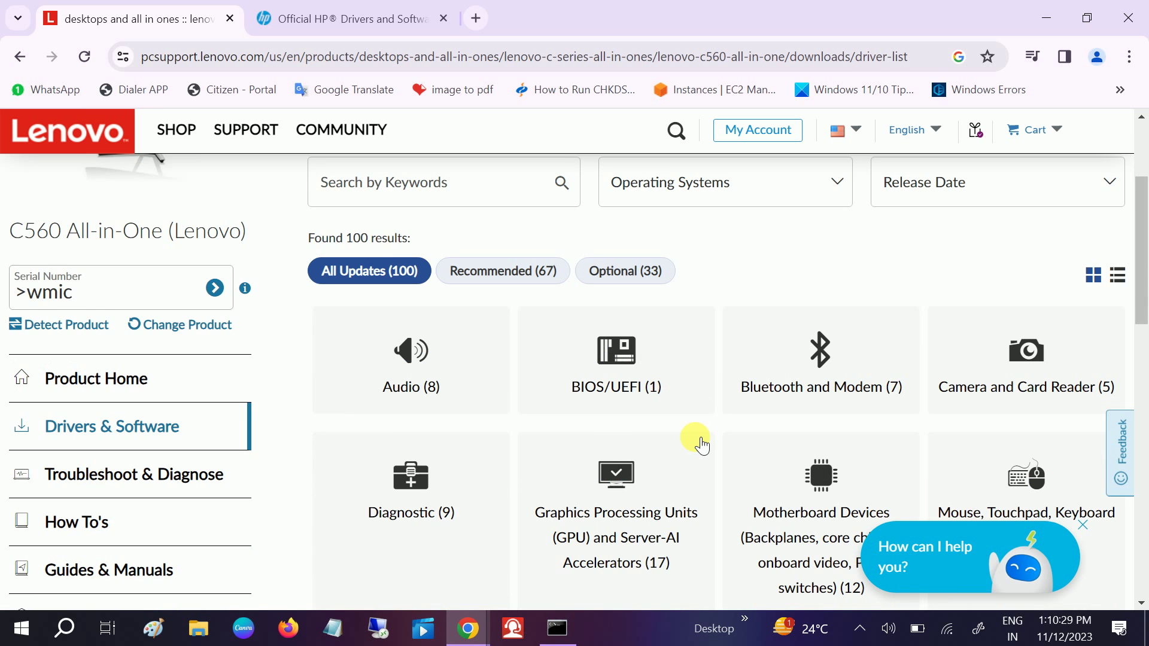
pyautogui.scroll(-2, 702, 445)
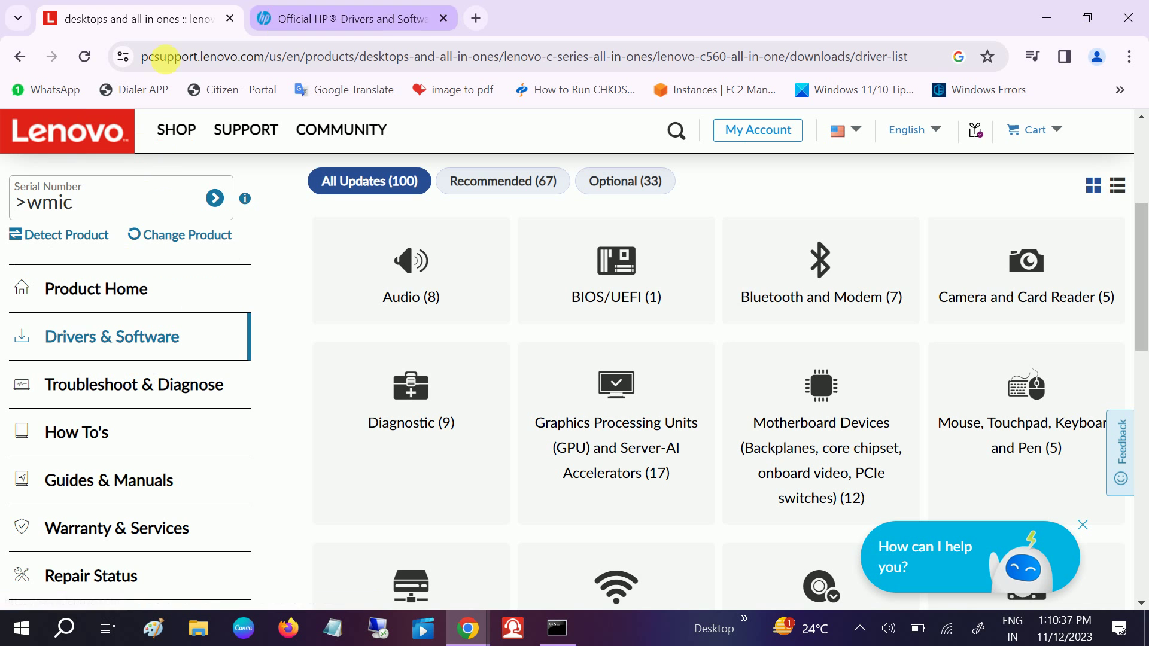
pyautogui.click(286, 26)
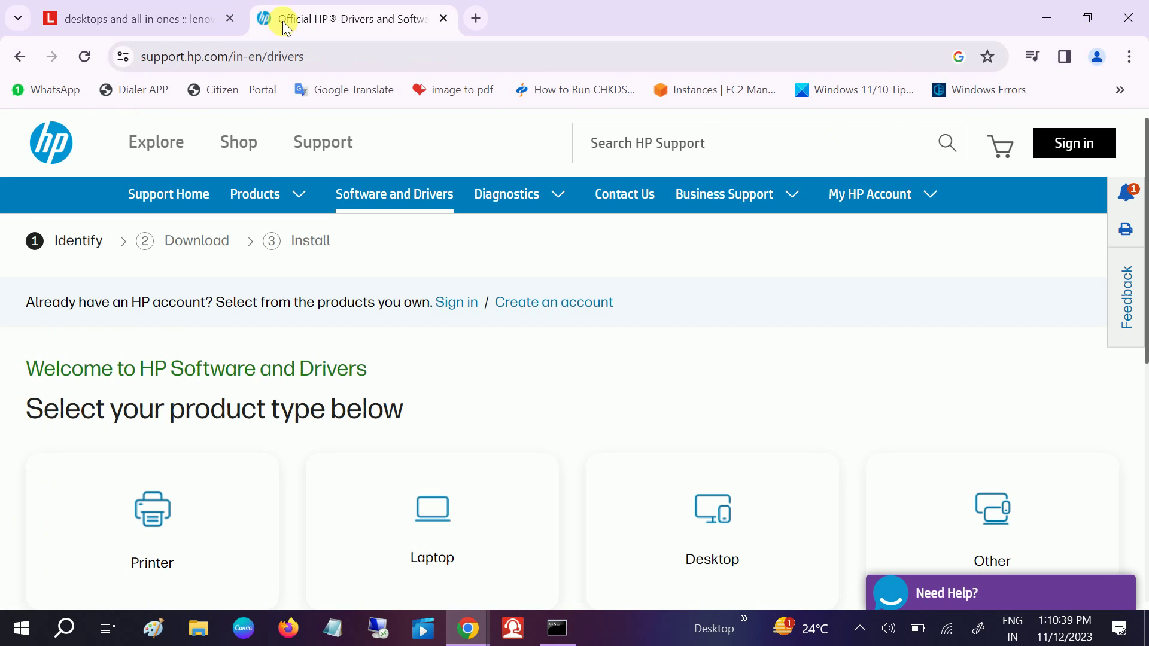
pyautogui.click(201, 24)
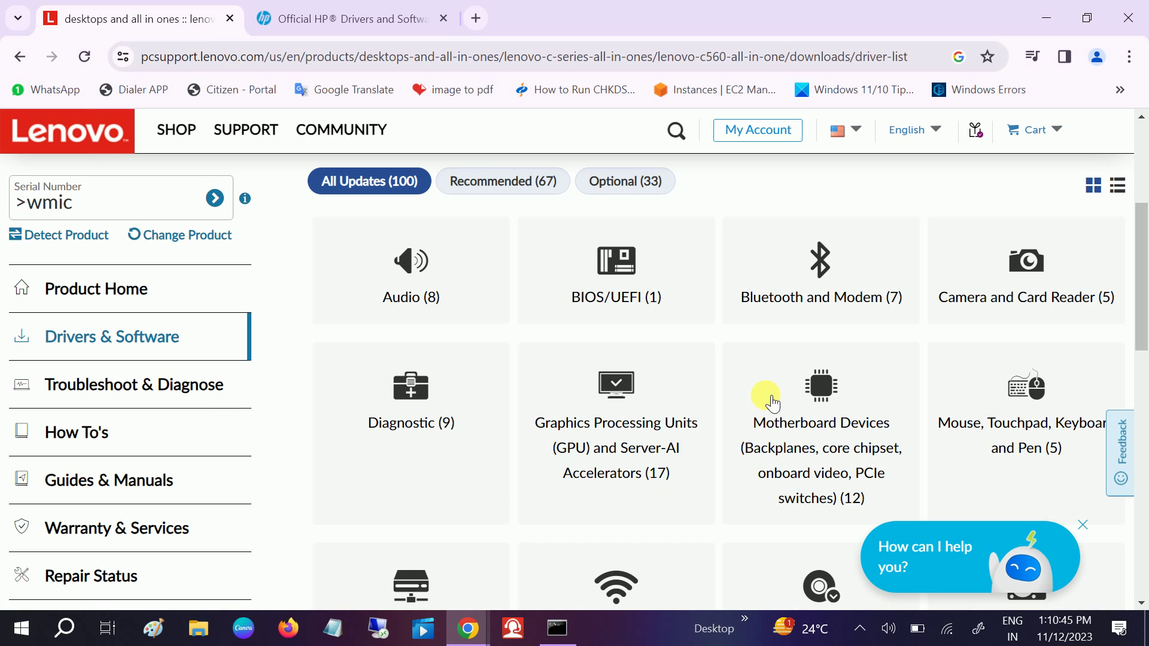
# Review the seven Bluetooth and Modem drivers, including Realtek and Qualcomm Atheros, then view the HP page.
pyautogui.click(805, 295)
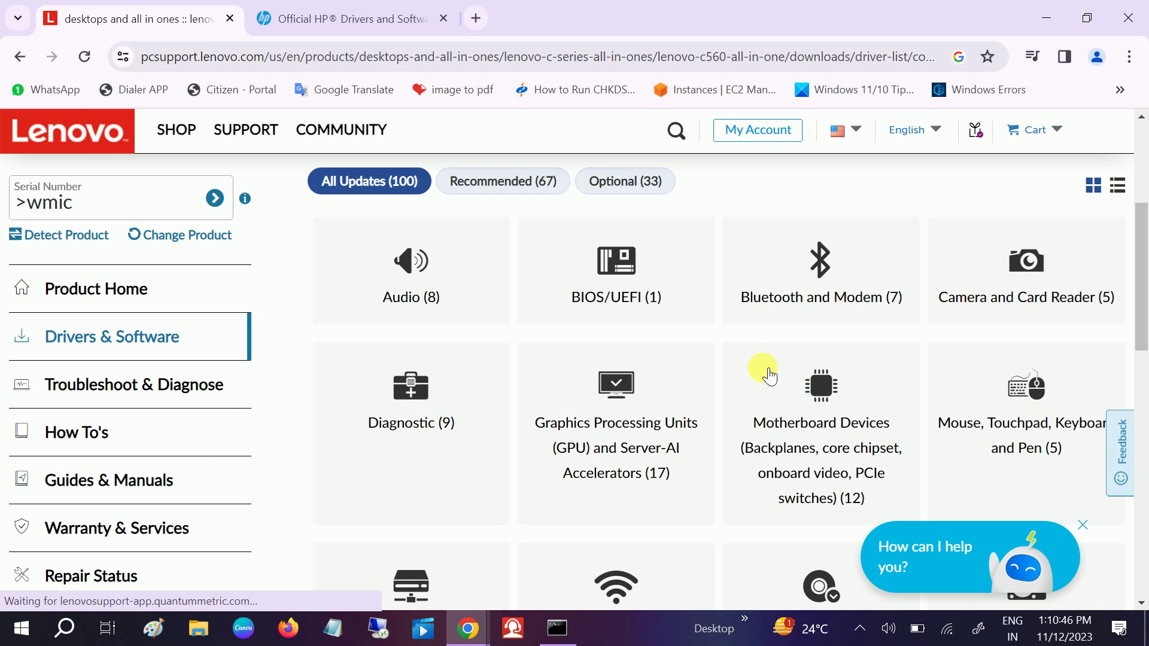
pyautogui.scroll(-3, 517, 477)
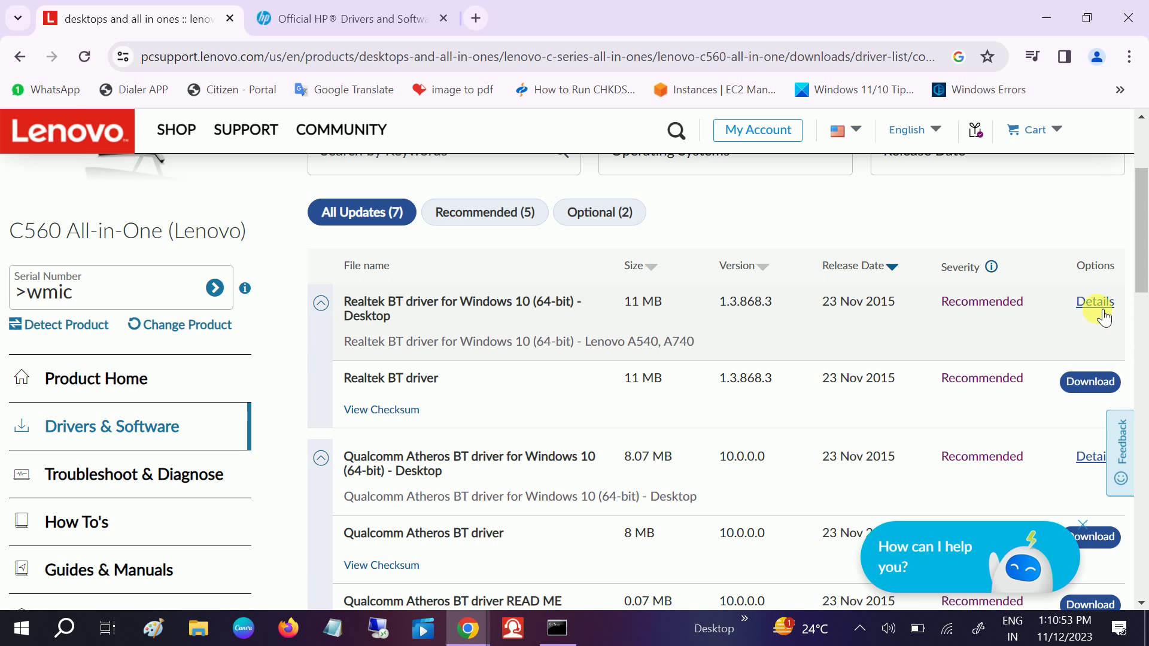
pyautogui.scroll(-1, 828, 341)
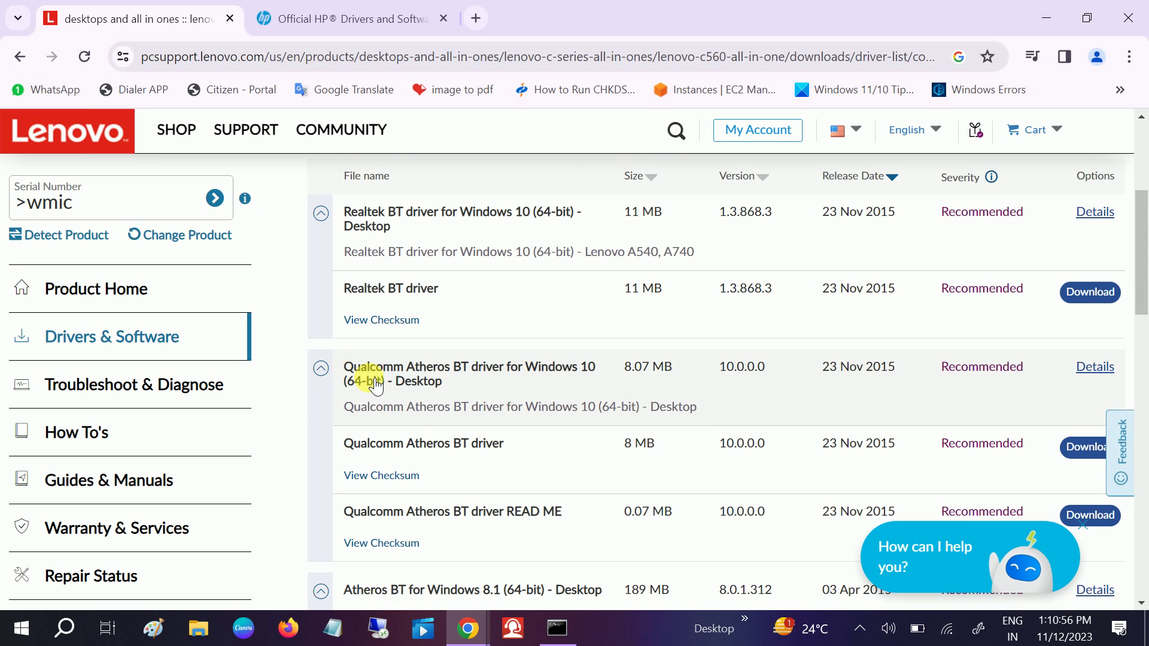
pyautogui.scroll(-1, 464, 468)
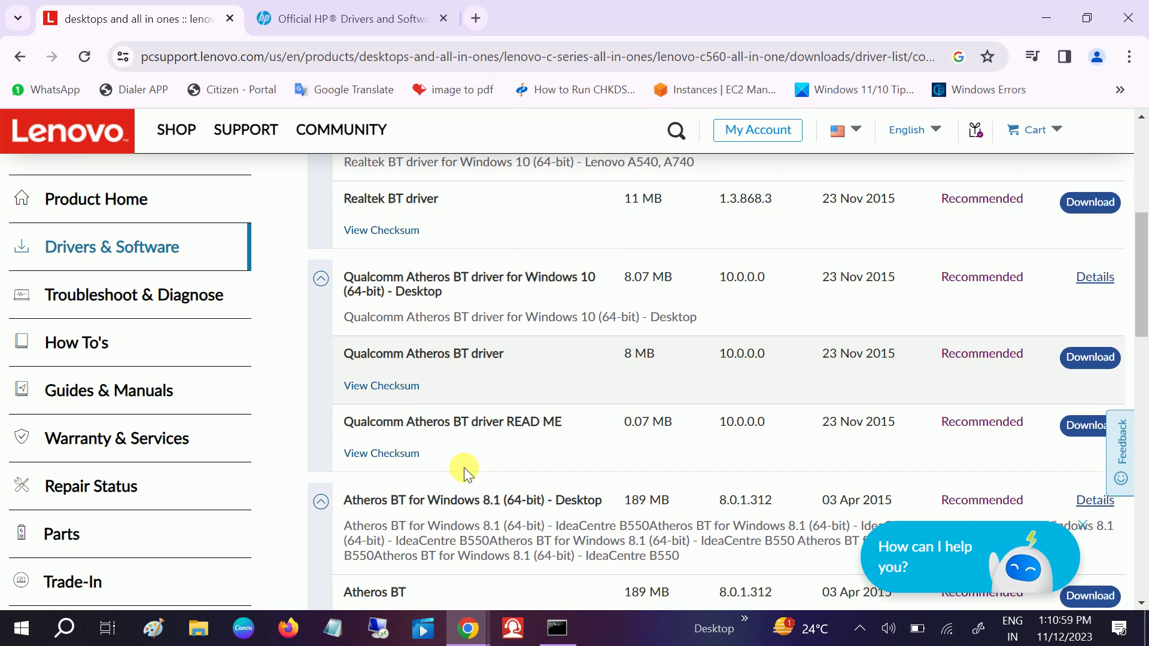
pyautogui.scroll(2, 527, 305)
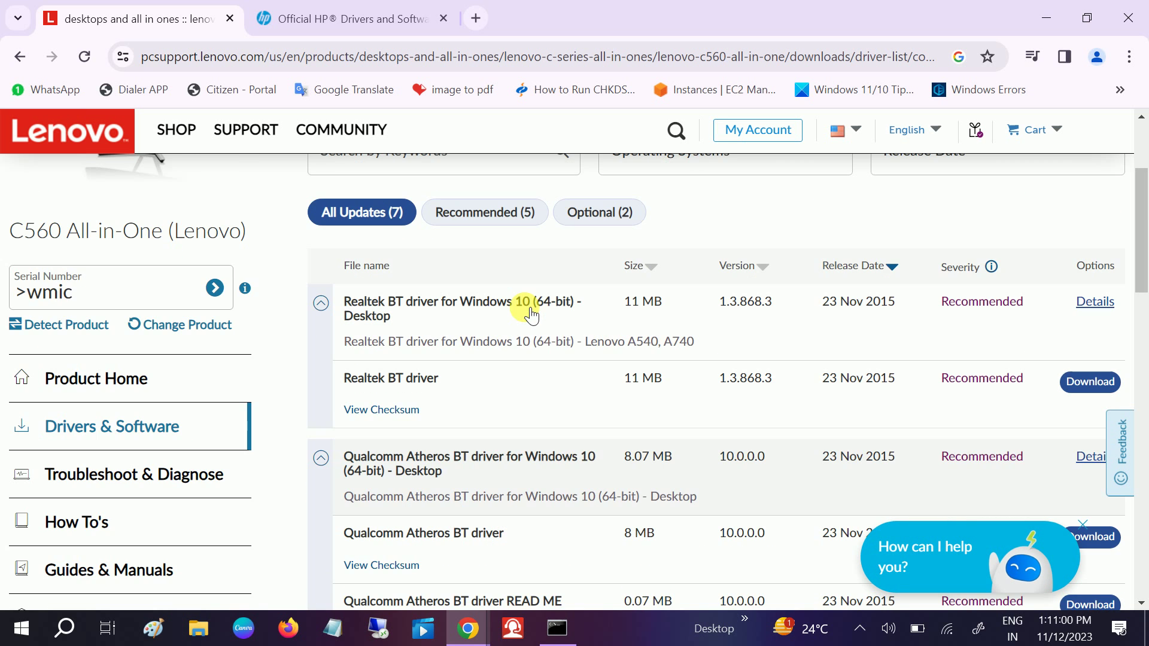
pyautogui.scroll(2, 529, 312)
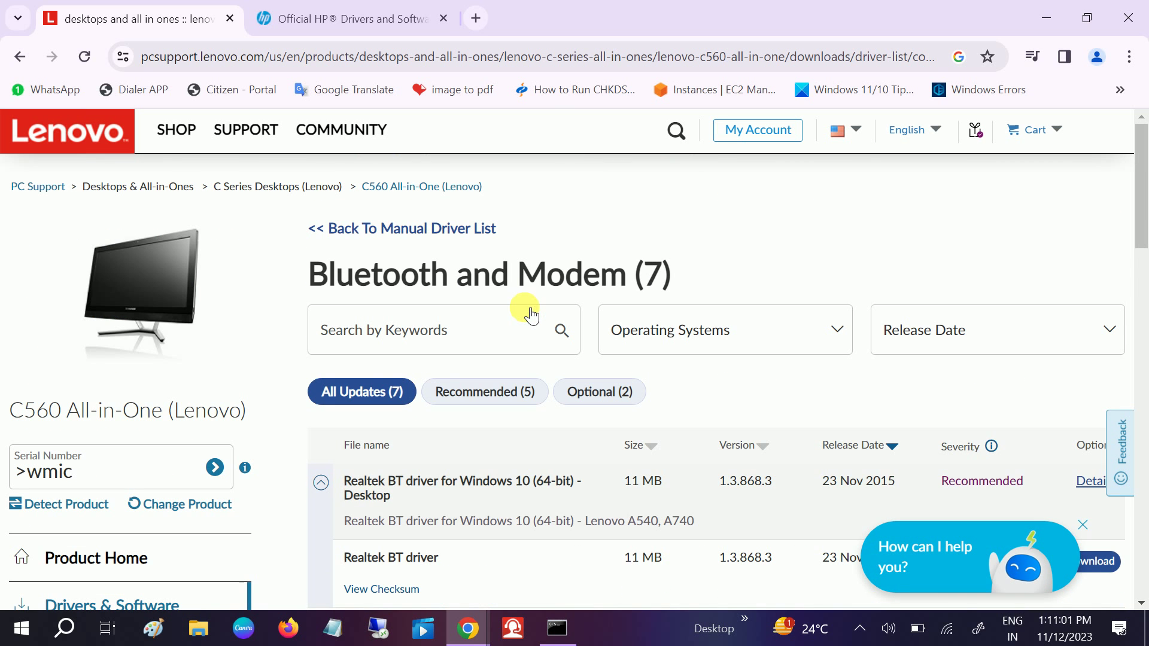
pyautogui.click(350, 19)
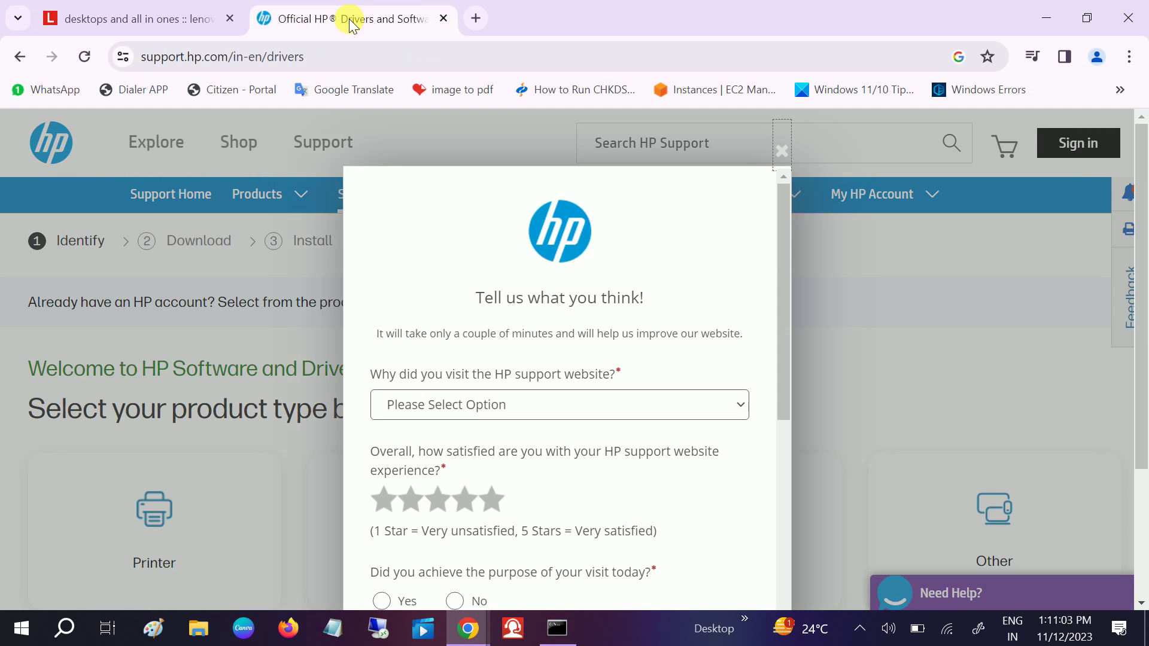
# Close the Chrome window holding the Lenovo and HP driver pages.
pyautogui.click(1134, 22)
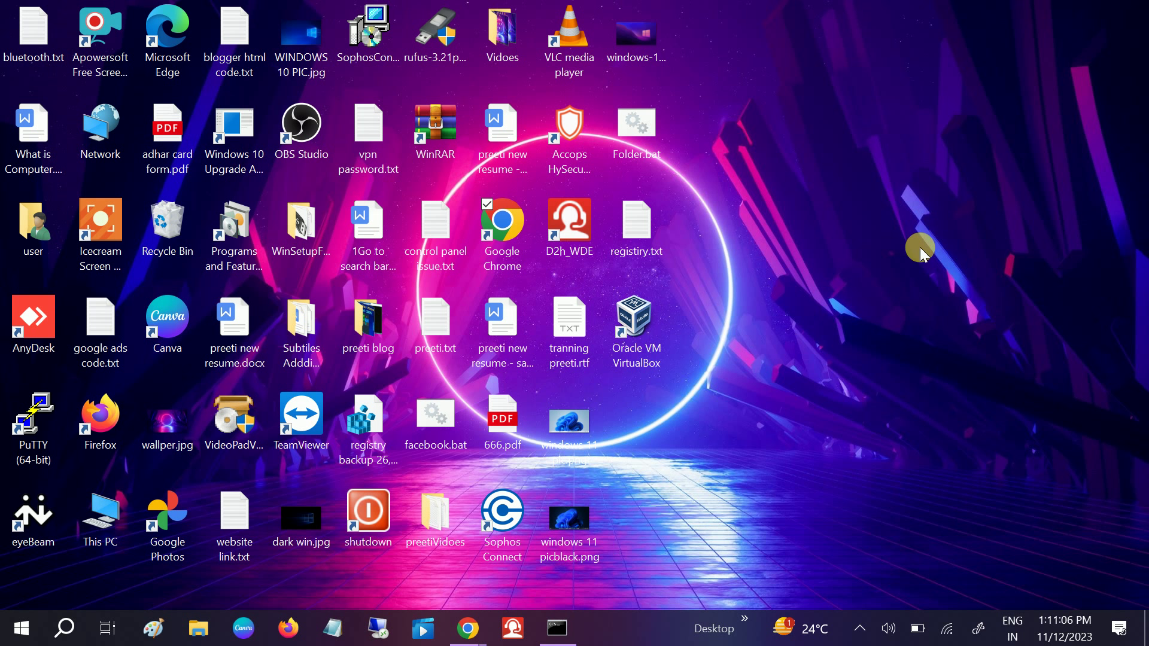